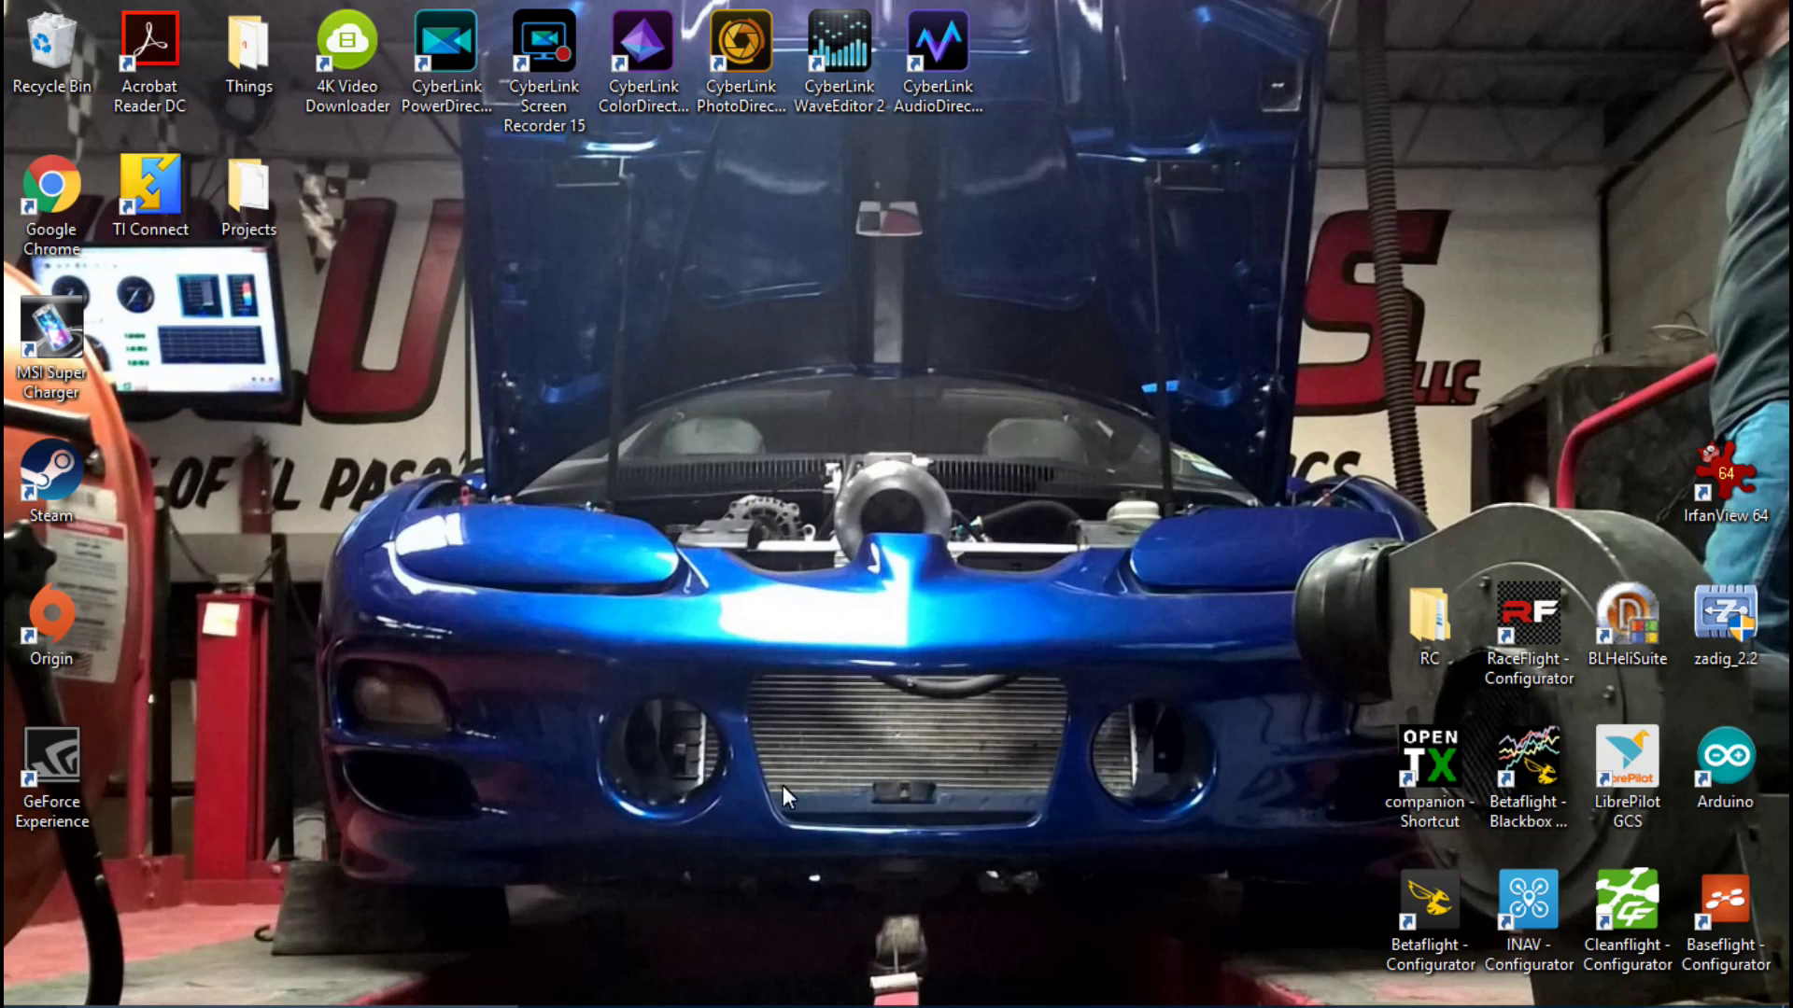
Step: Switch to Chrome to view the 64-bit download links on the IrfanView website, and minimize the browser
{"action": "left_click", "coordinate": [738, 988]}
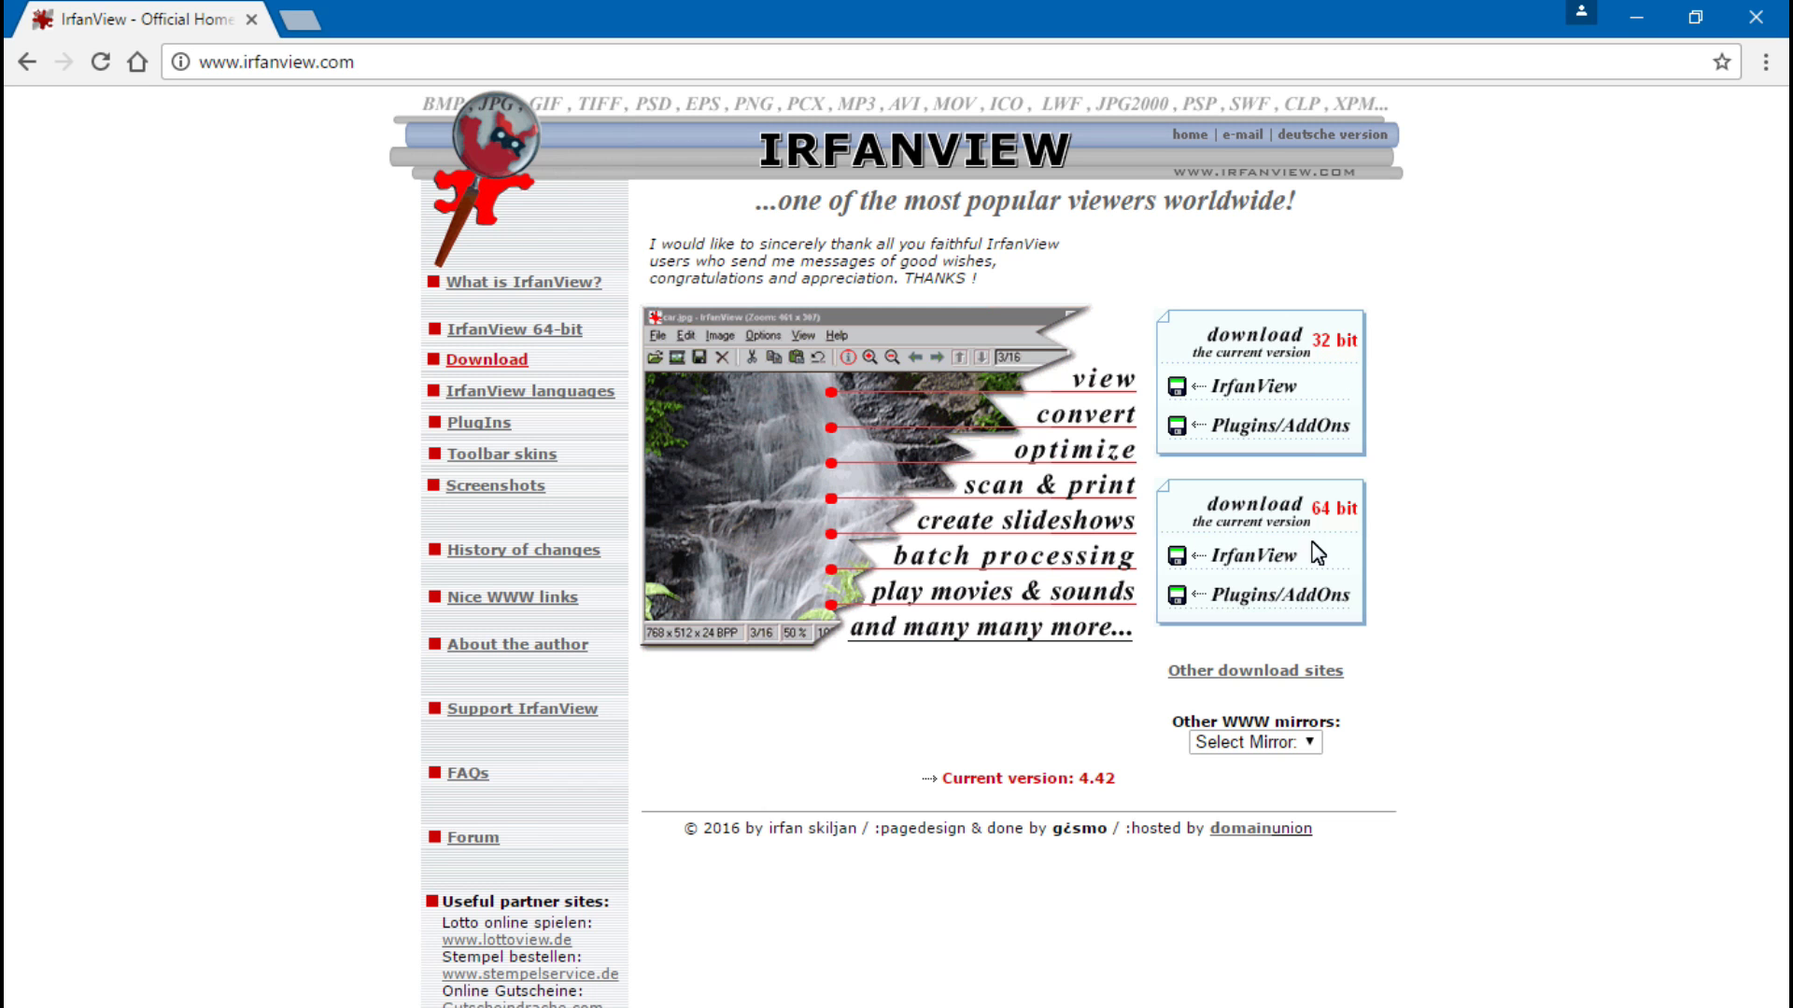
{"action": "left_click", "coordinate": [1636, 21]}
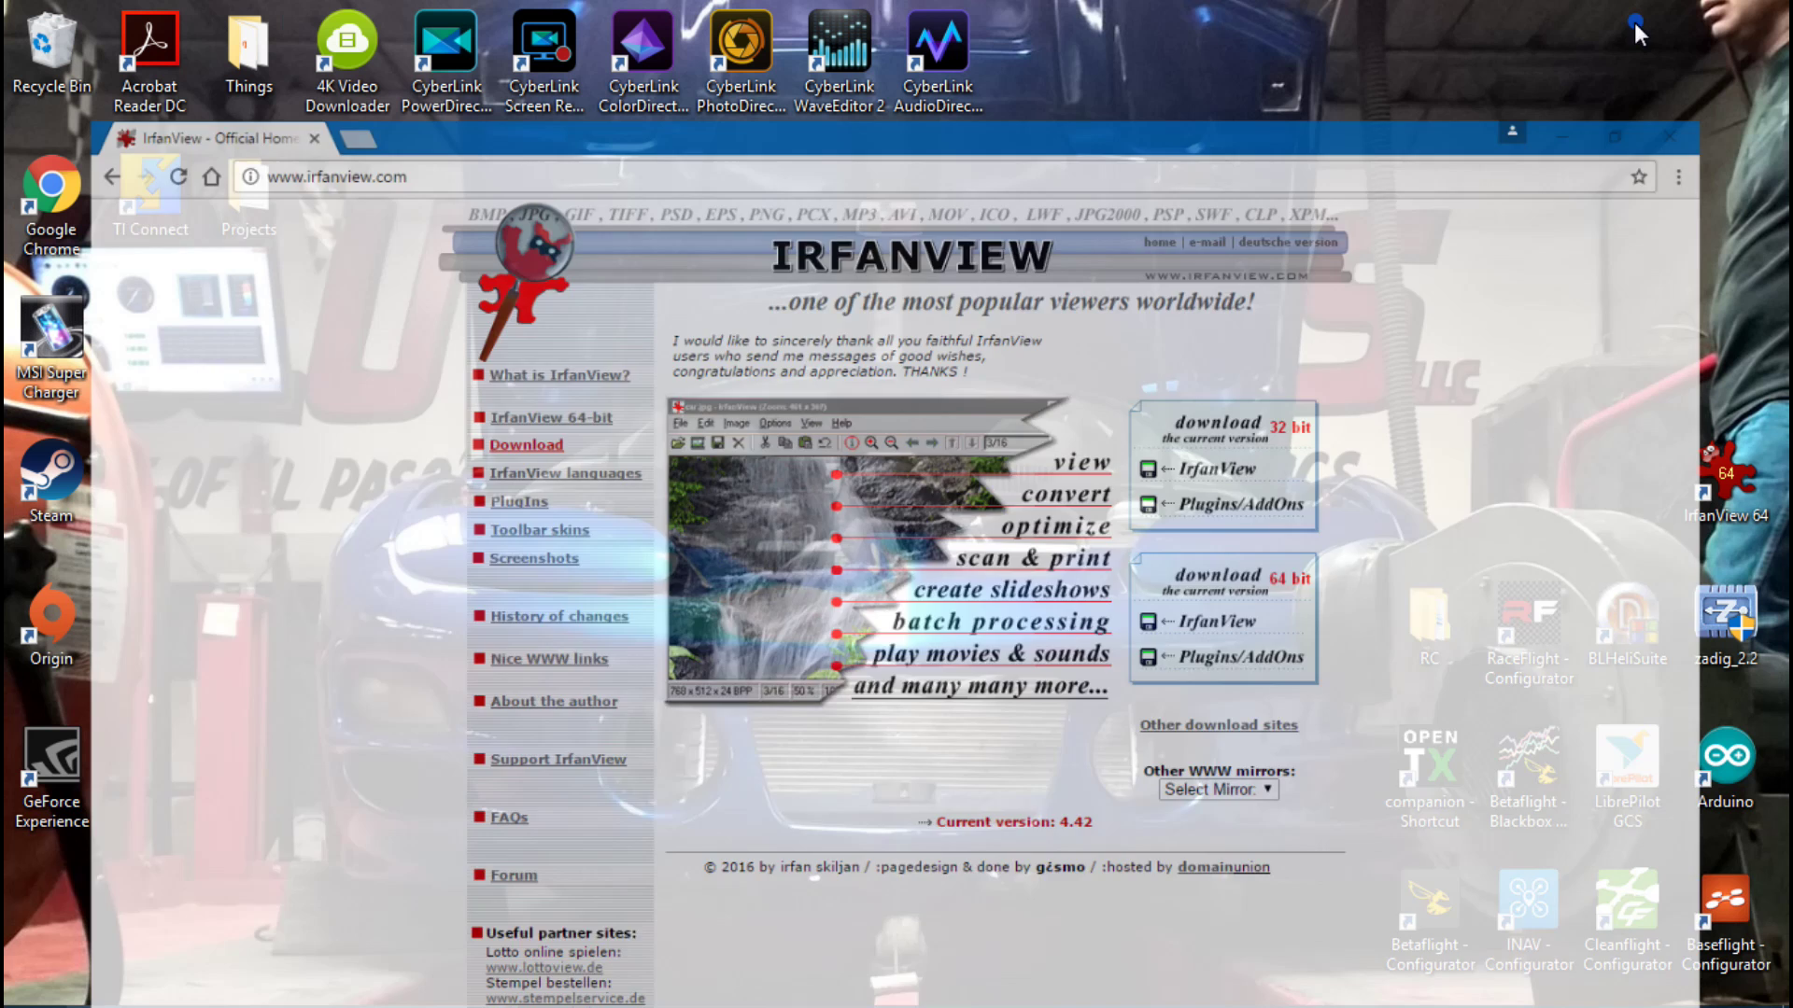
Step: Switch to File Explorer and view the drives listed under This PC
{"action": "left_click", "coordinate": [374, 982]}
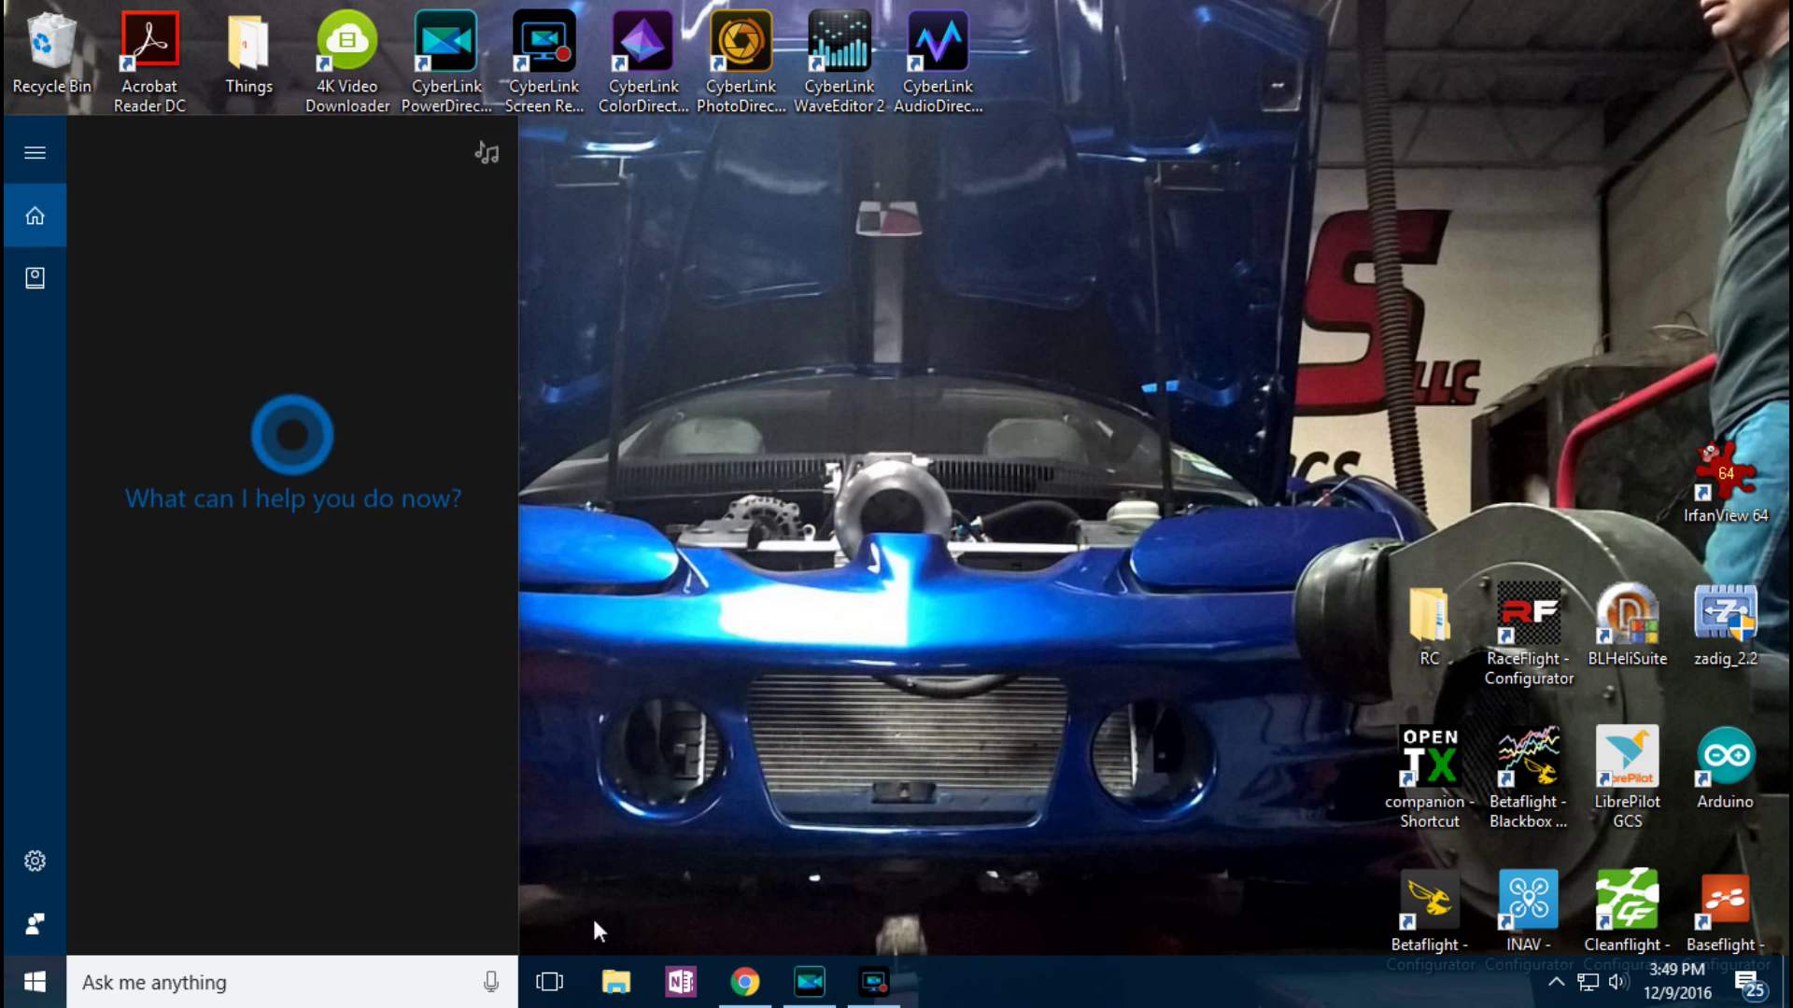
{"action": "left_click", "coordinate": [615, 982]}
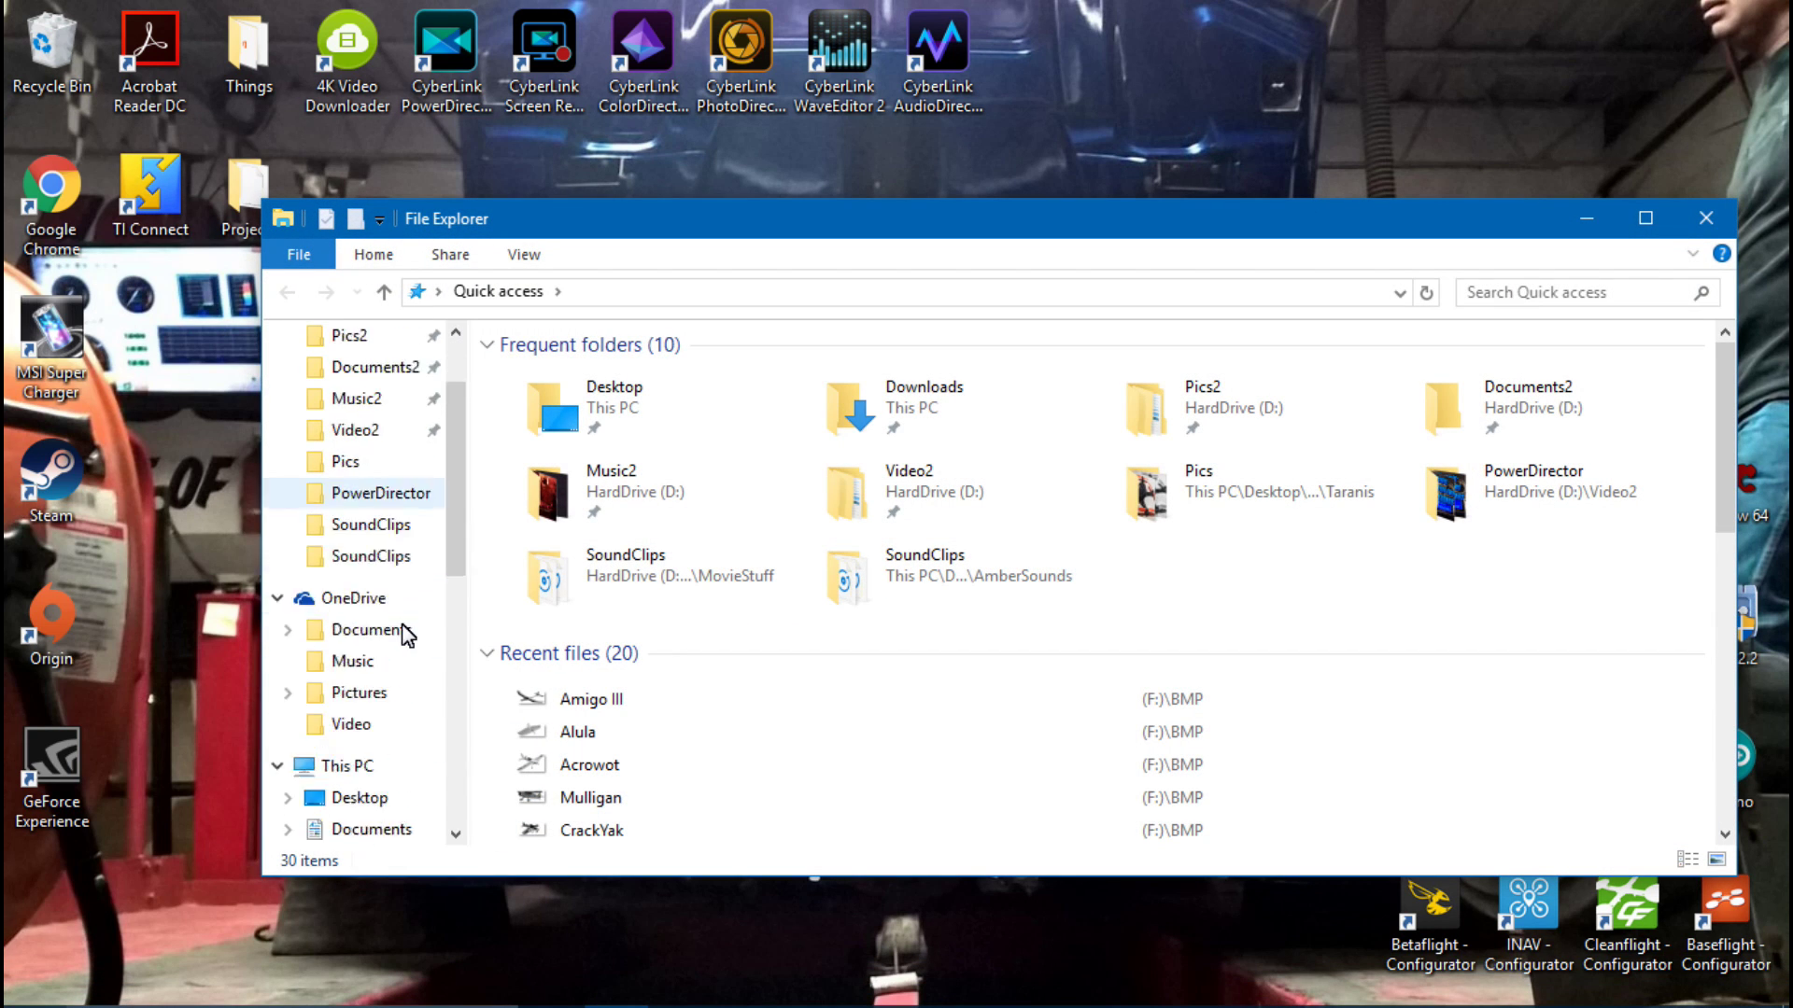
{"action": "scroll", "coordinate": [406, 633], "scroll_direction": "down", "scroll_amount": 2}
{"action": "left_click", "coordinate": [340, 613]}
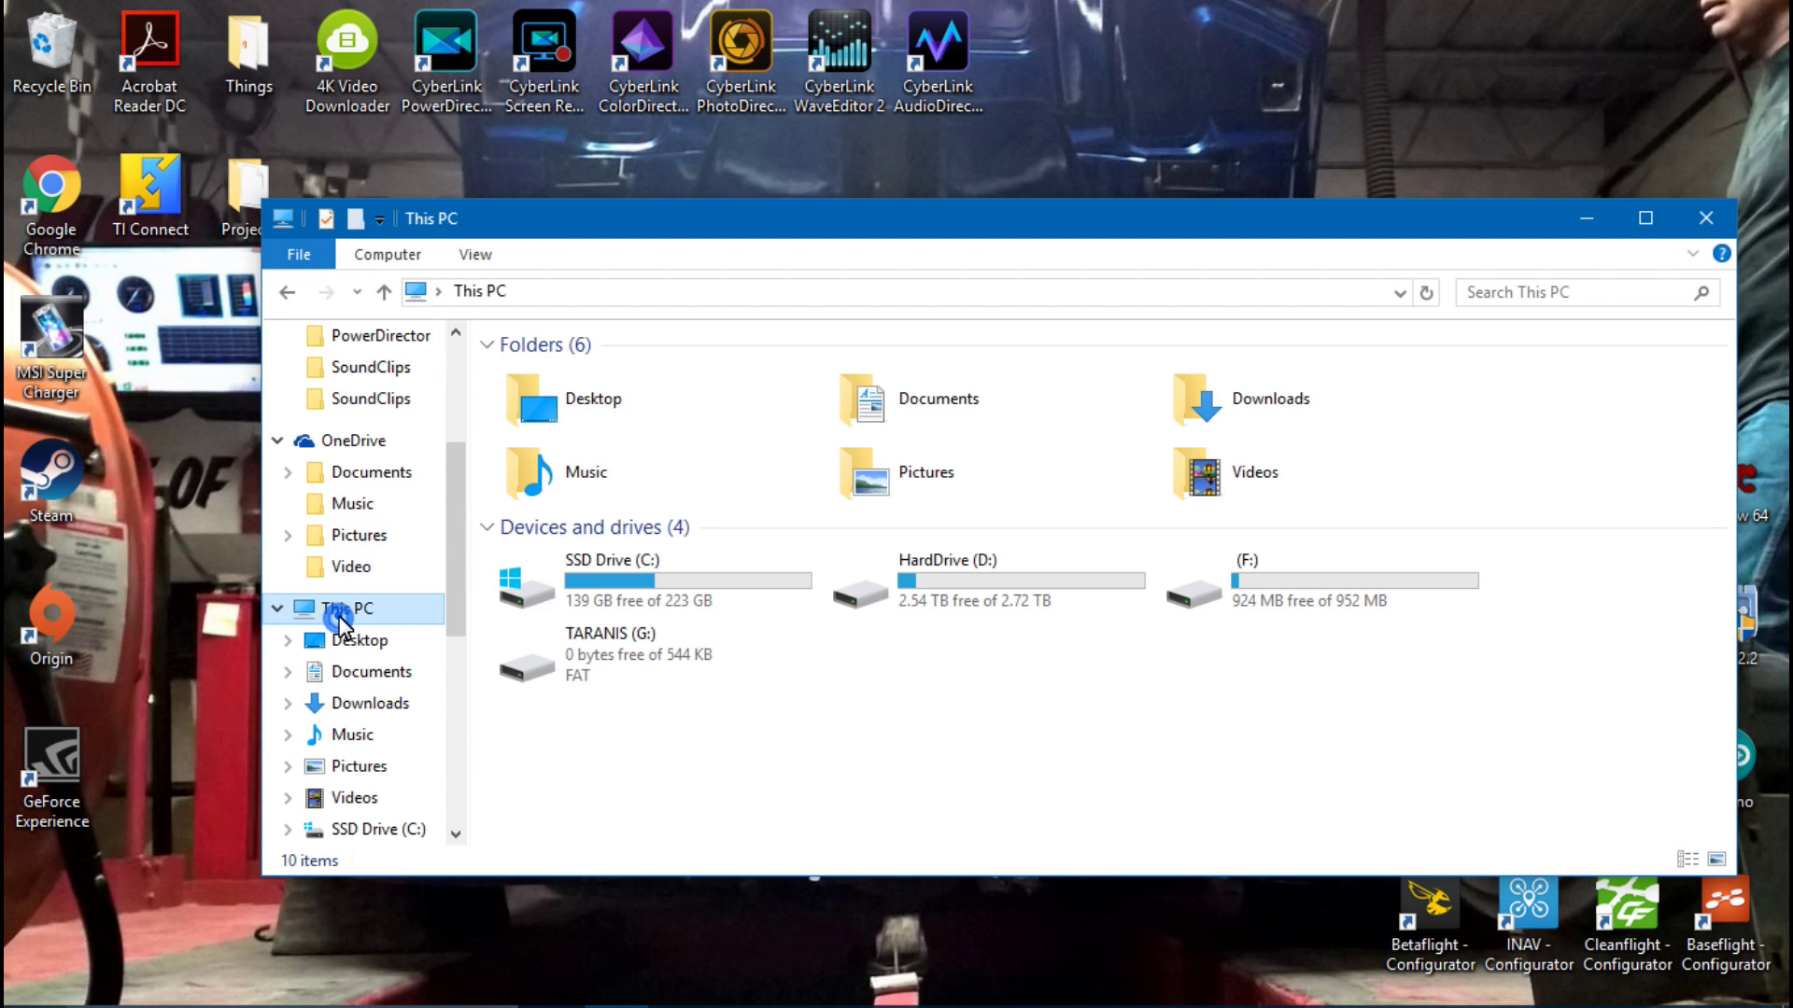
{"action": "right_click", "coordinate": [340, 616]}
{"action": "left_click", "coordinate": [406, 602]}
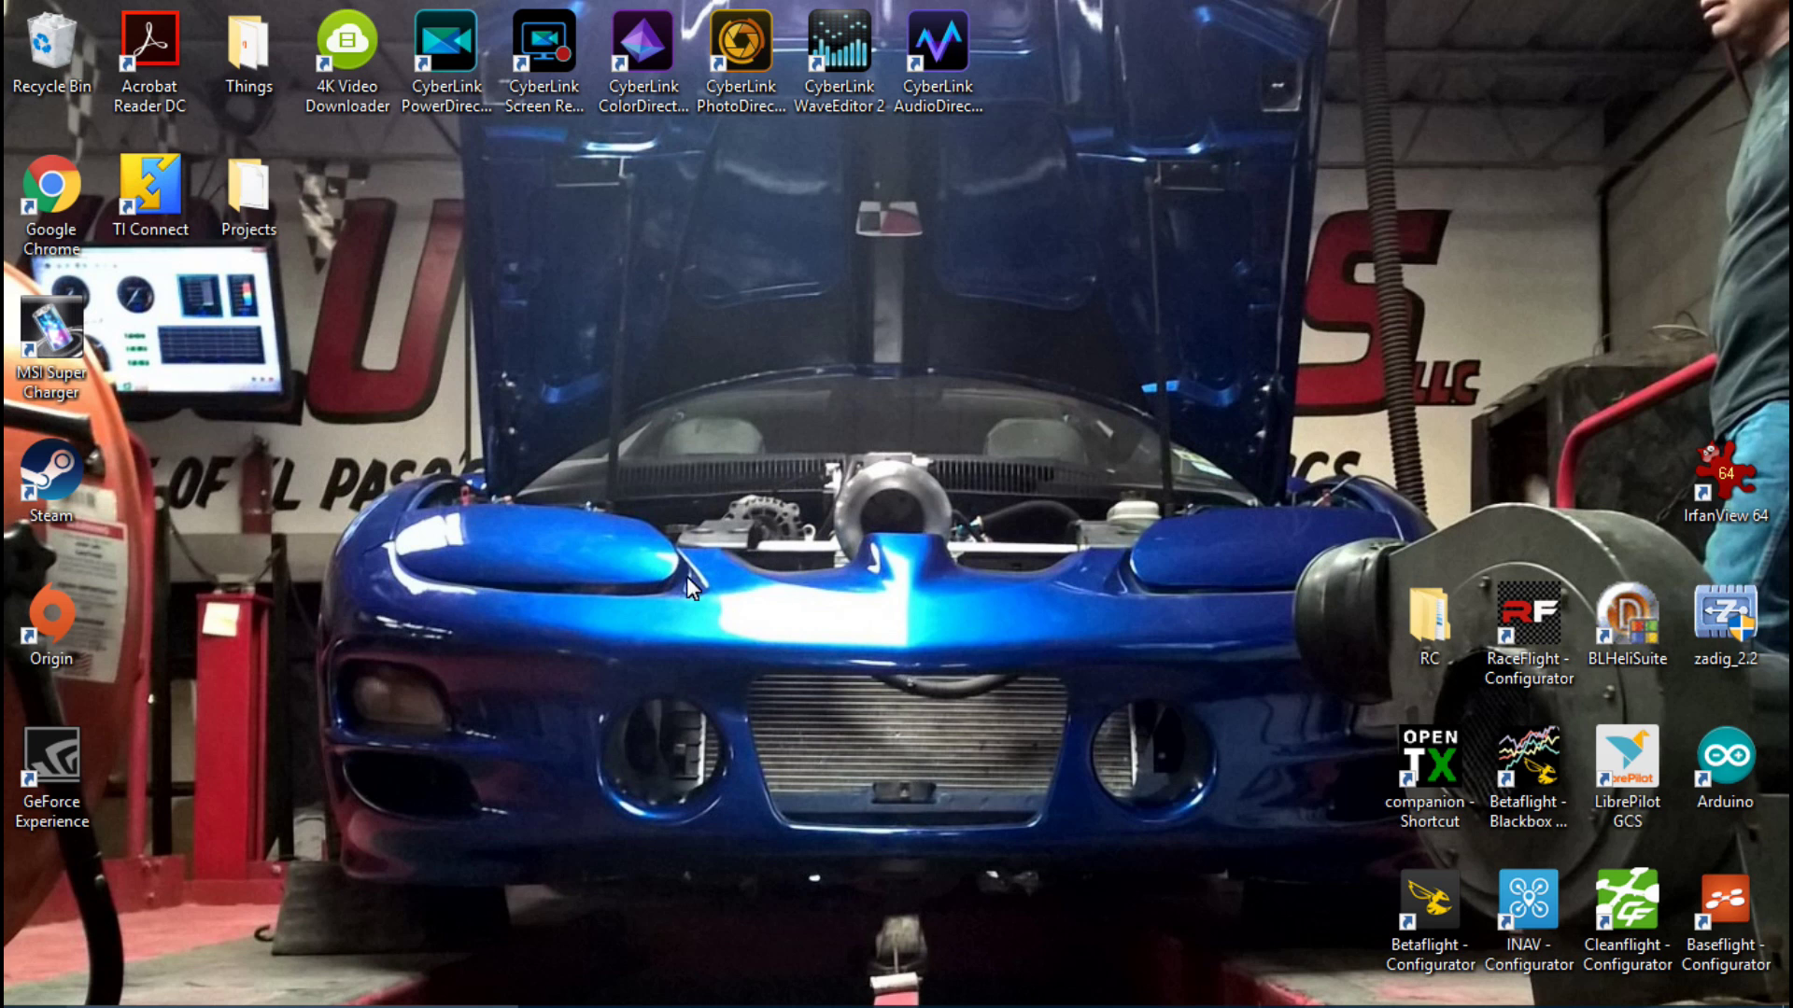
Step: Launch IrfanView 64 from the desktop and maximize its window
{"action": "double_click", "coordinate": [1736, 488]}
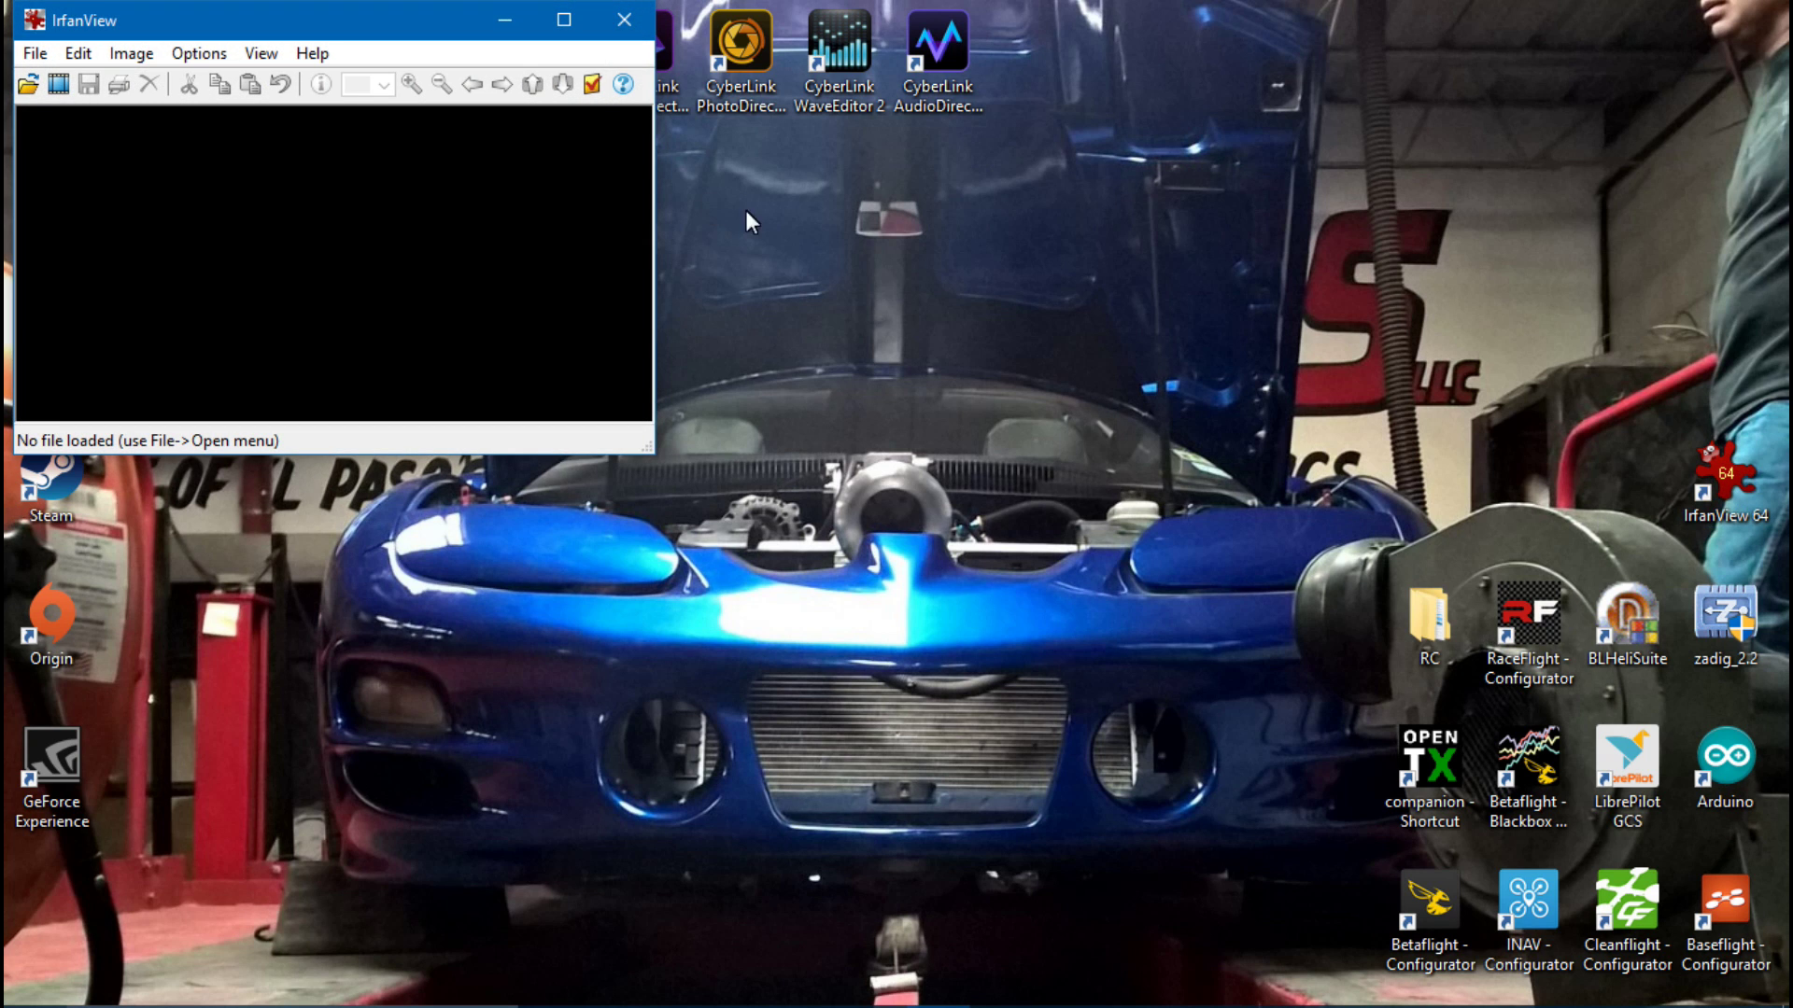
{"action": "left_click", "coordinate": [563, 19]}
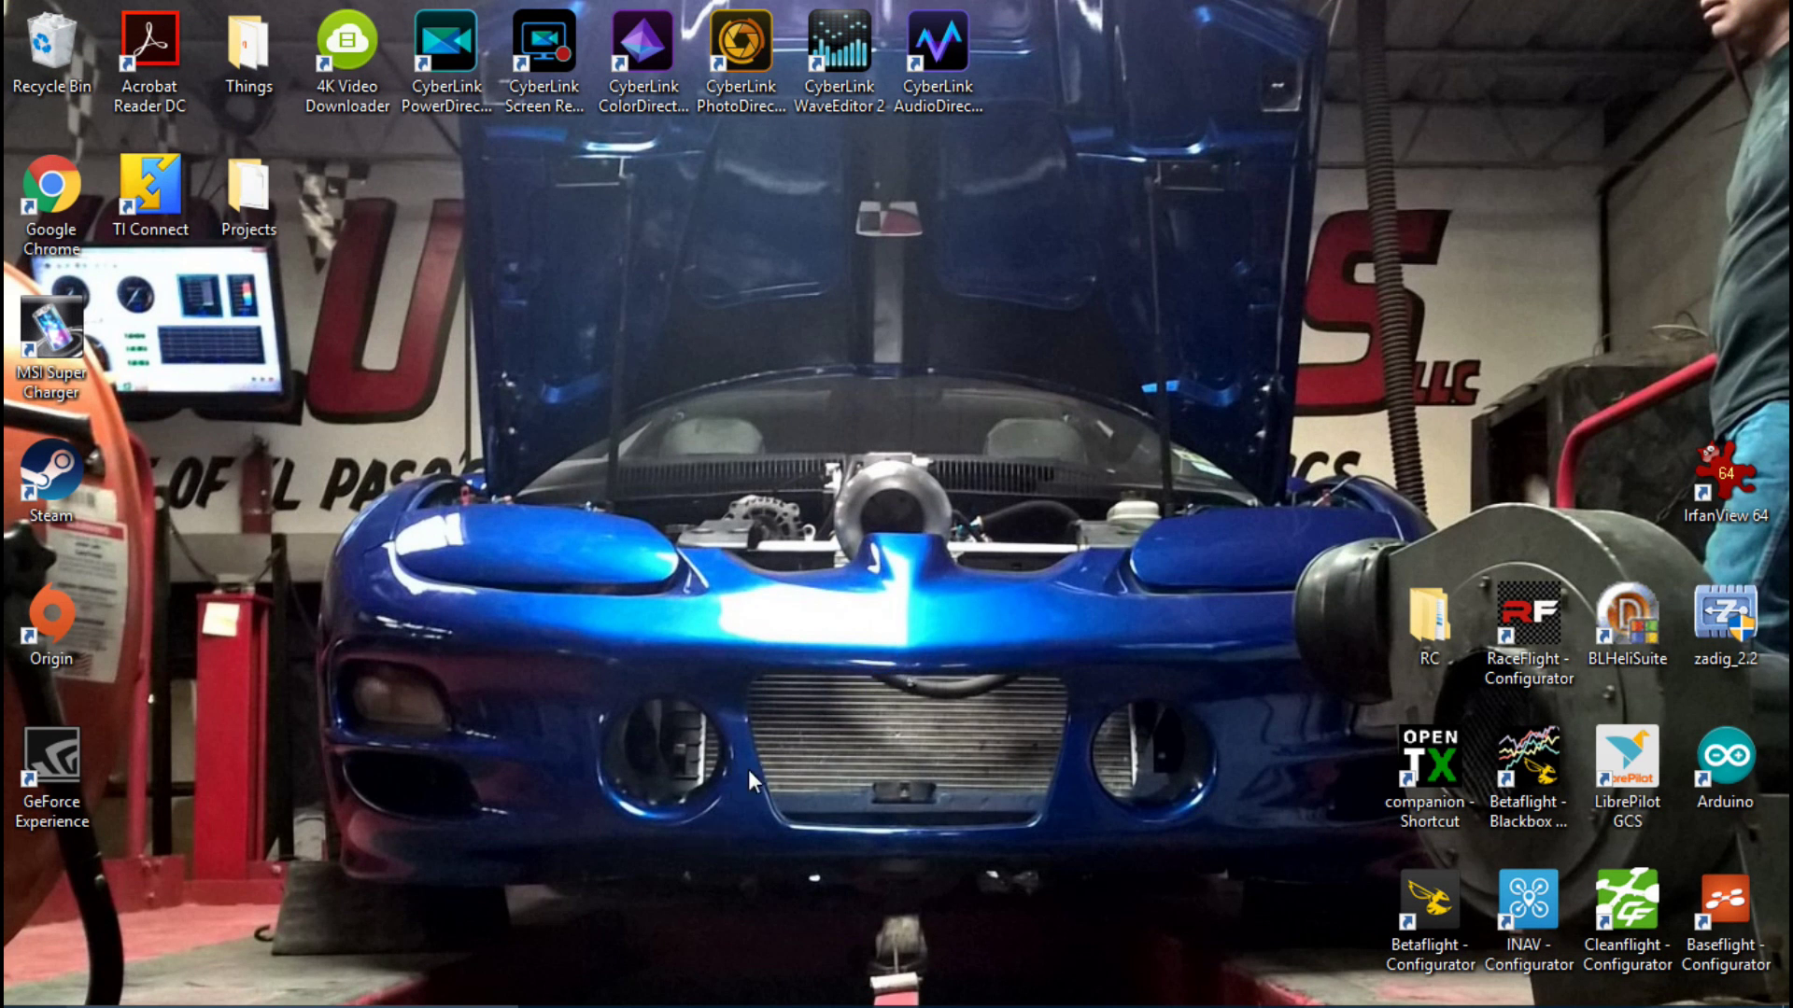
Step: Open Microsoft Paint and resize the canvas to 212 × 64 pixels with the aspect ratio unlocked
{"action": "left_click", "coordinate": [304, 992]}
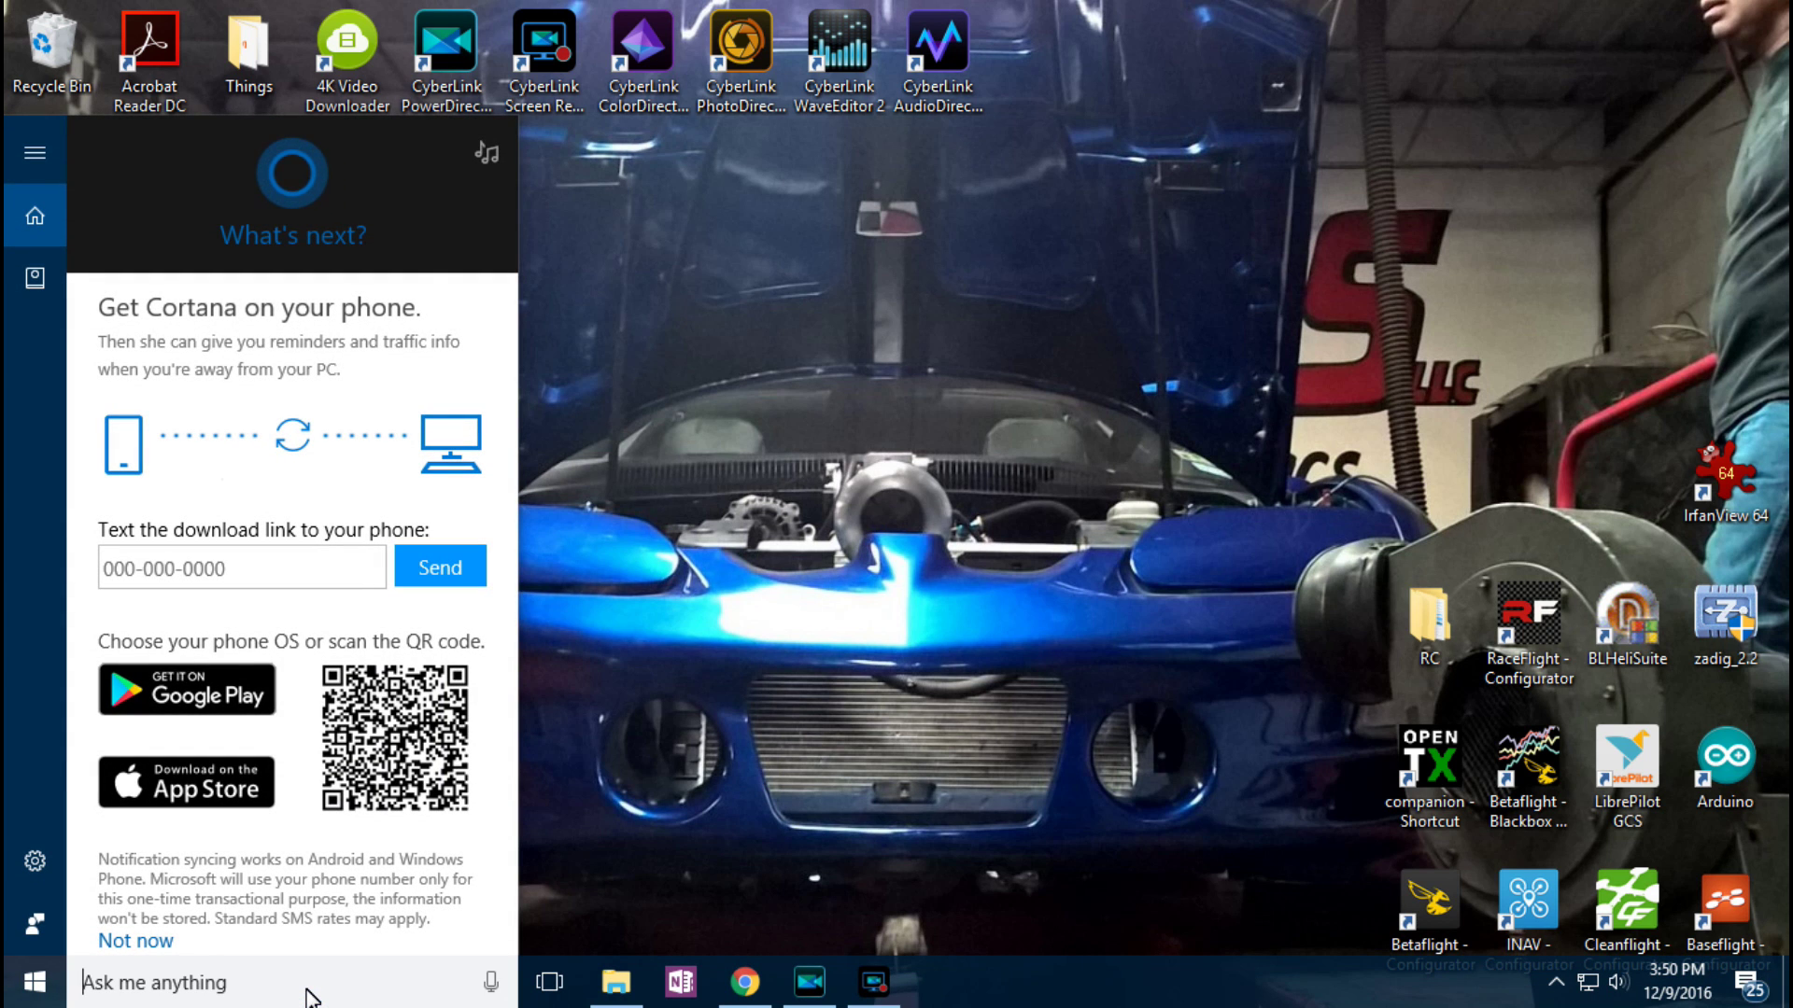
{"action": "type", "text": "micro"}
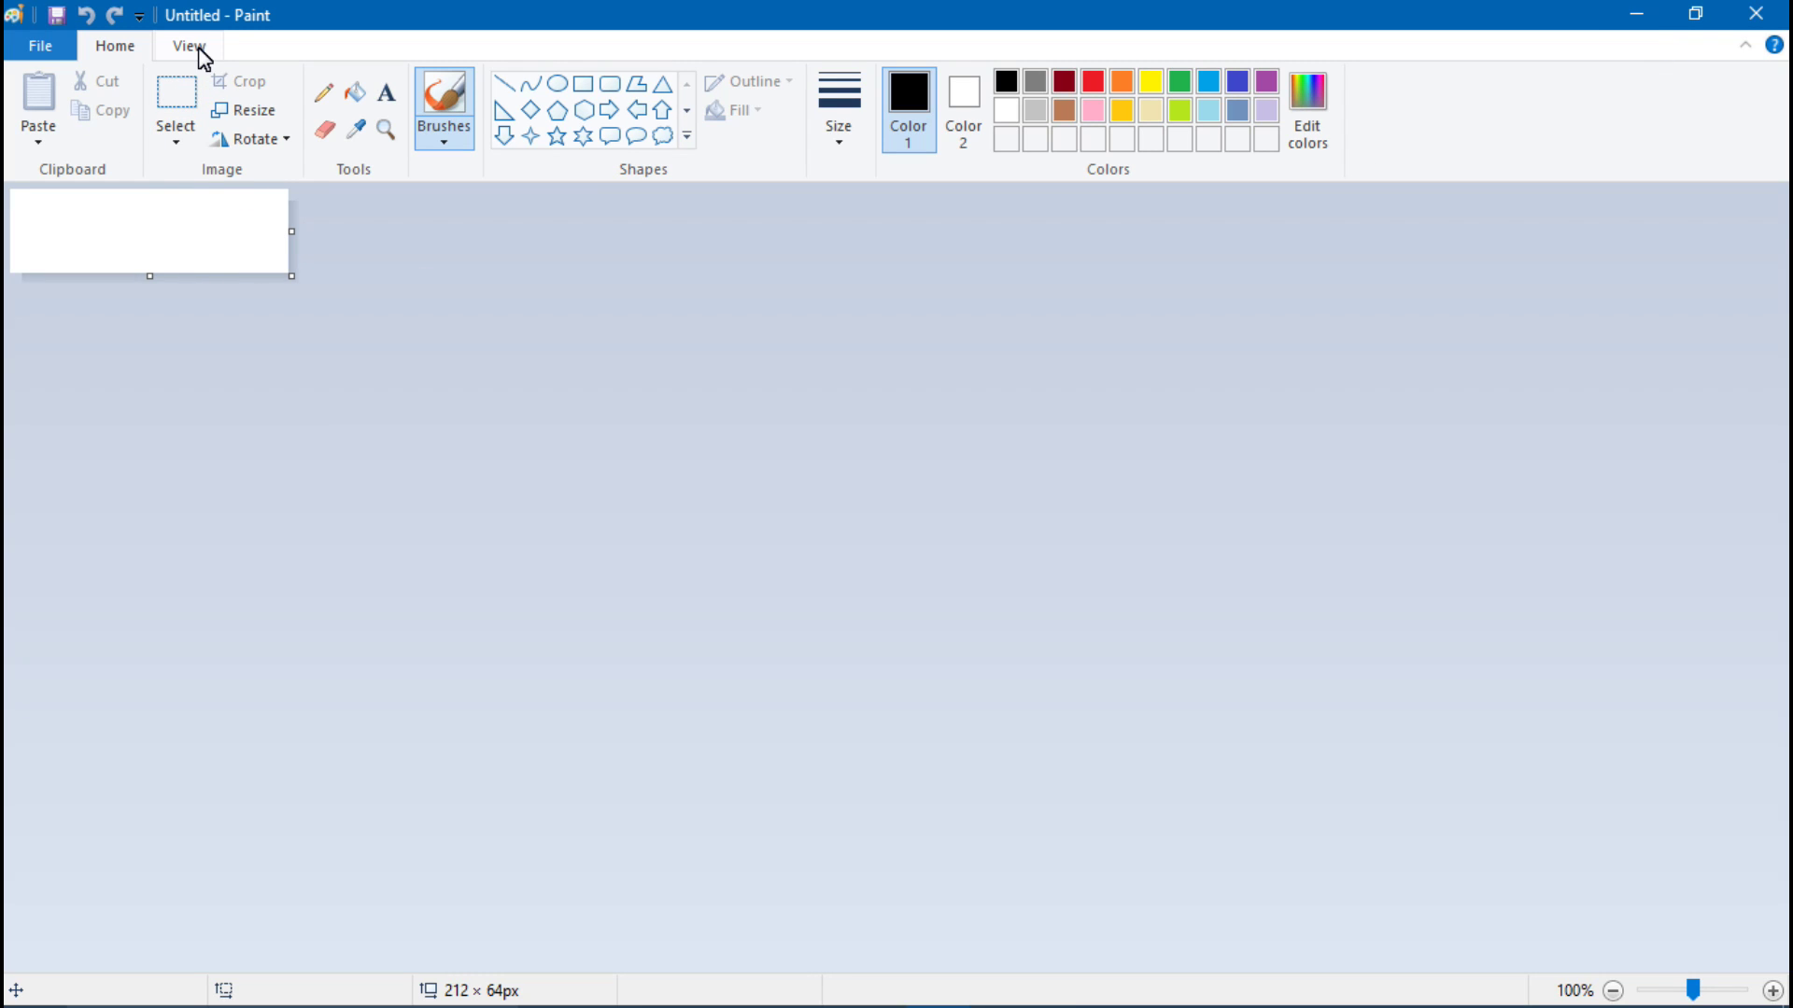
{"action": "left_click", "coordinate": [249, 114]}
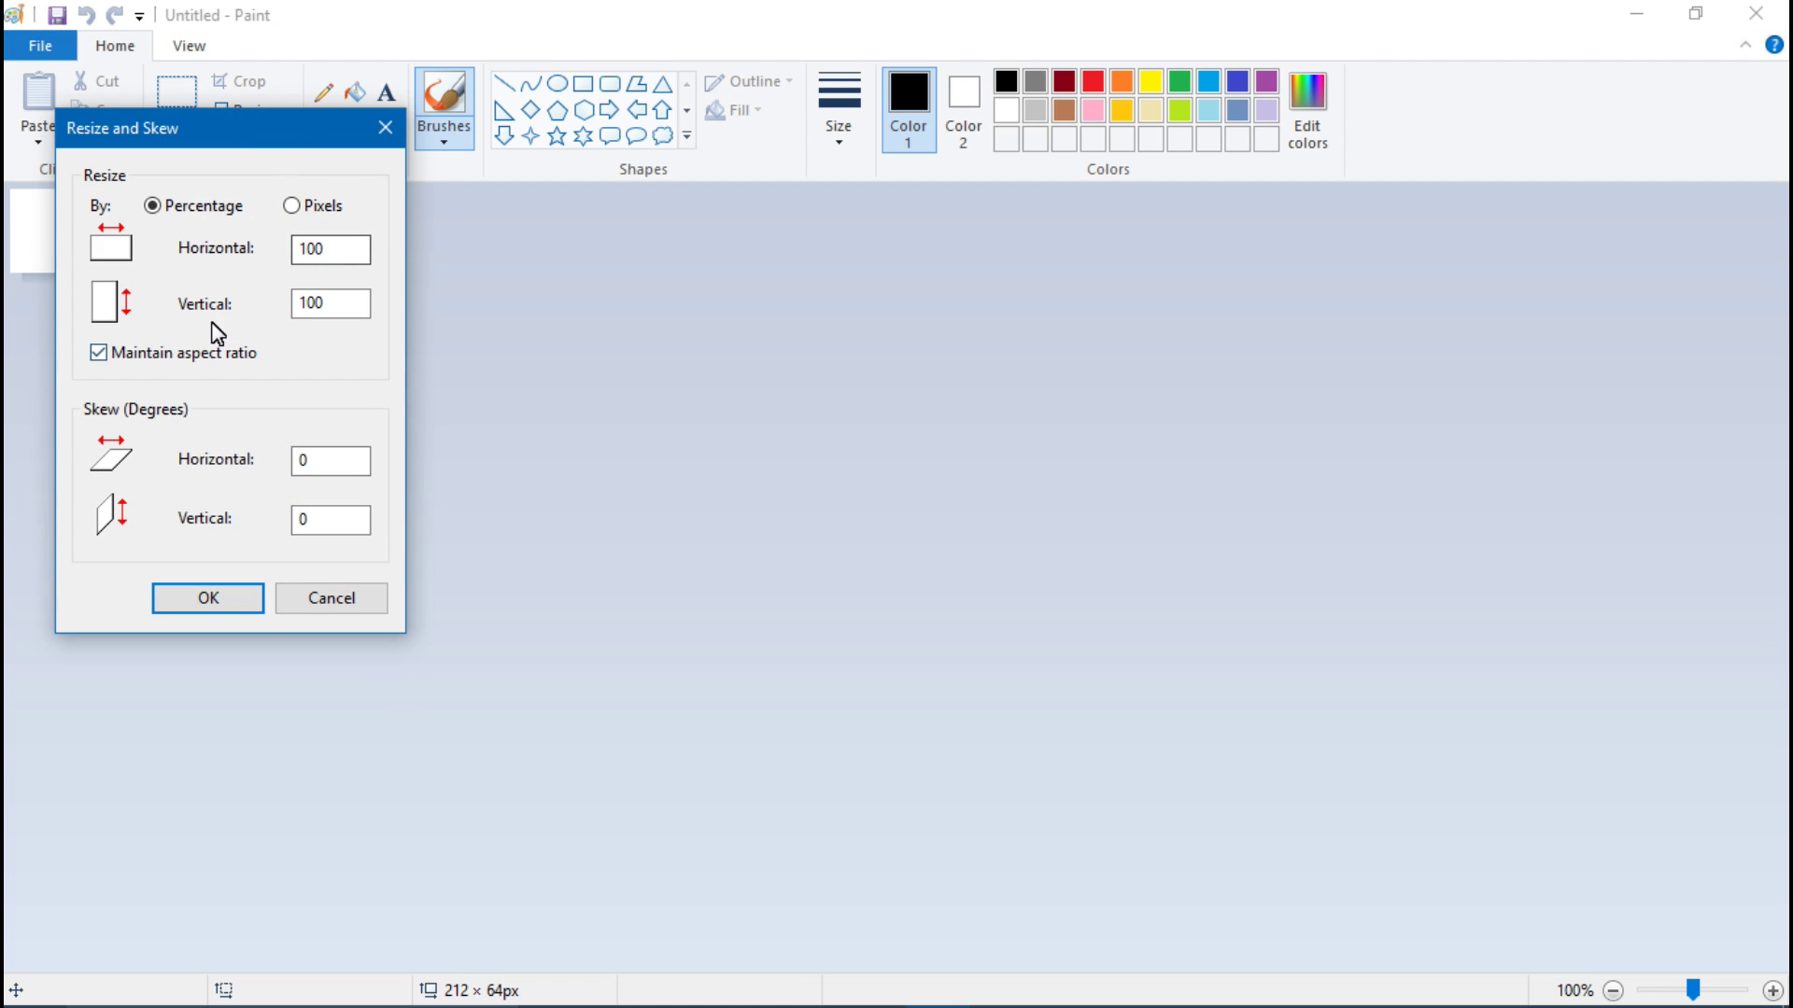
{"action": "left_click", "coordinate": [336, 240]}
{"action": "key", "text": "BackSpace"}
{"action": "key", "text": "BackSpace"}
{"action": "key", "text": "BackSpace"}
{"action": "type", "text": "212"}
{"action": "left_click", "coordinate": [100, 354]}
{"action": "left_click", "coordinate": [340, 302]}
{"action": "left_click", "coordinate": [293, 207]}
{"action": "left_click", "coordinate": [214, 601]}
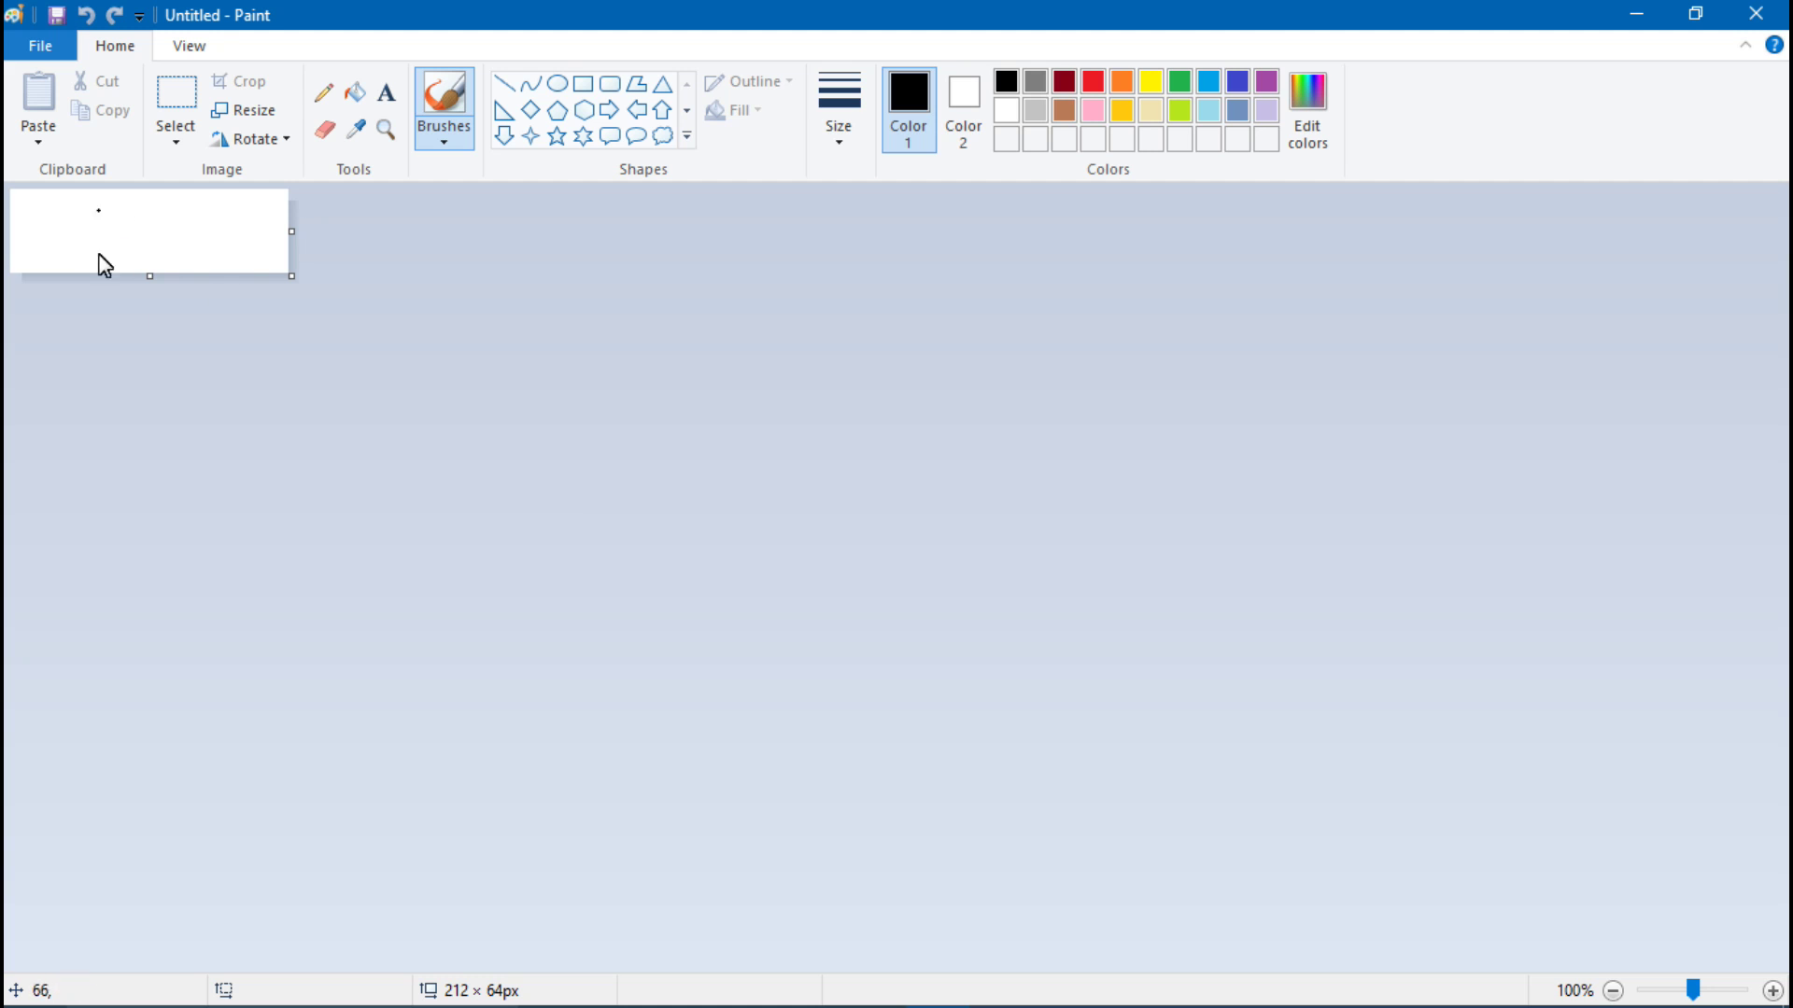
Step: Fill the entire blank canvas with black
{"action": "left_click", "coordinate": [191, 54]}
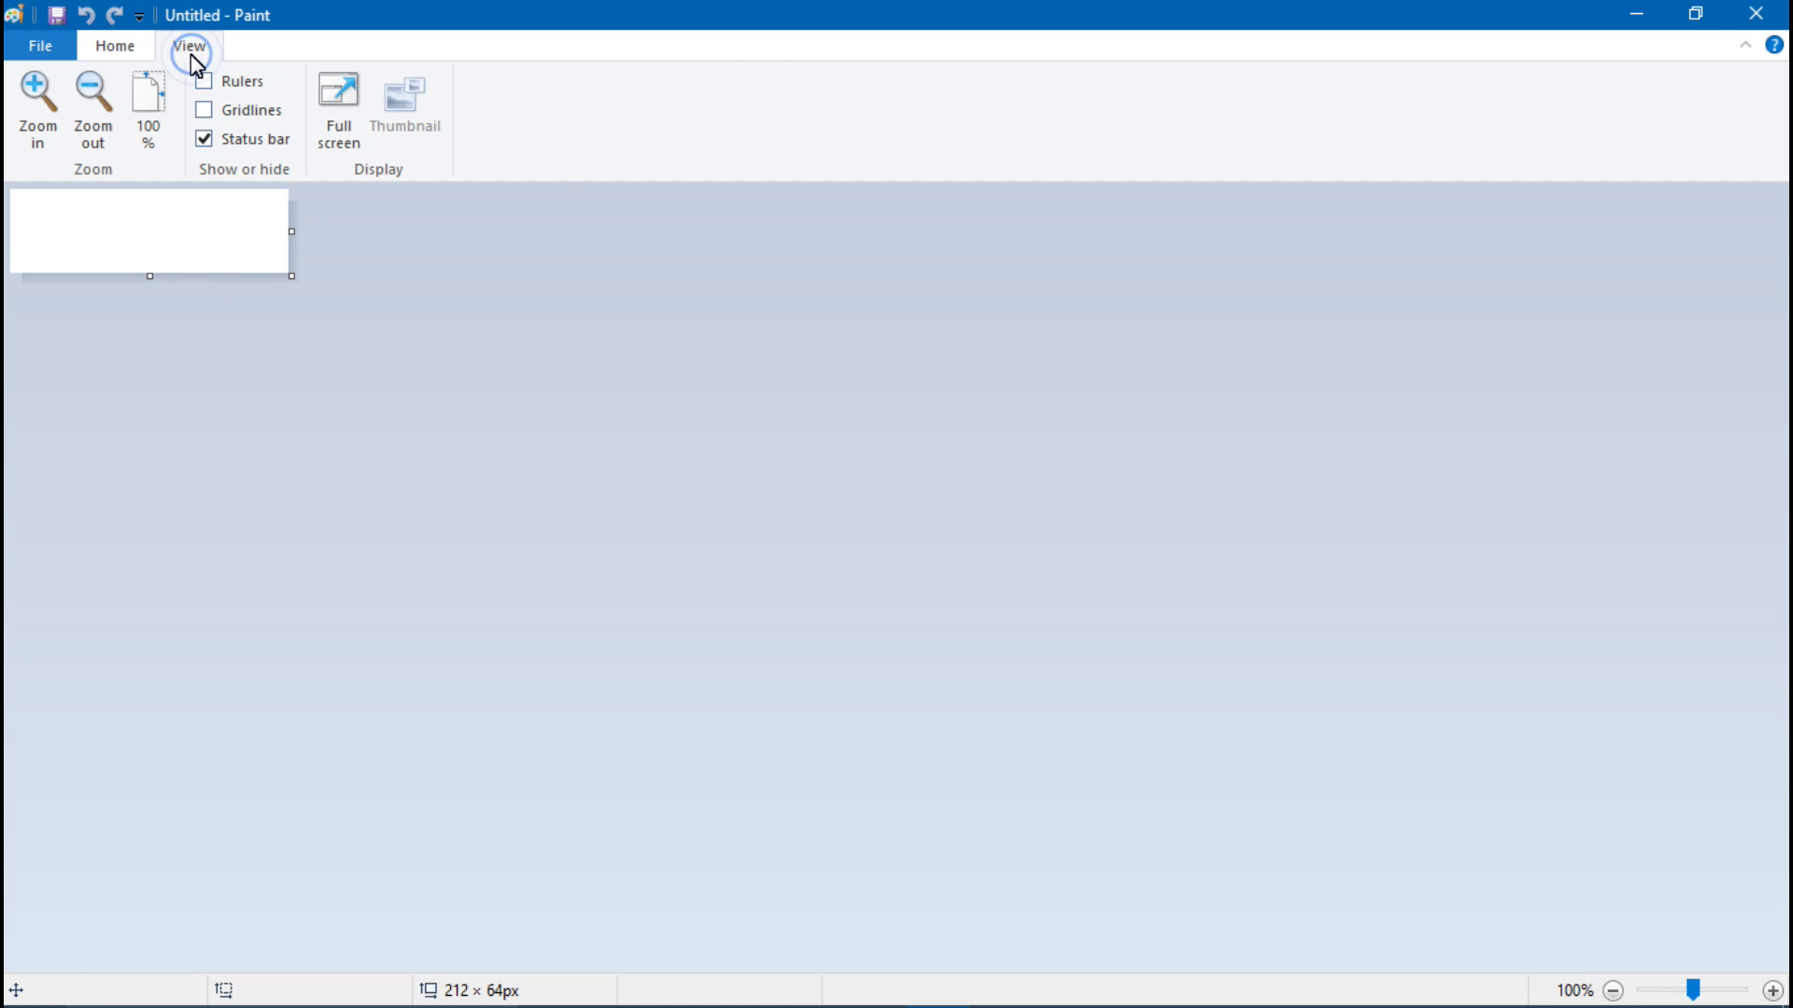
{"action": "left_click", "coordinate": [40, 114]}
{"action": "left_click", "coordinate": [39, 118]}
{"action": "left_click", "coordinate": [39, 119]}
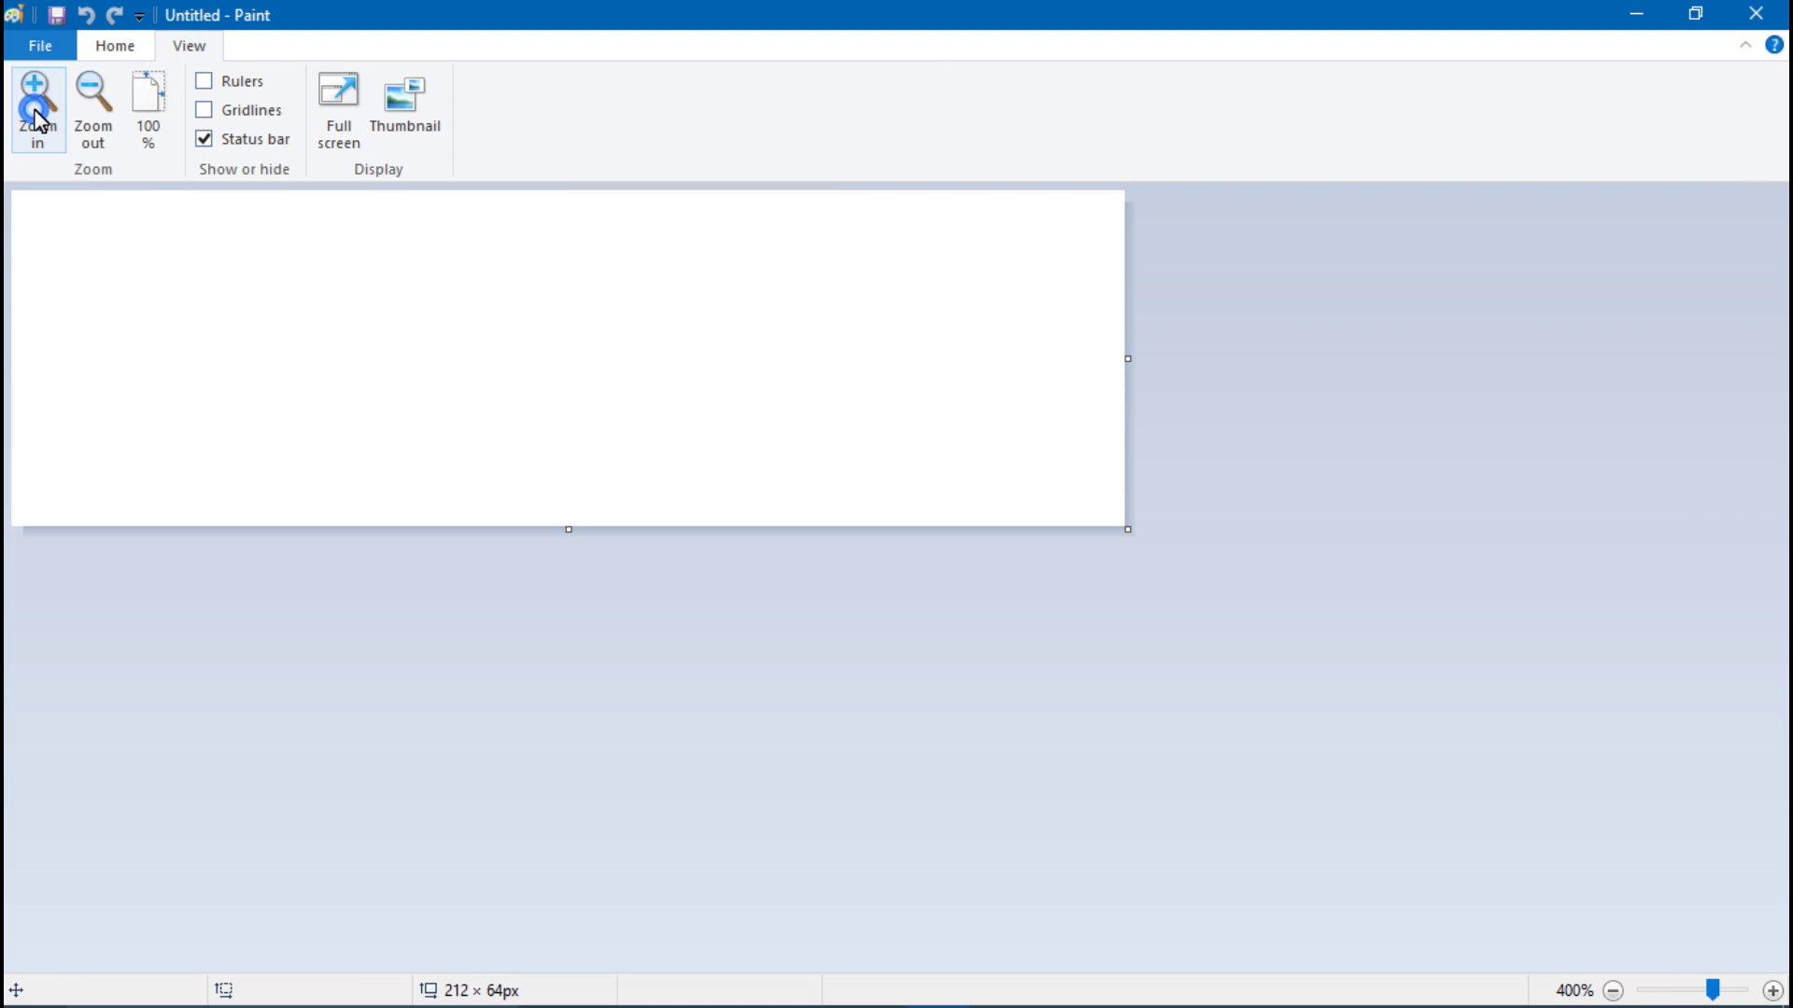
{"action": "left_click", "coordinate": [39, 119]}
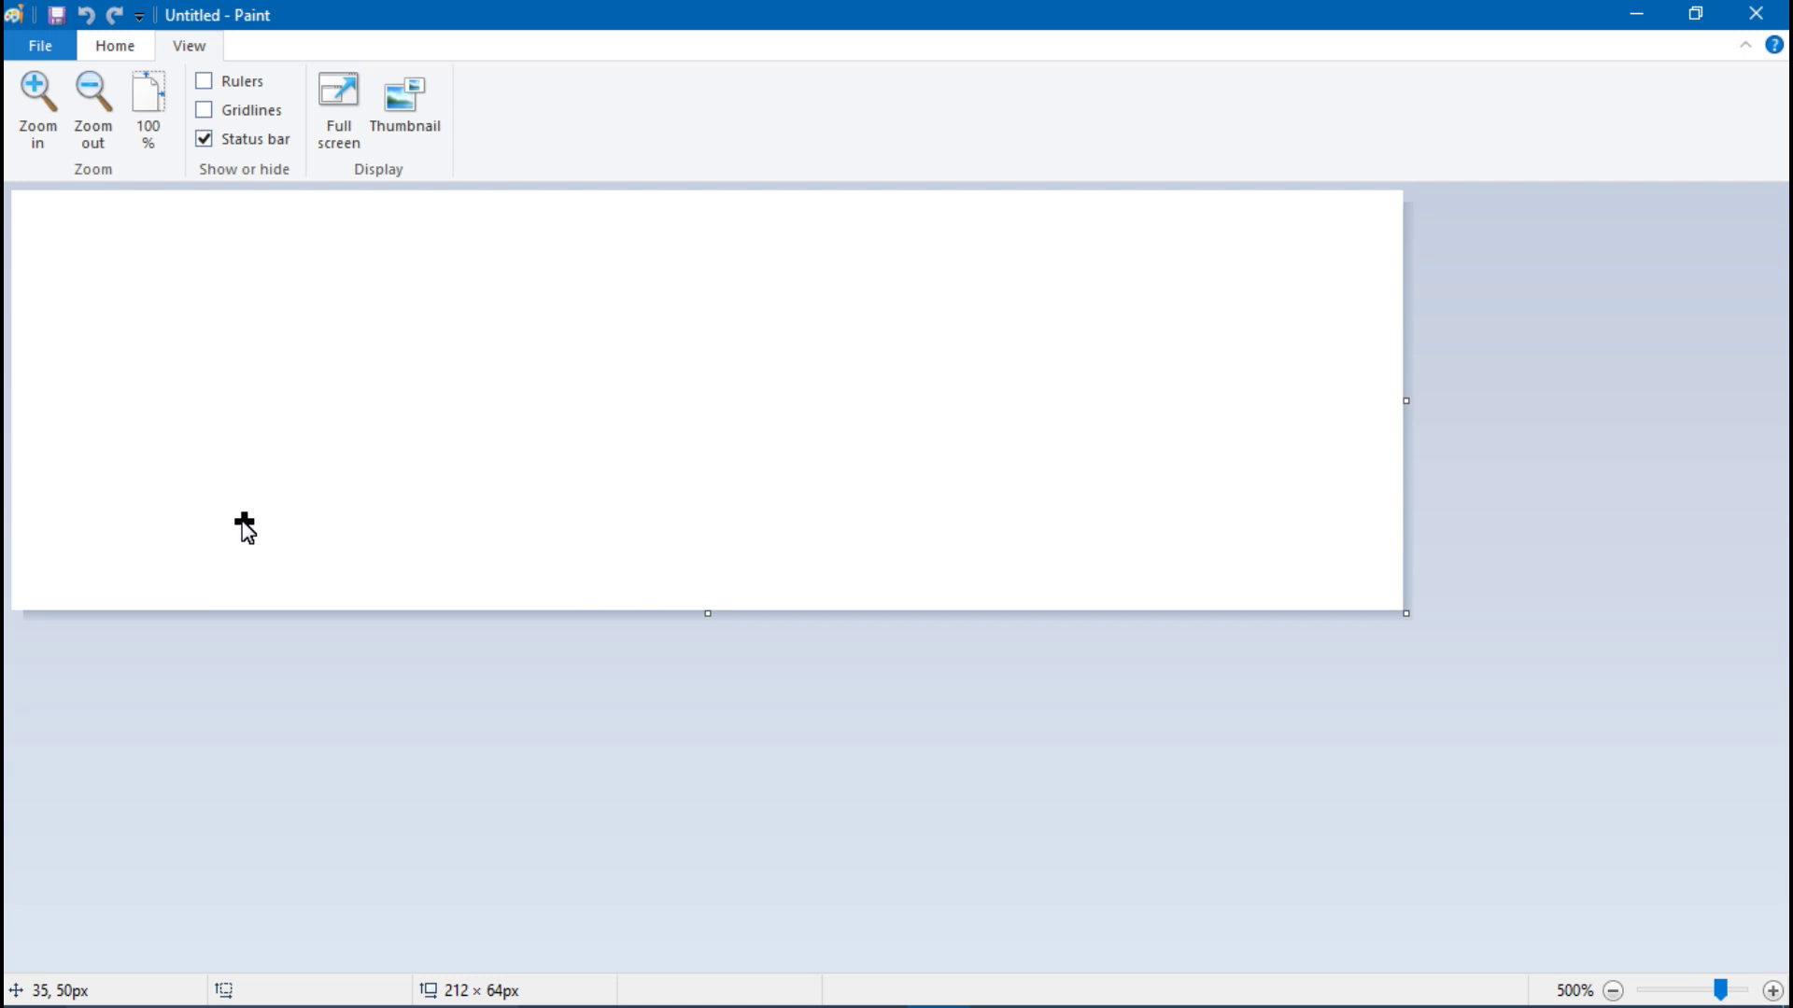
{"action": "left_click", "coordinate": [112, 47]}
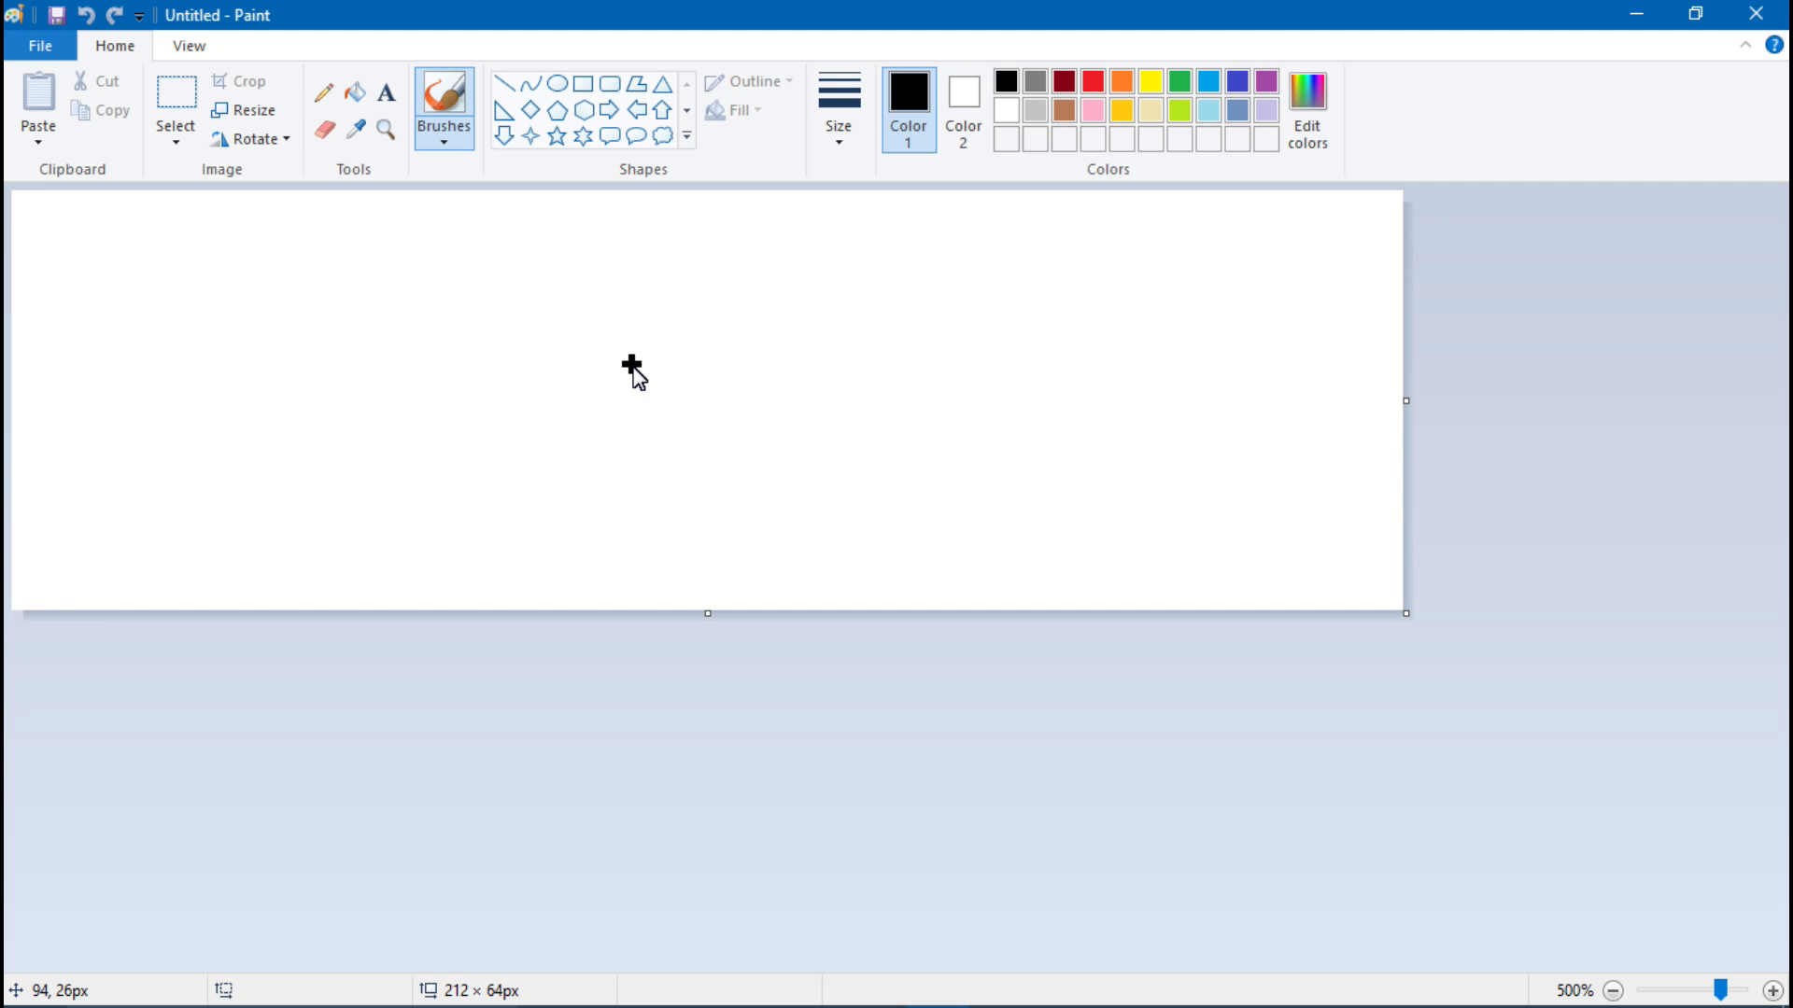
{"action": "left_click", "coordinate": [19, 51]}
{"action": "left_click", "coordinate": [868, 400]}
{"action": "left_click", "coordinate": [355, 92]}
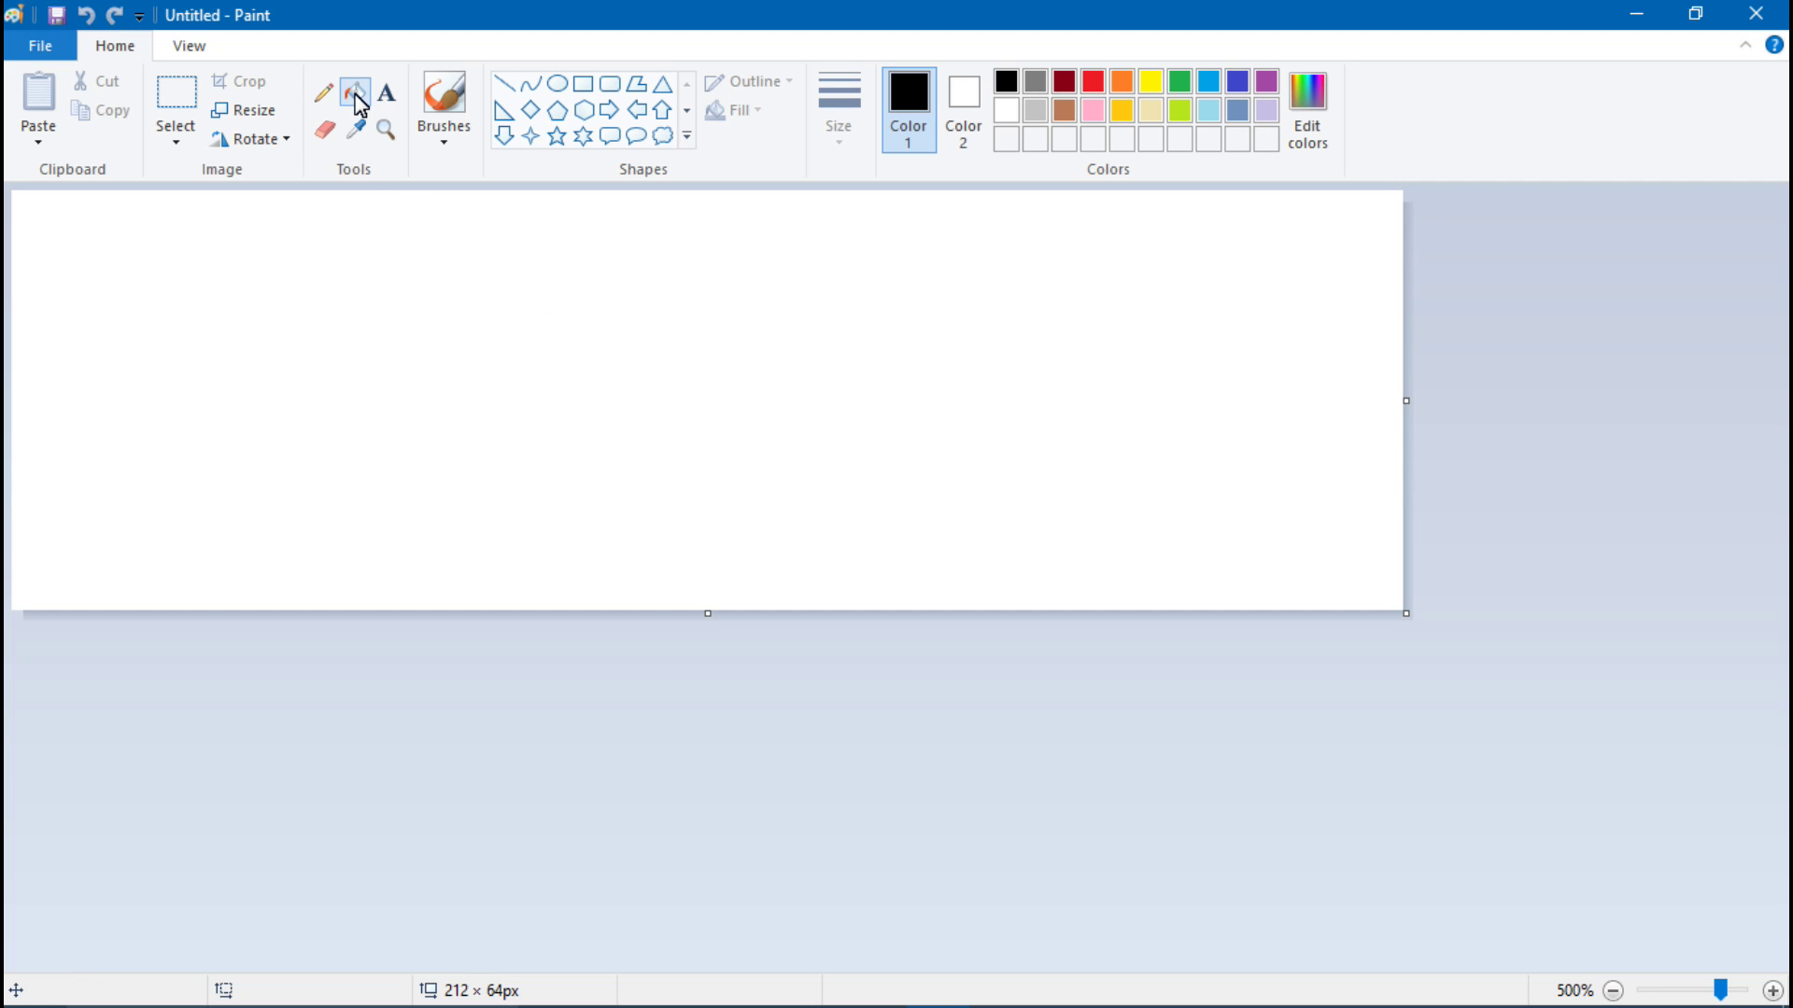
{"action": "left_click", "coordinate": [632, 306]}
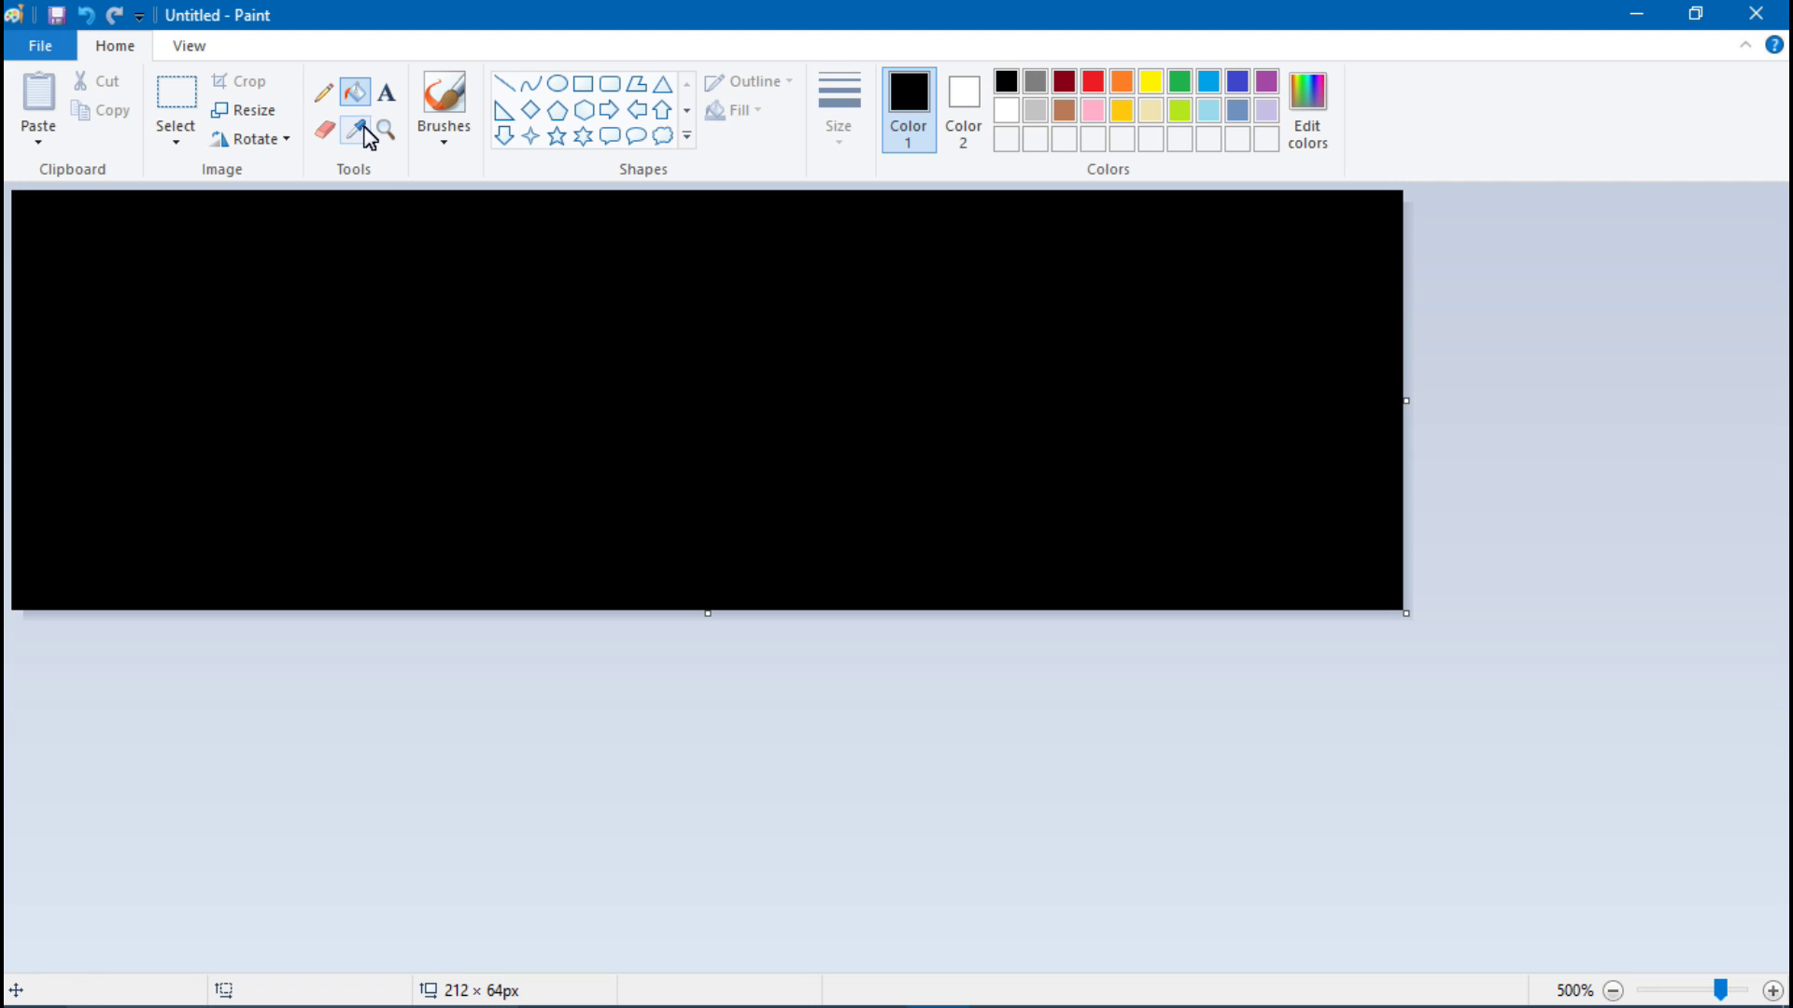
Step: Add the white text "PROJECT: BLUE FALCON" on two lines in 22-point Stencil with a transparent background
{"action": "left_click", "coordinate": [385, 92]}
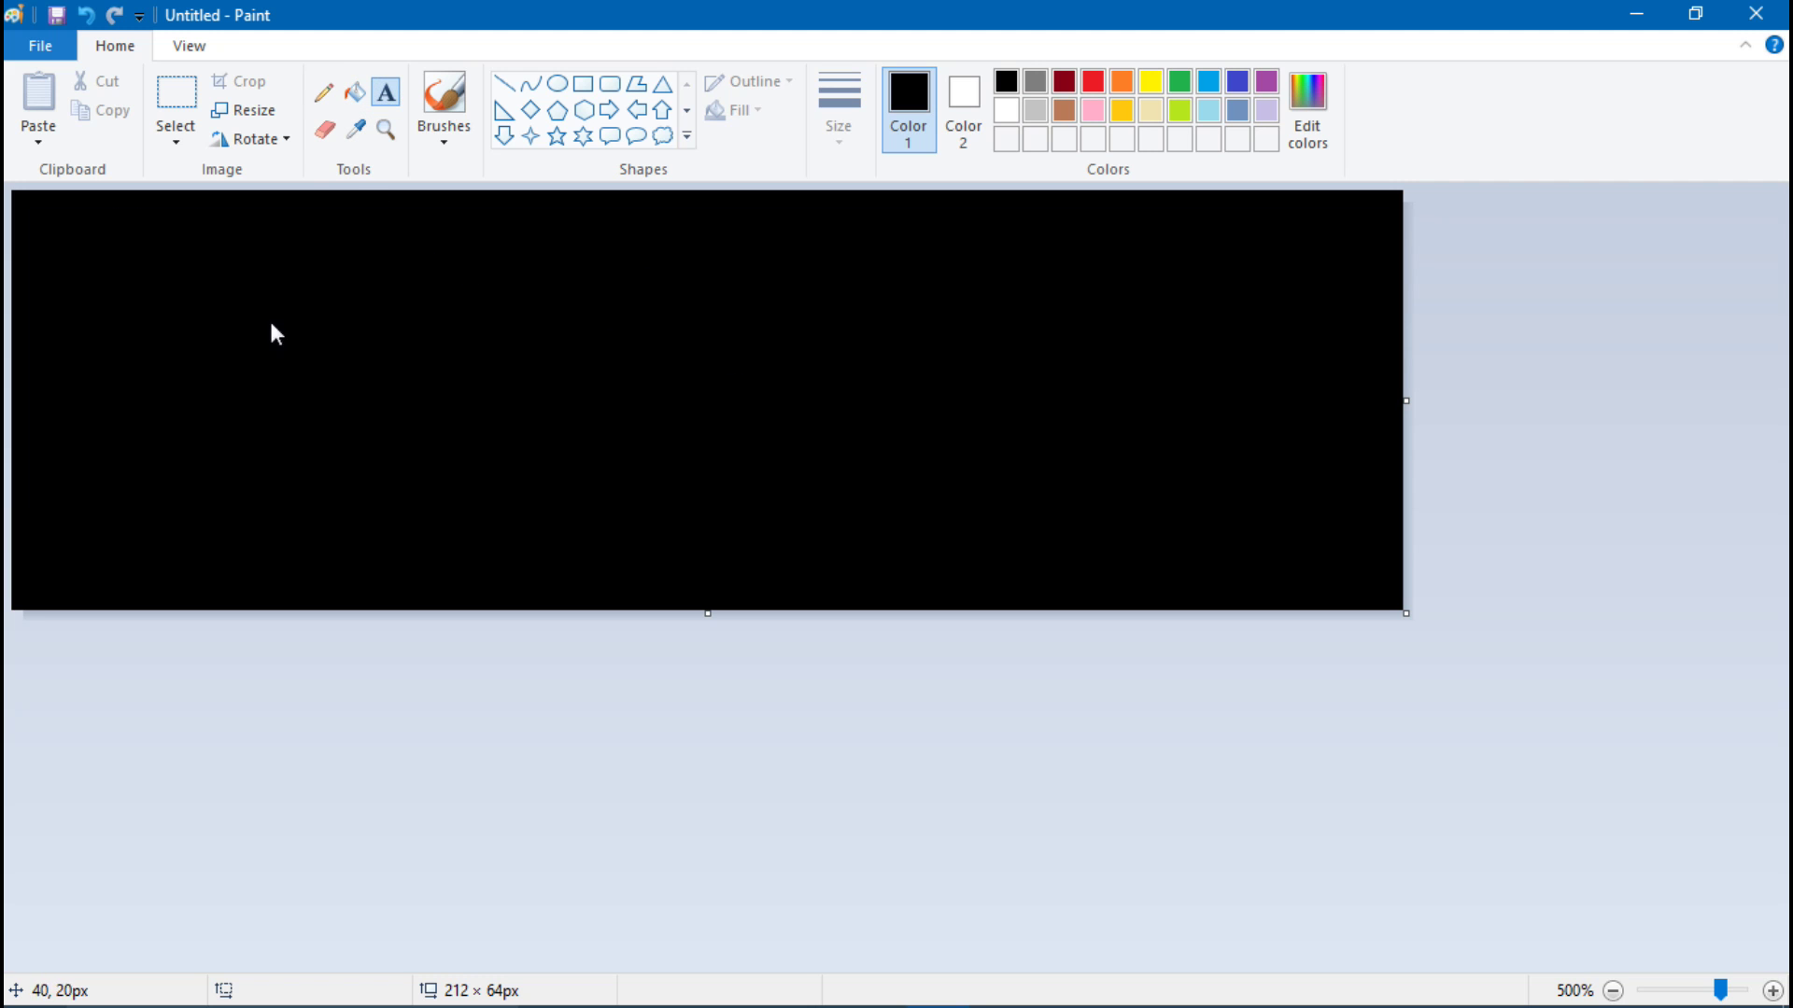
{"action": "left_click", "coordinate": [143, 266]}
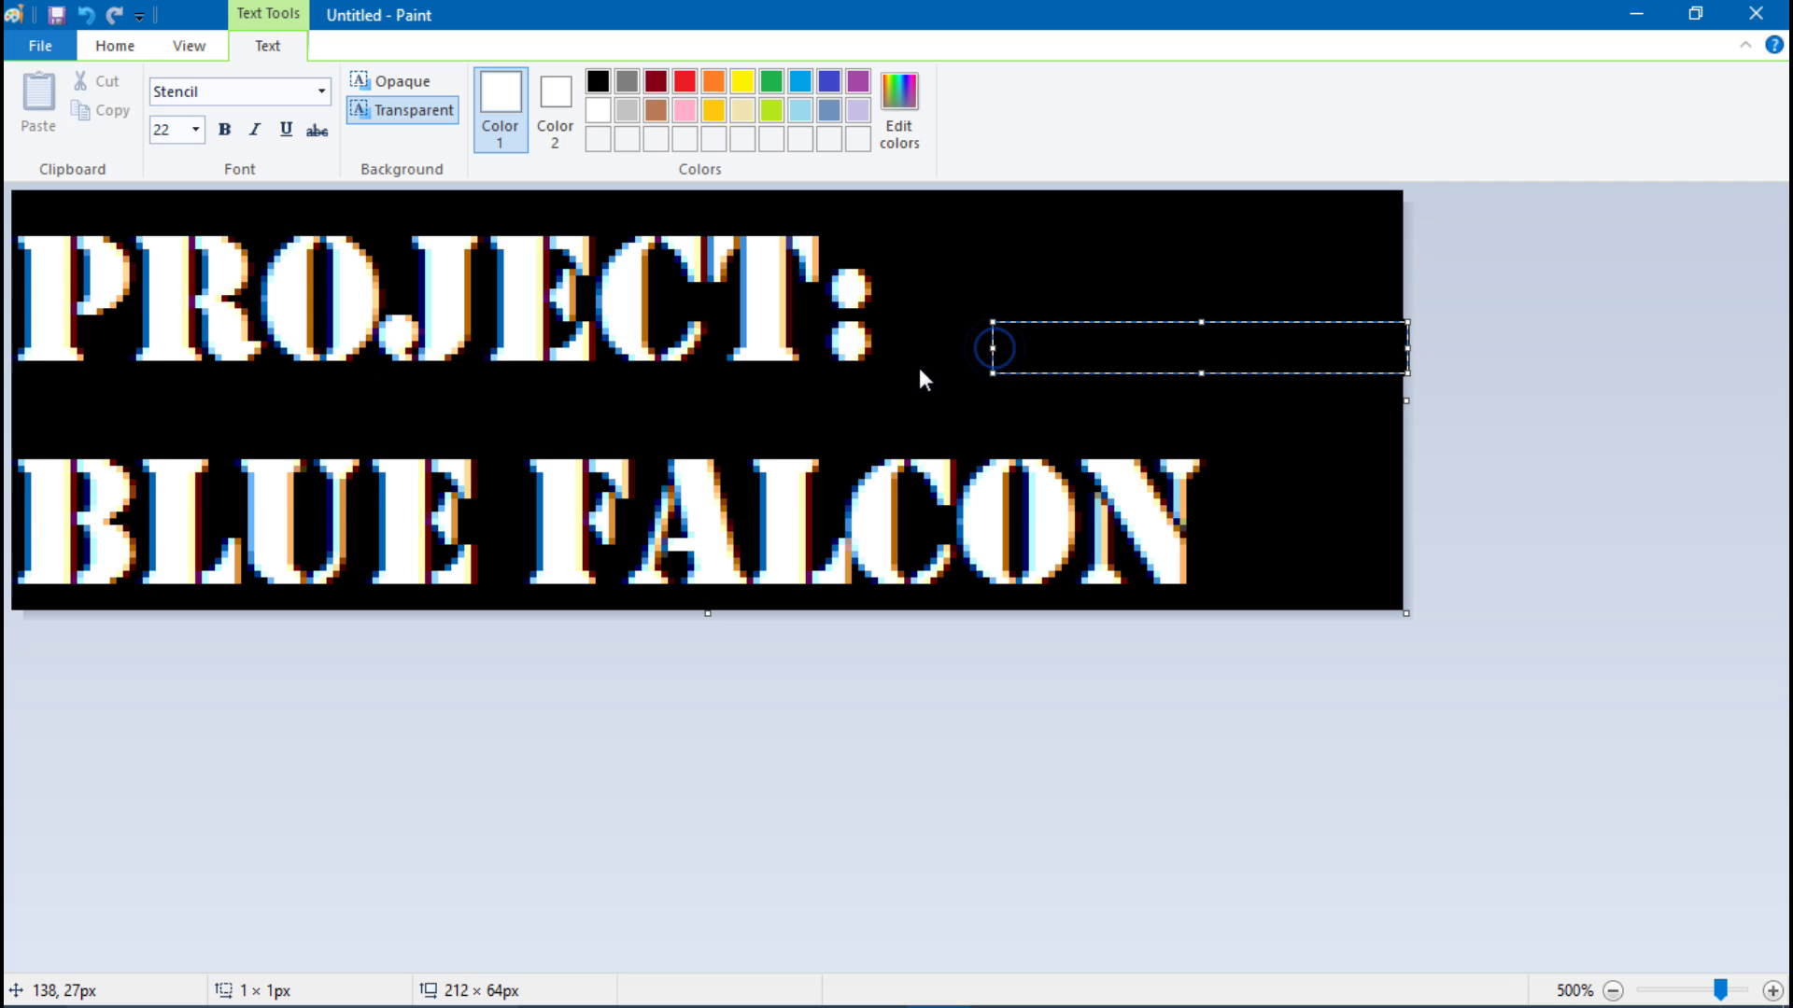
{"action": "left_click", "coordinate": [922, 378]}
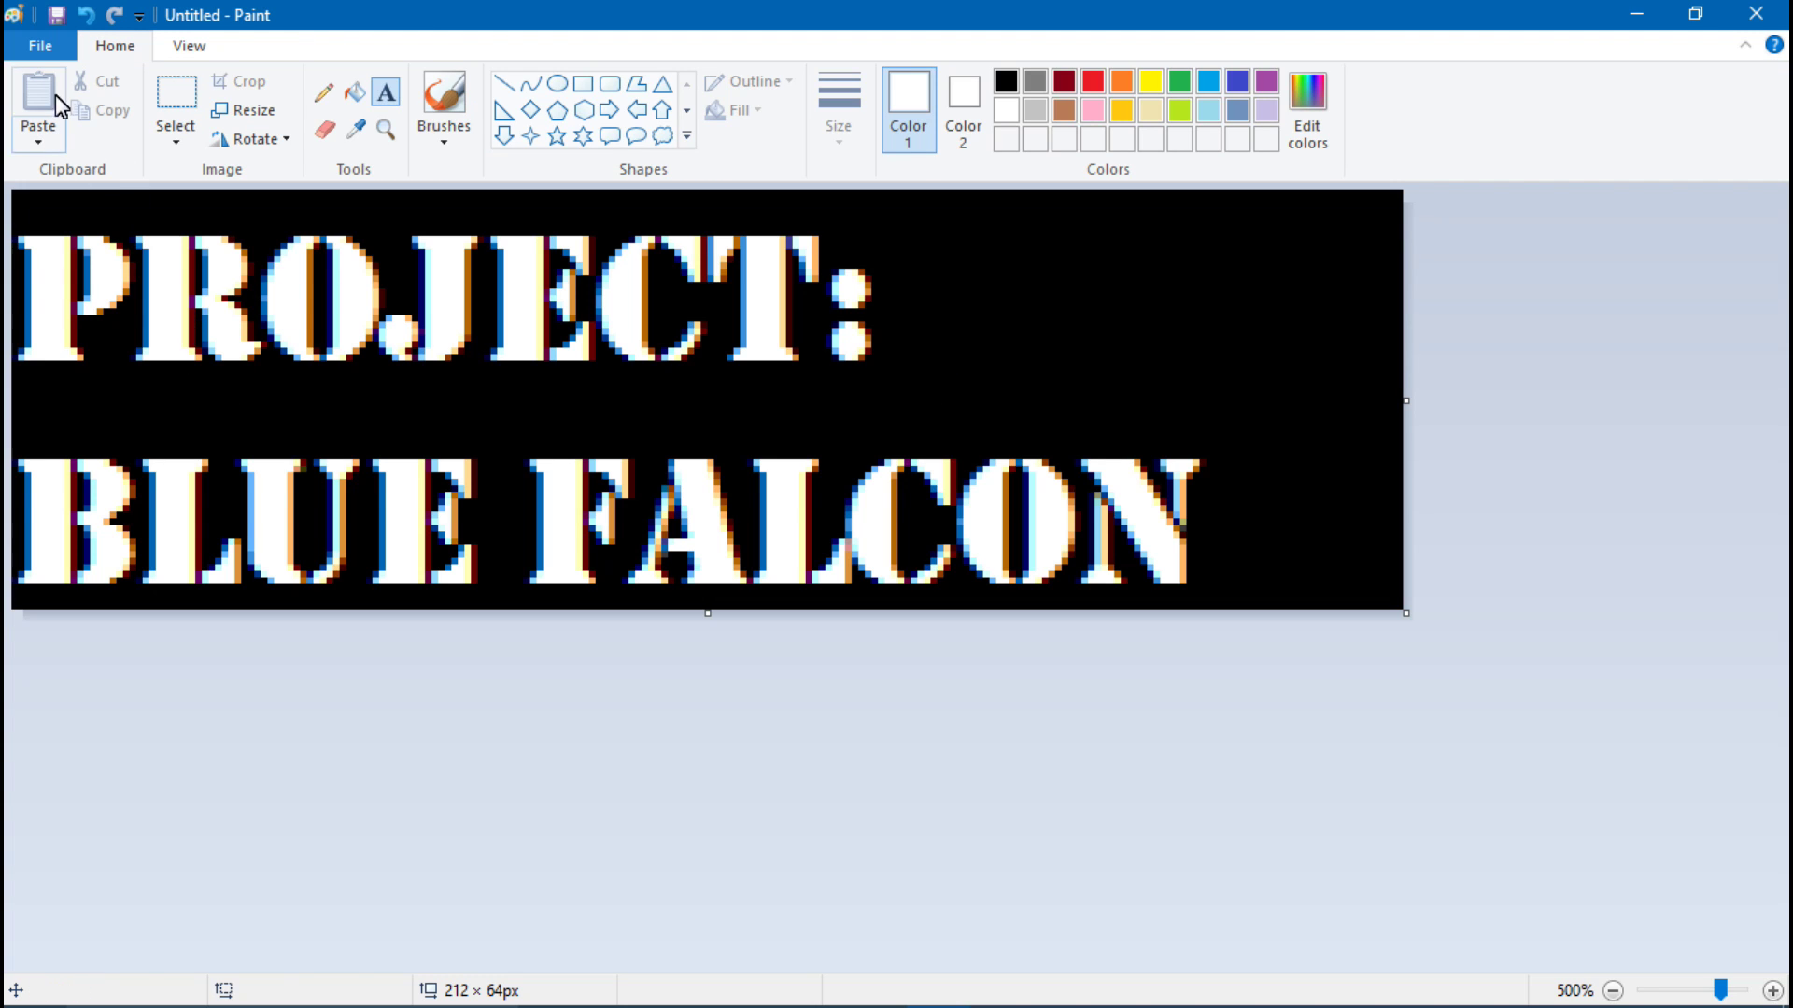
Step: Save the picture as a 16 Color Bitmap named PBFlarge in the Taranis Pics folder, accepting the reduced color quality
{"action": "left_click", "coordinate": [39, 45]}
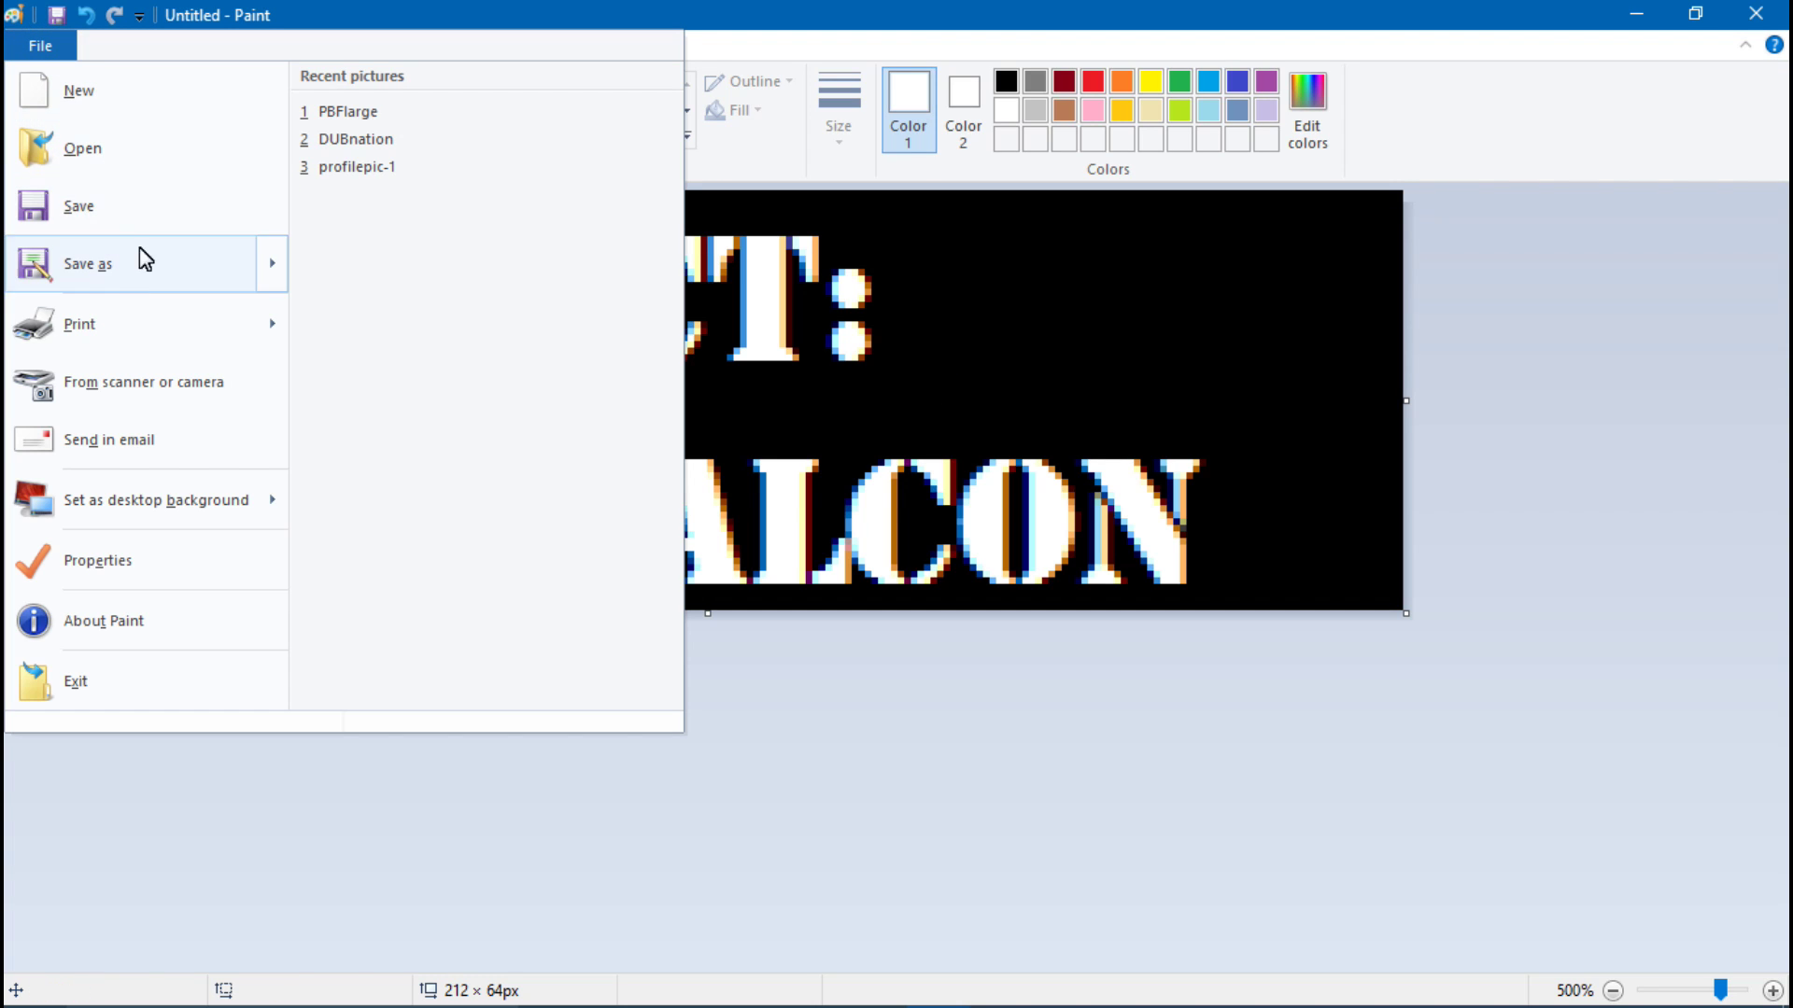
{"action": "mouse_move", "coordinate": [105, 257]}
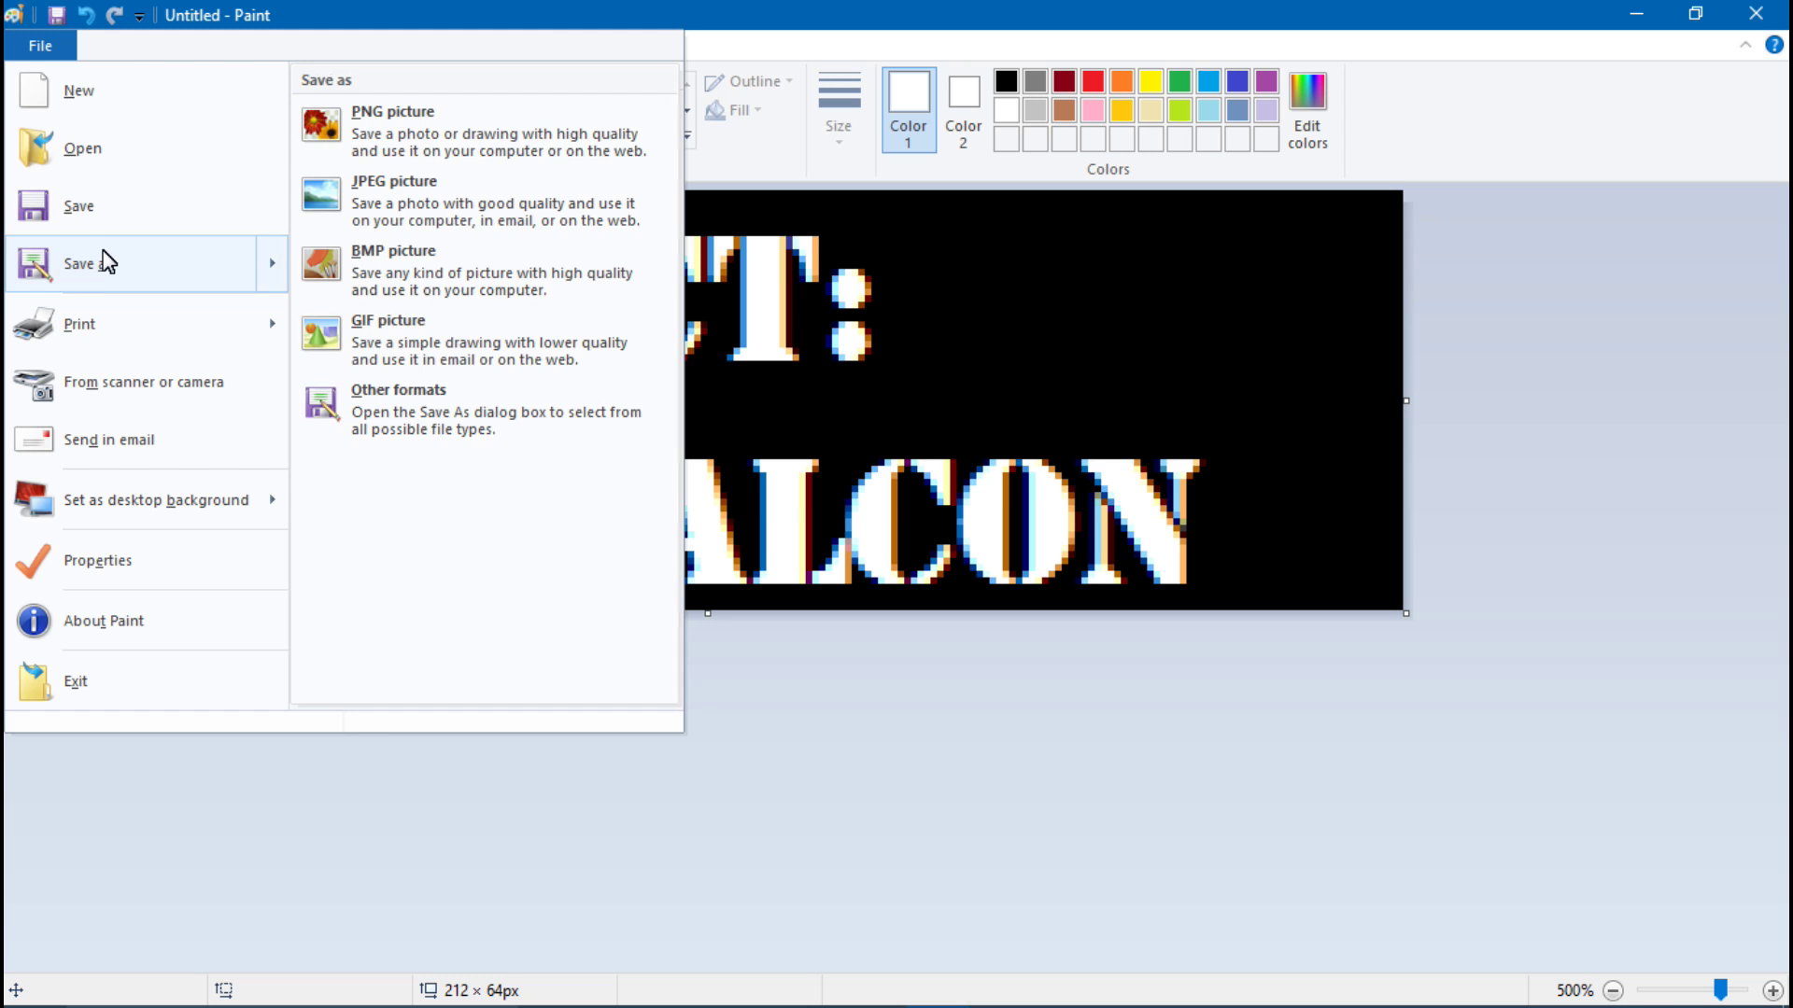
{"action": "left_click", "coordinate": [393, 271]}
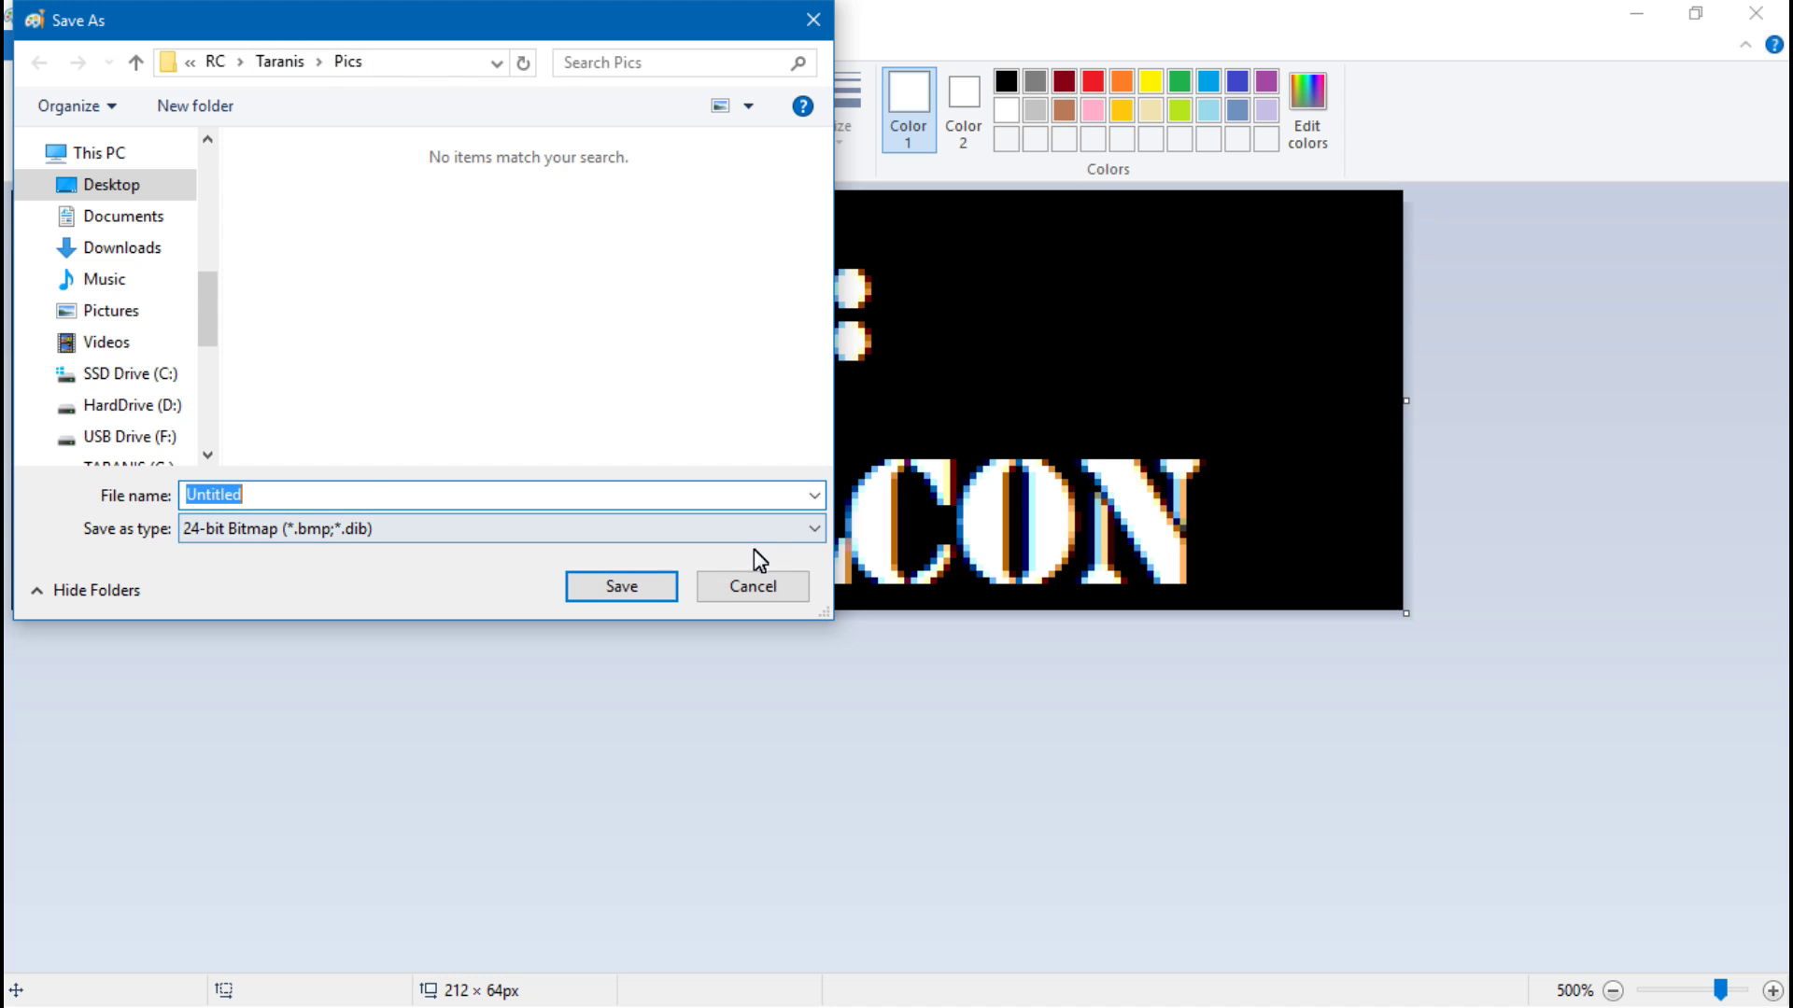
{"action": "left_click", "coordinate": [815, 529]}
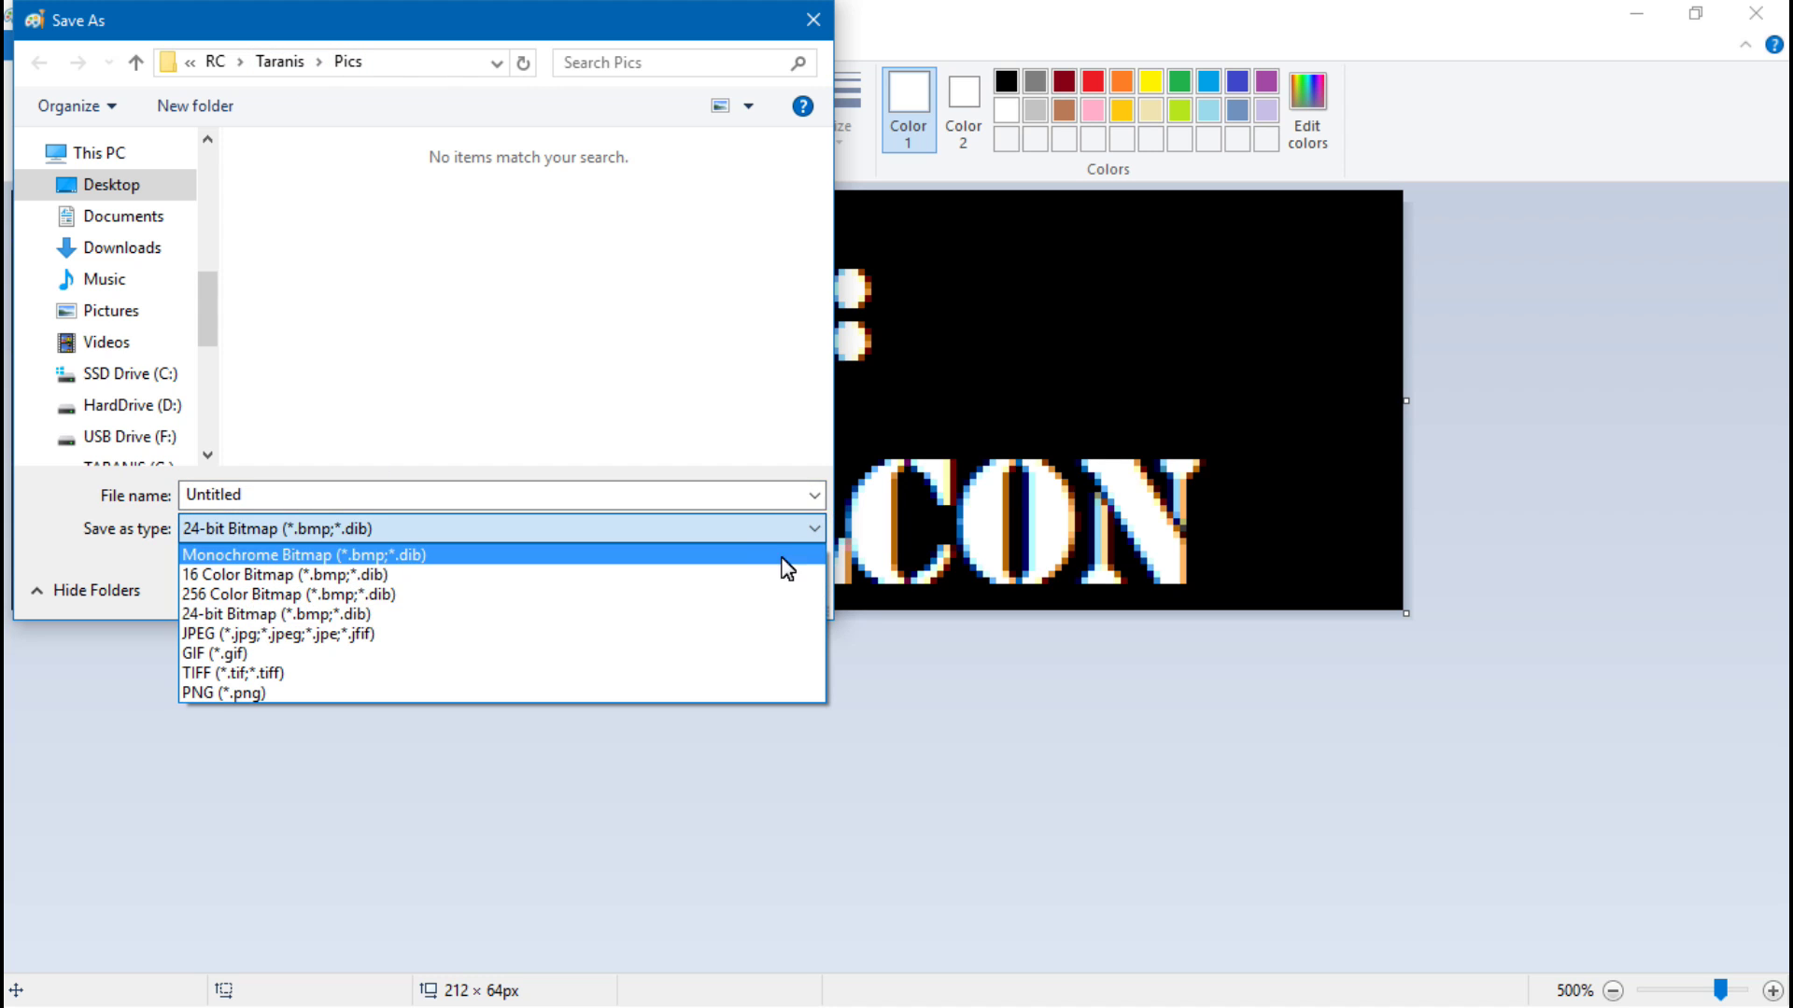
{"action": "left_click", "coordinate": [267, 583]}
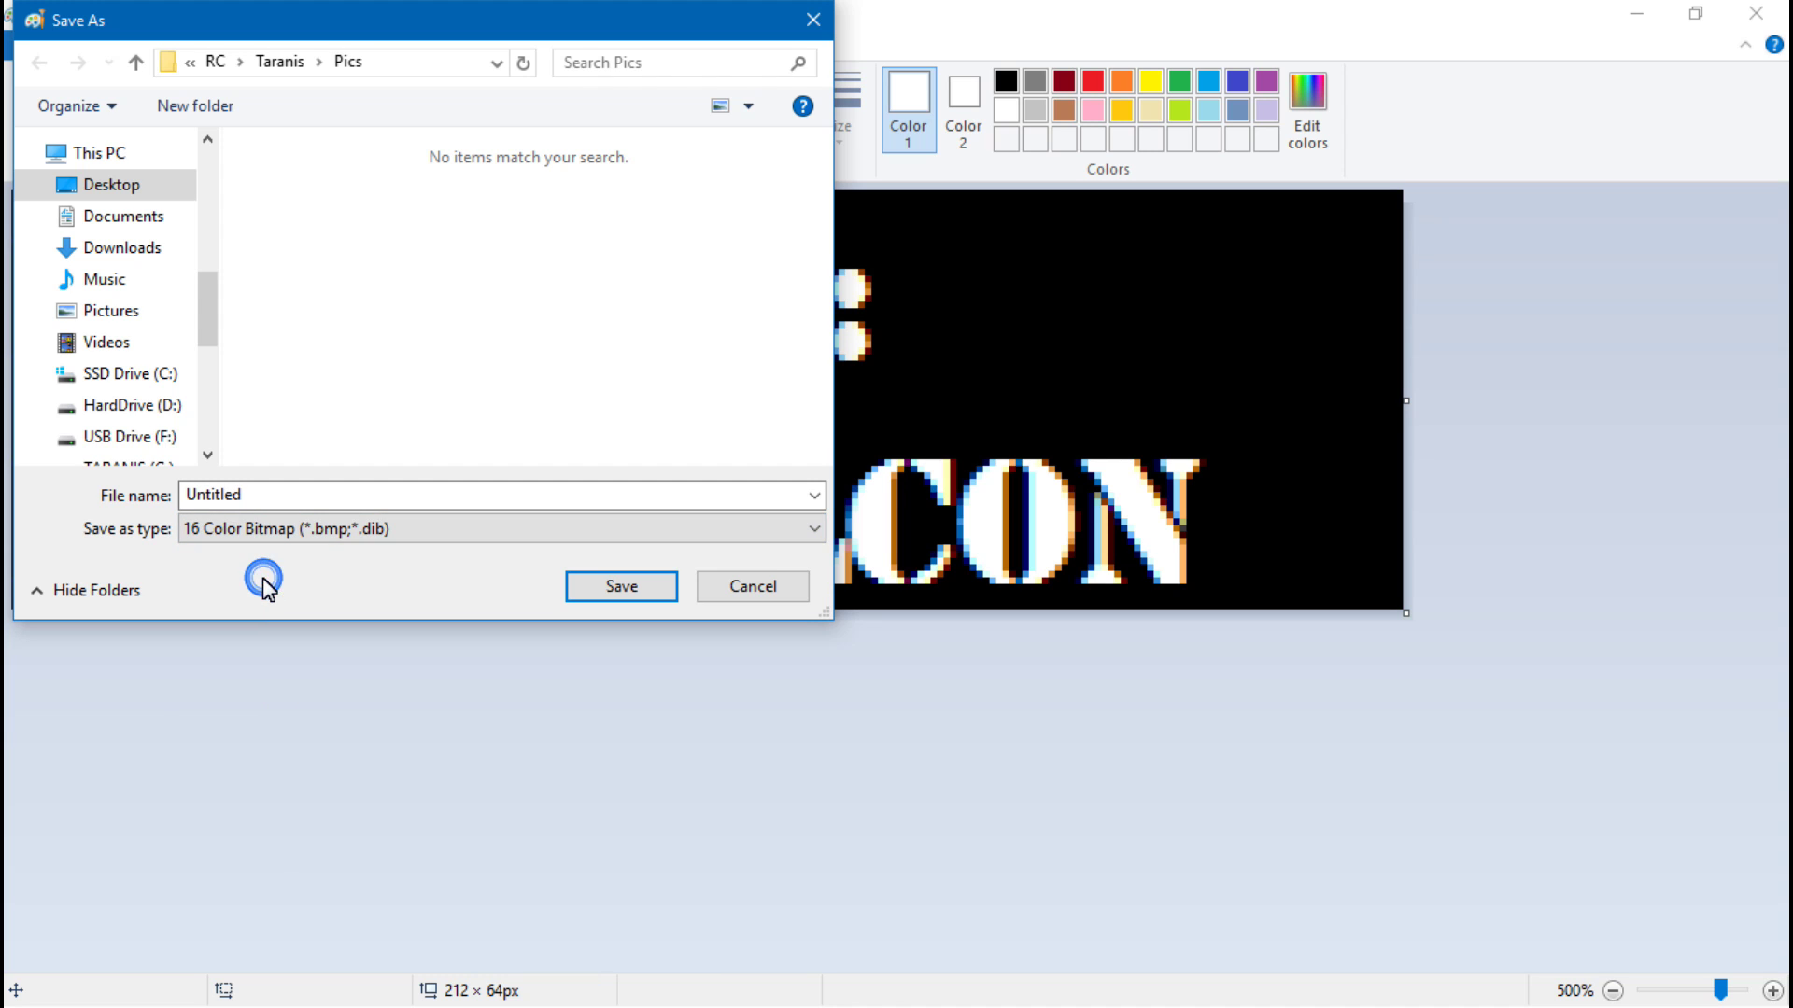
{"action": "double_click", "coordinate": [364, 498]}
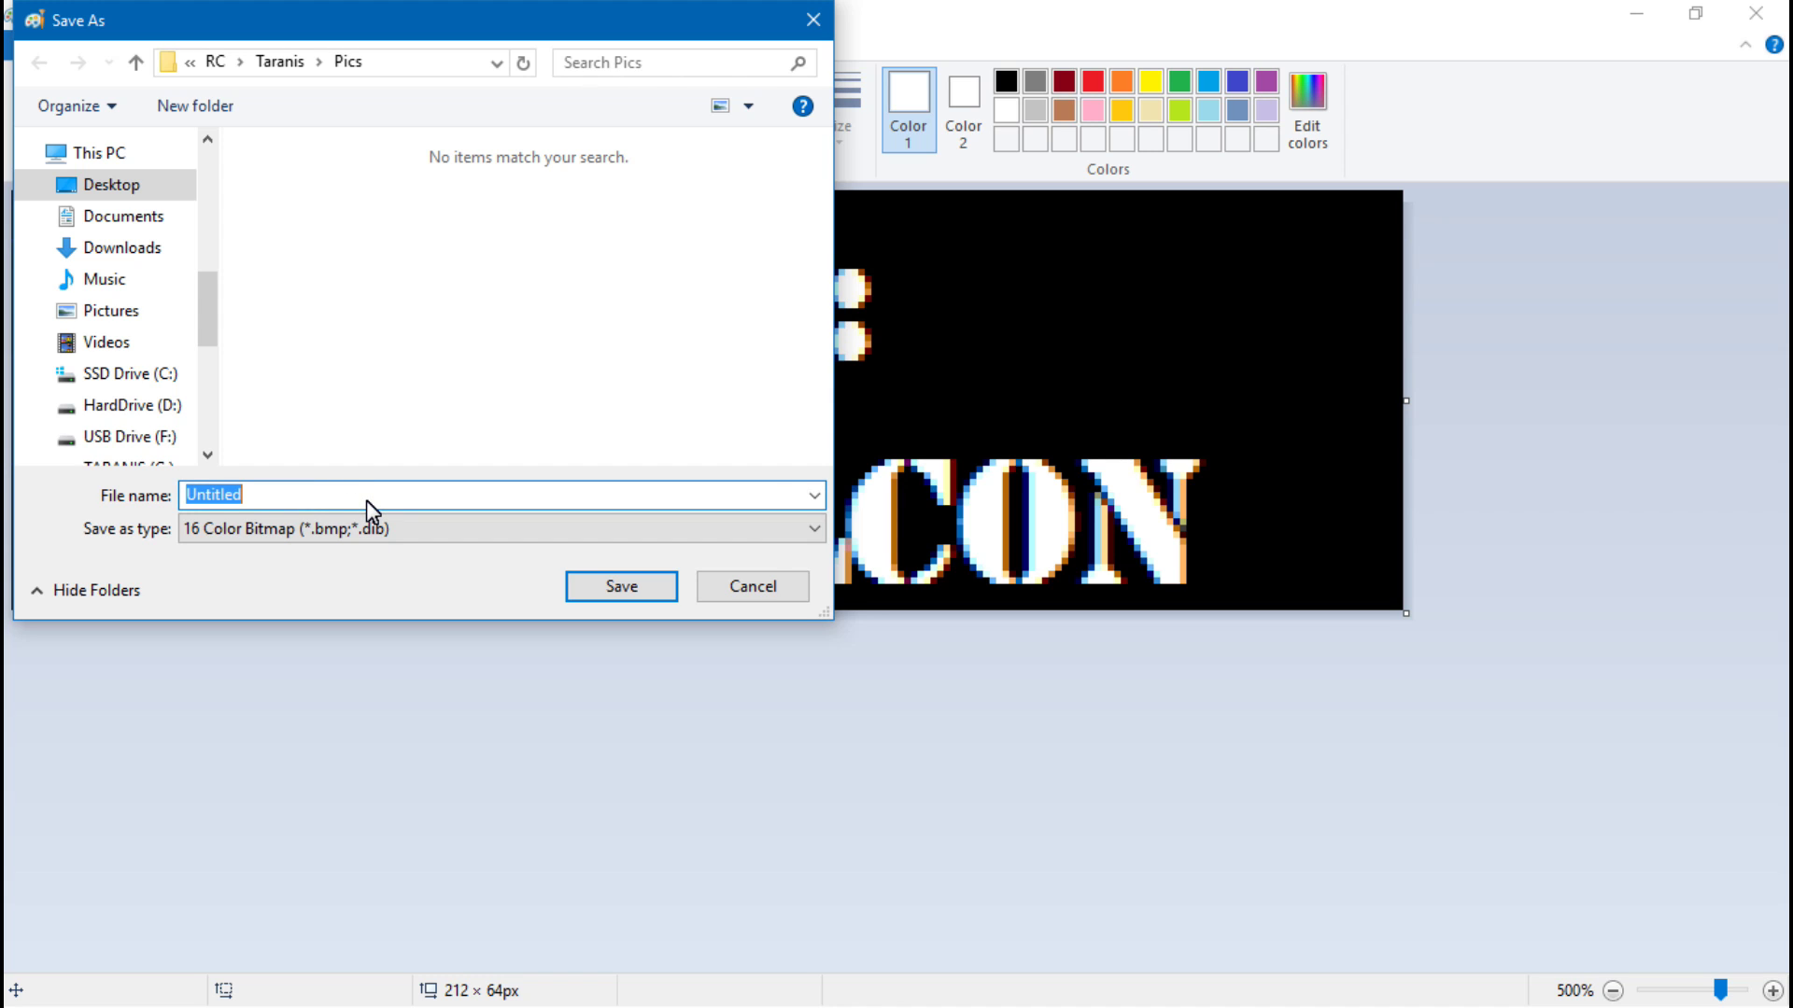
{"action": "type", "text": "PBFlarge"}
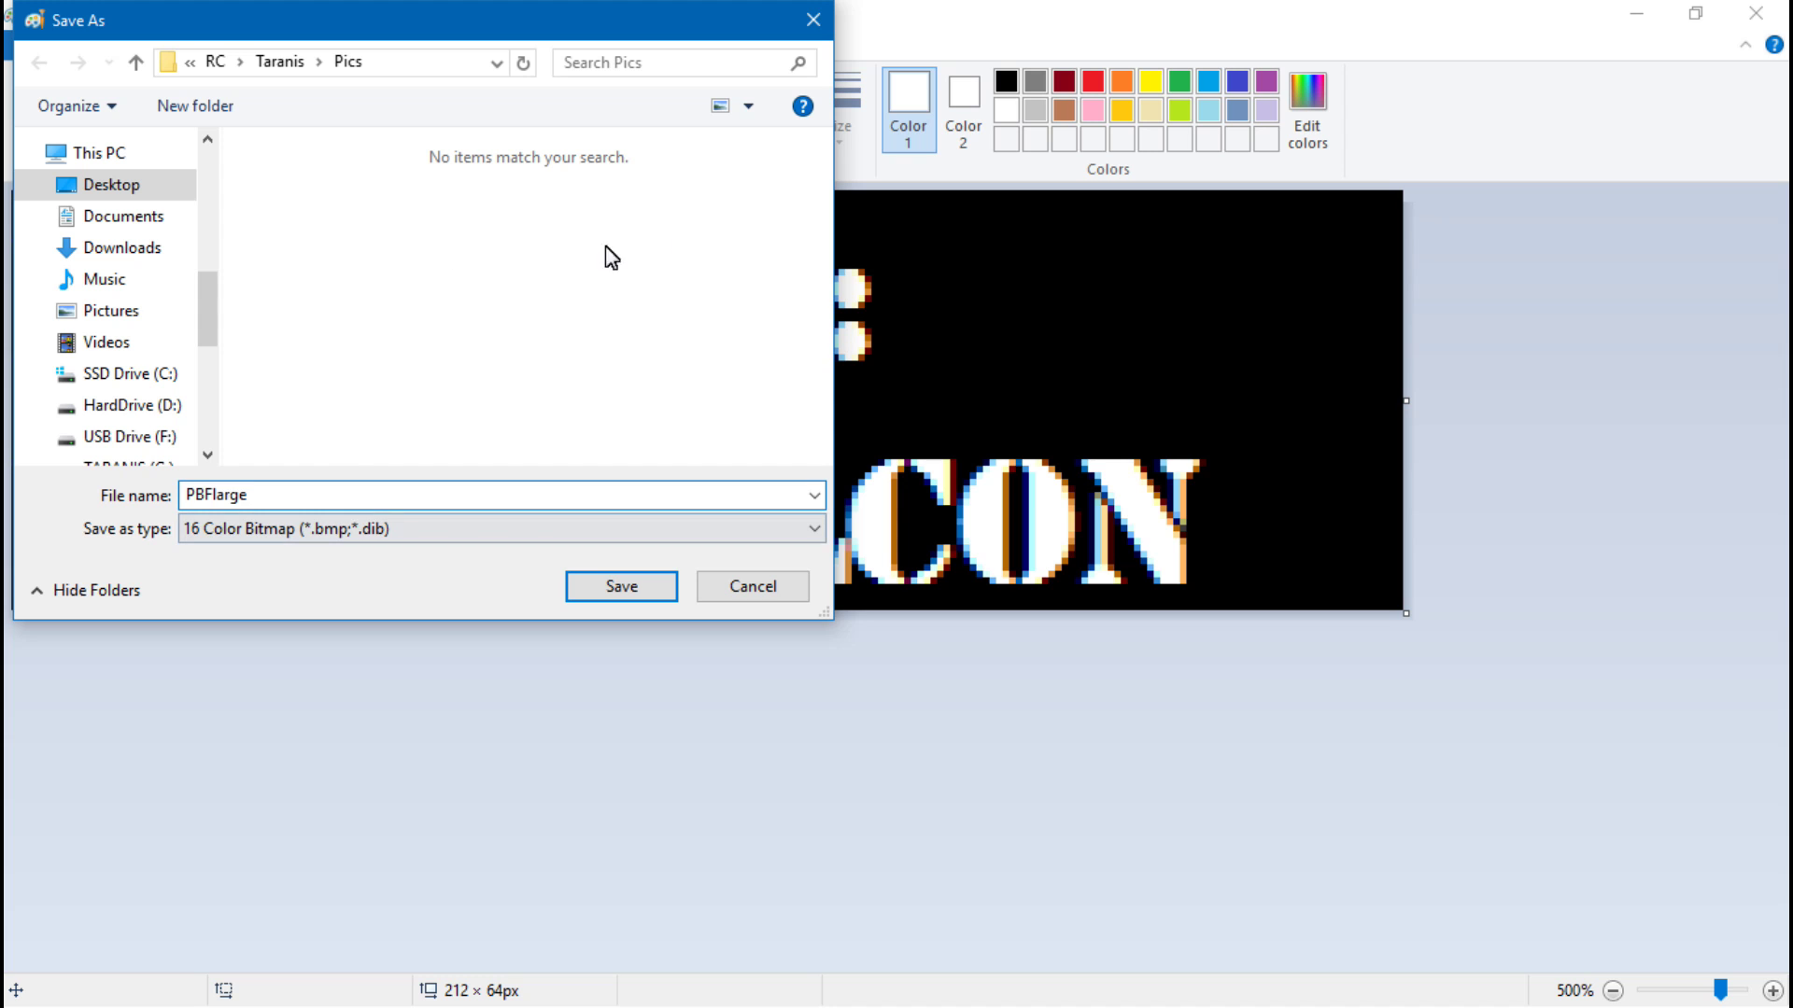
{"action": "left_click", "coordinate": [620, 588]}
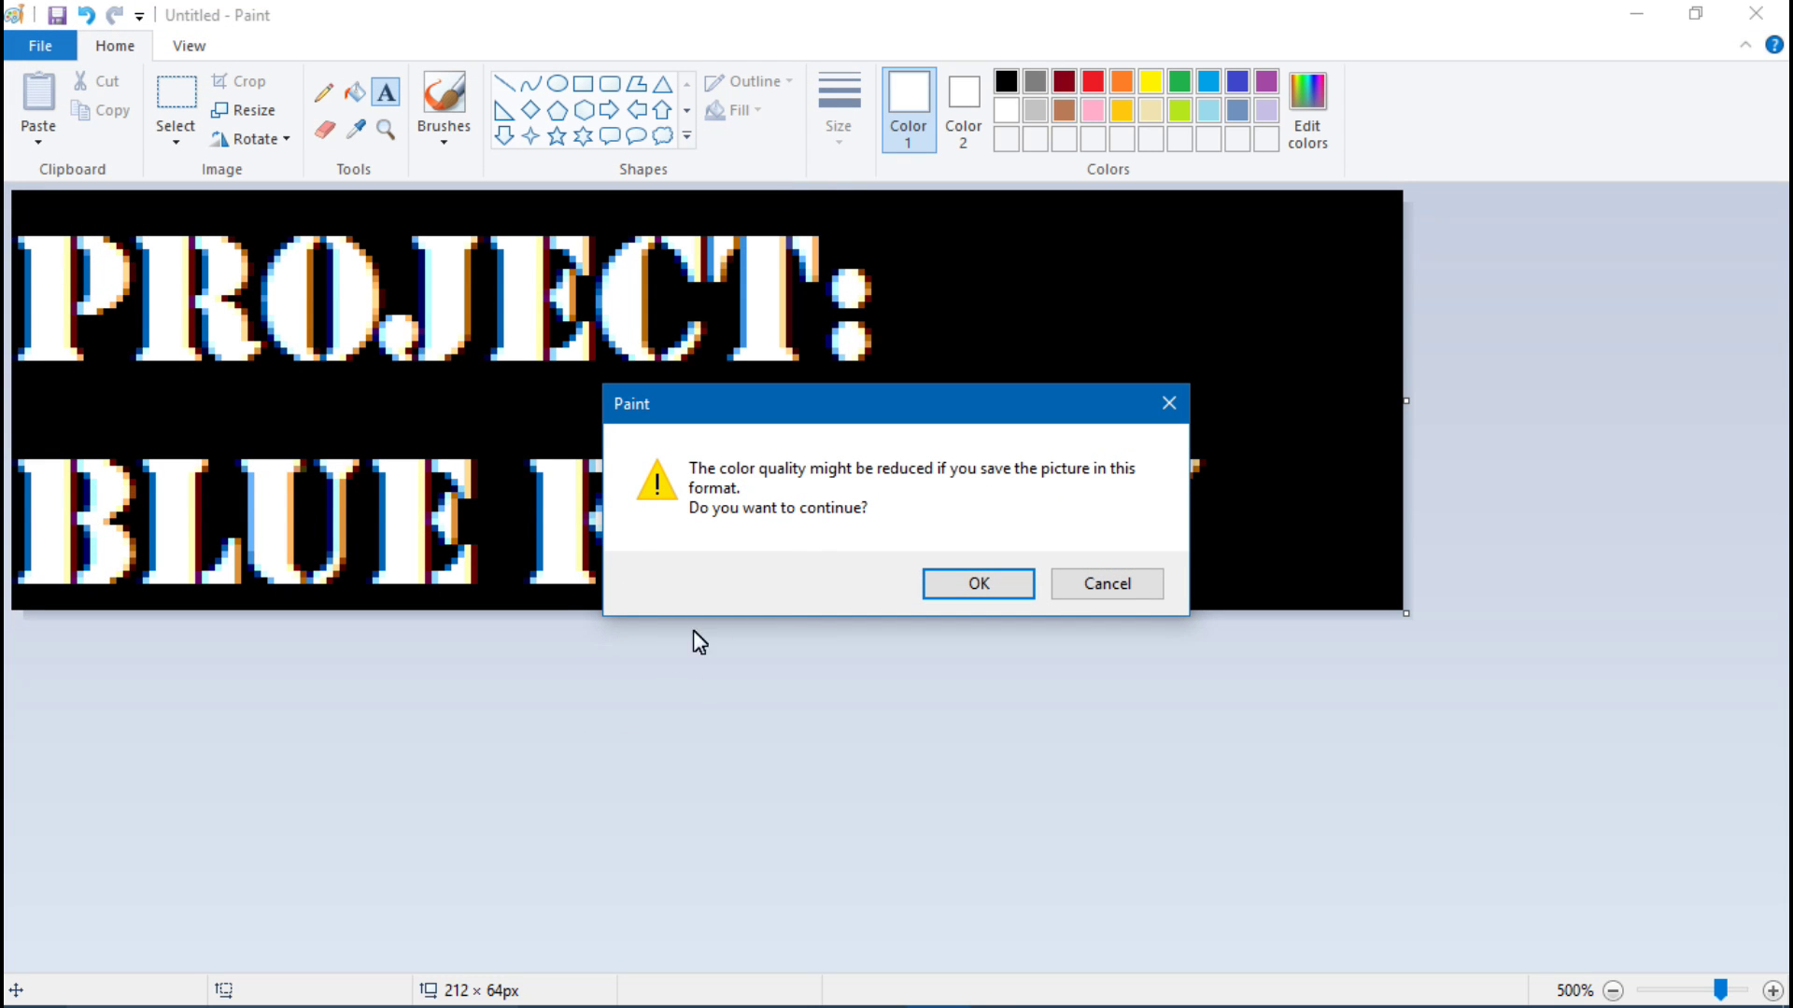
{"action": "left_click", "coordinate": [979, 584]}
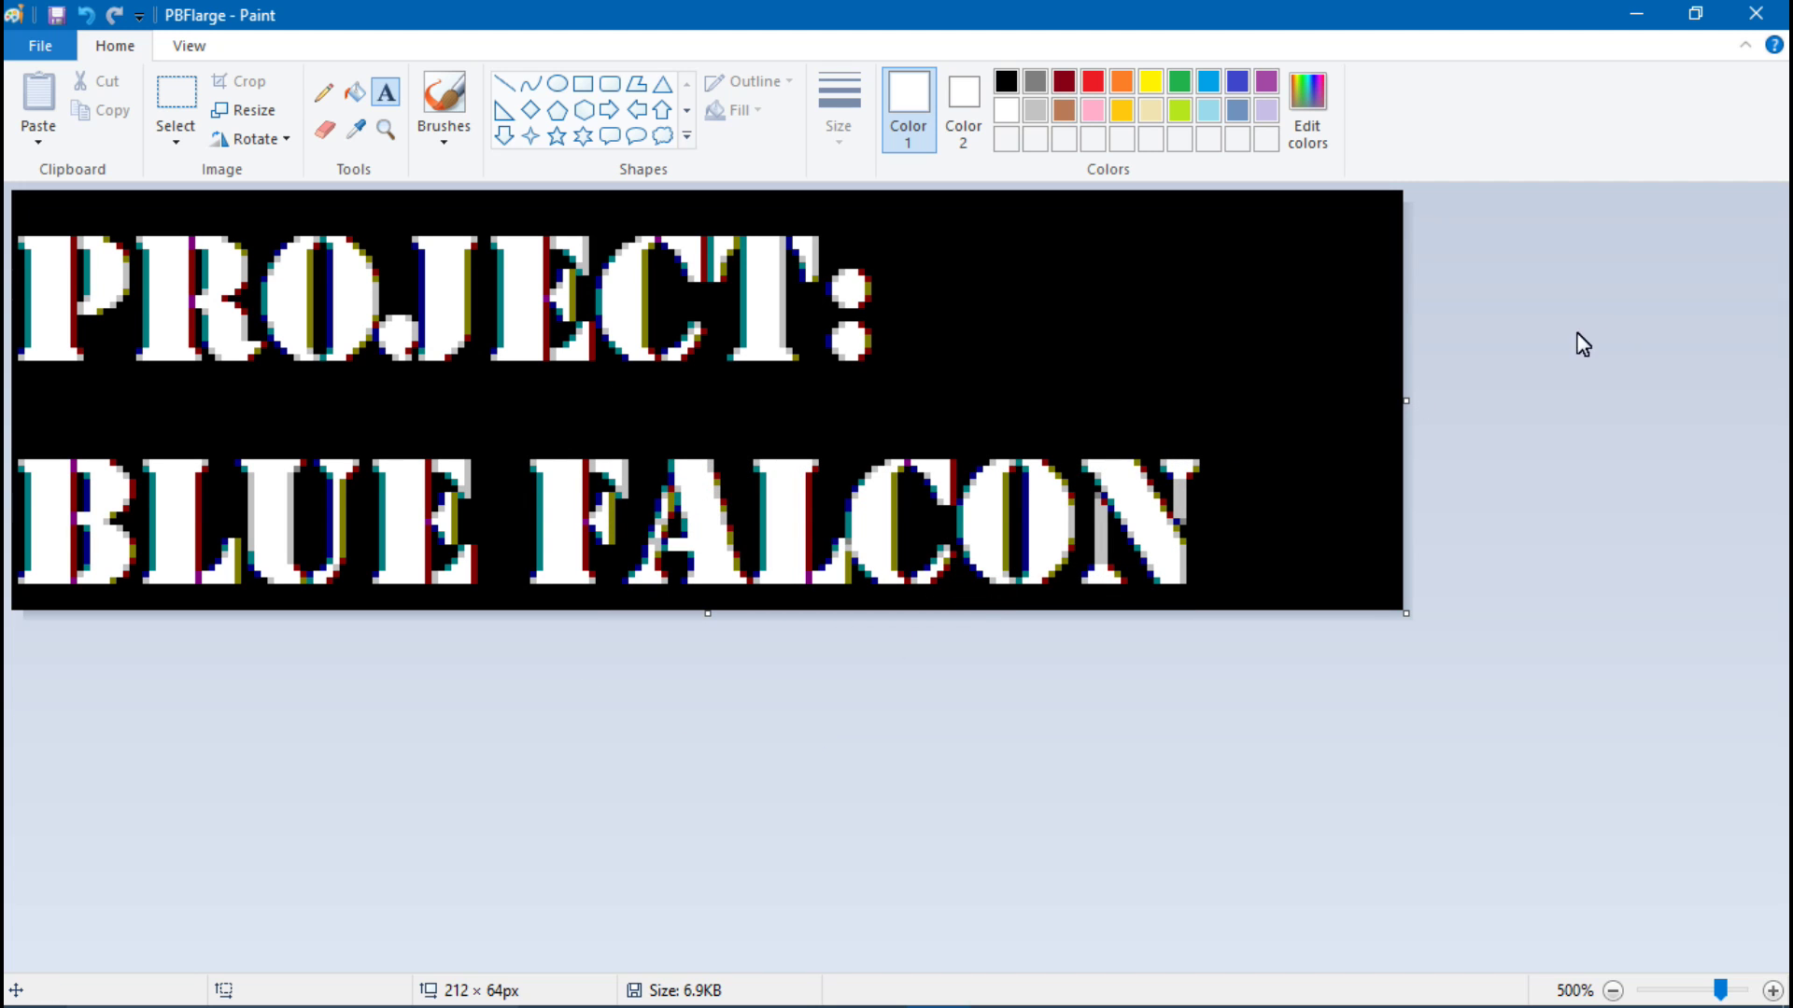
Step: Close Paint and open IrfanView 64 from the desktop
{"action": "left_click", "coordinate": [1767, 17]}
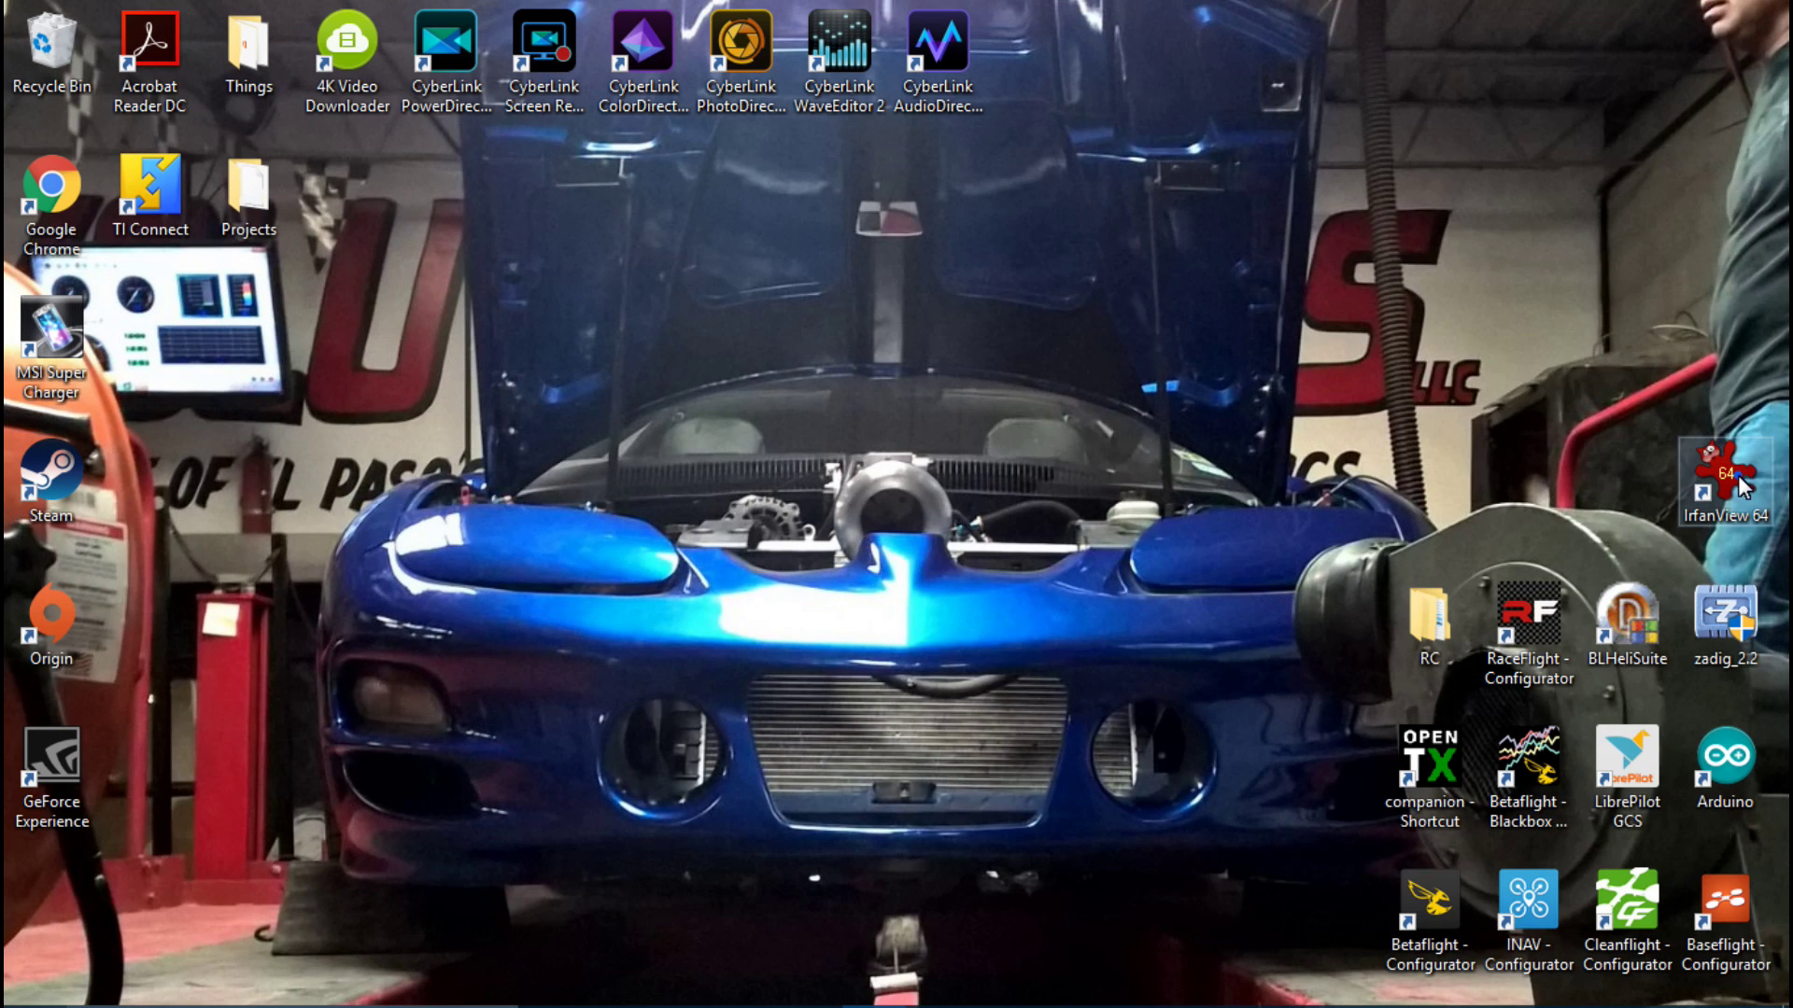
{"action": "double_click", "coordinate": [1739, 475]}
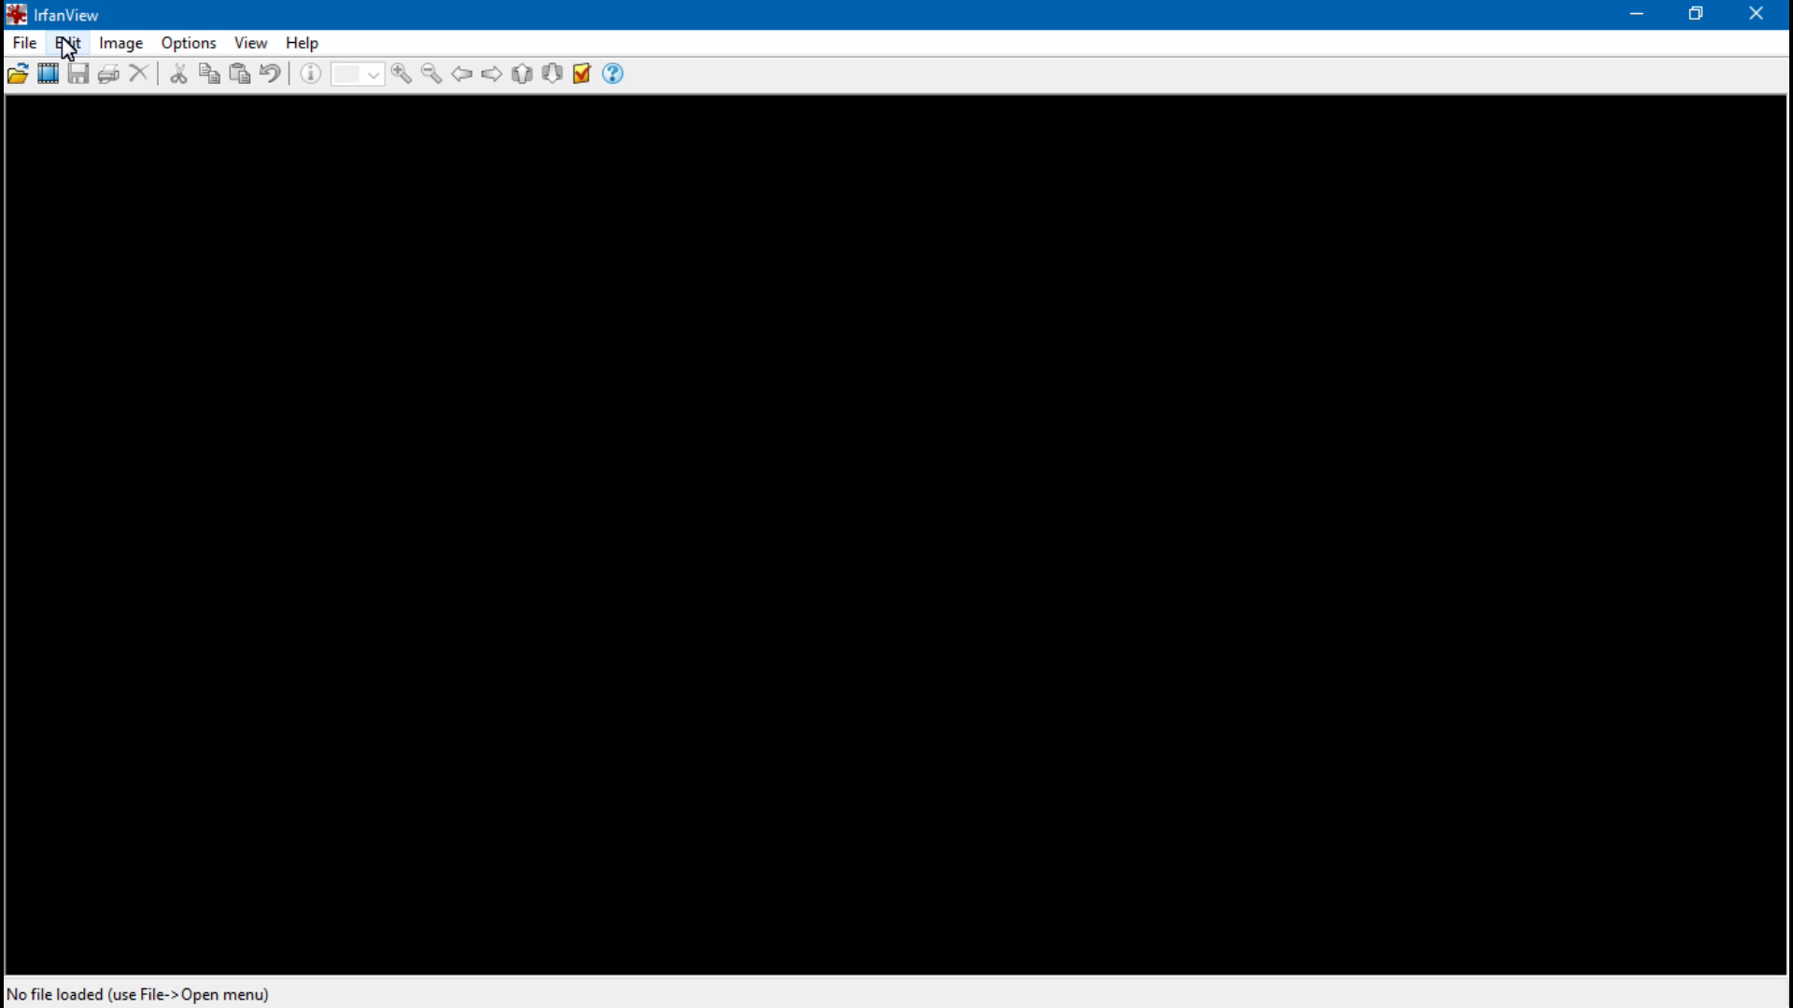
{"action": "left_click", "coordinate": [25, 44]}
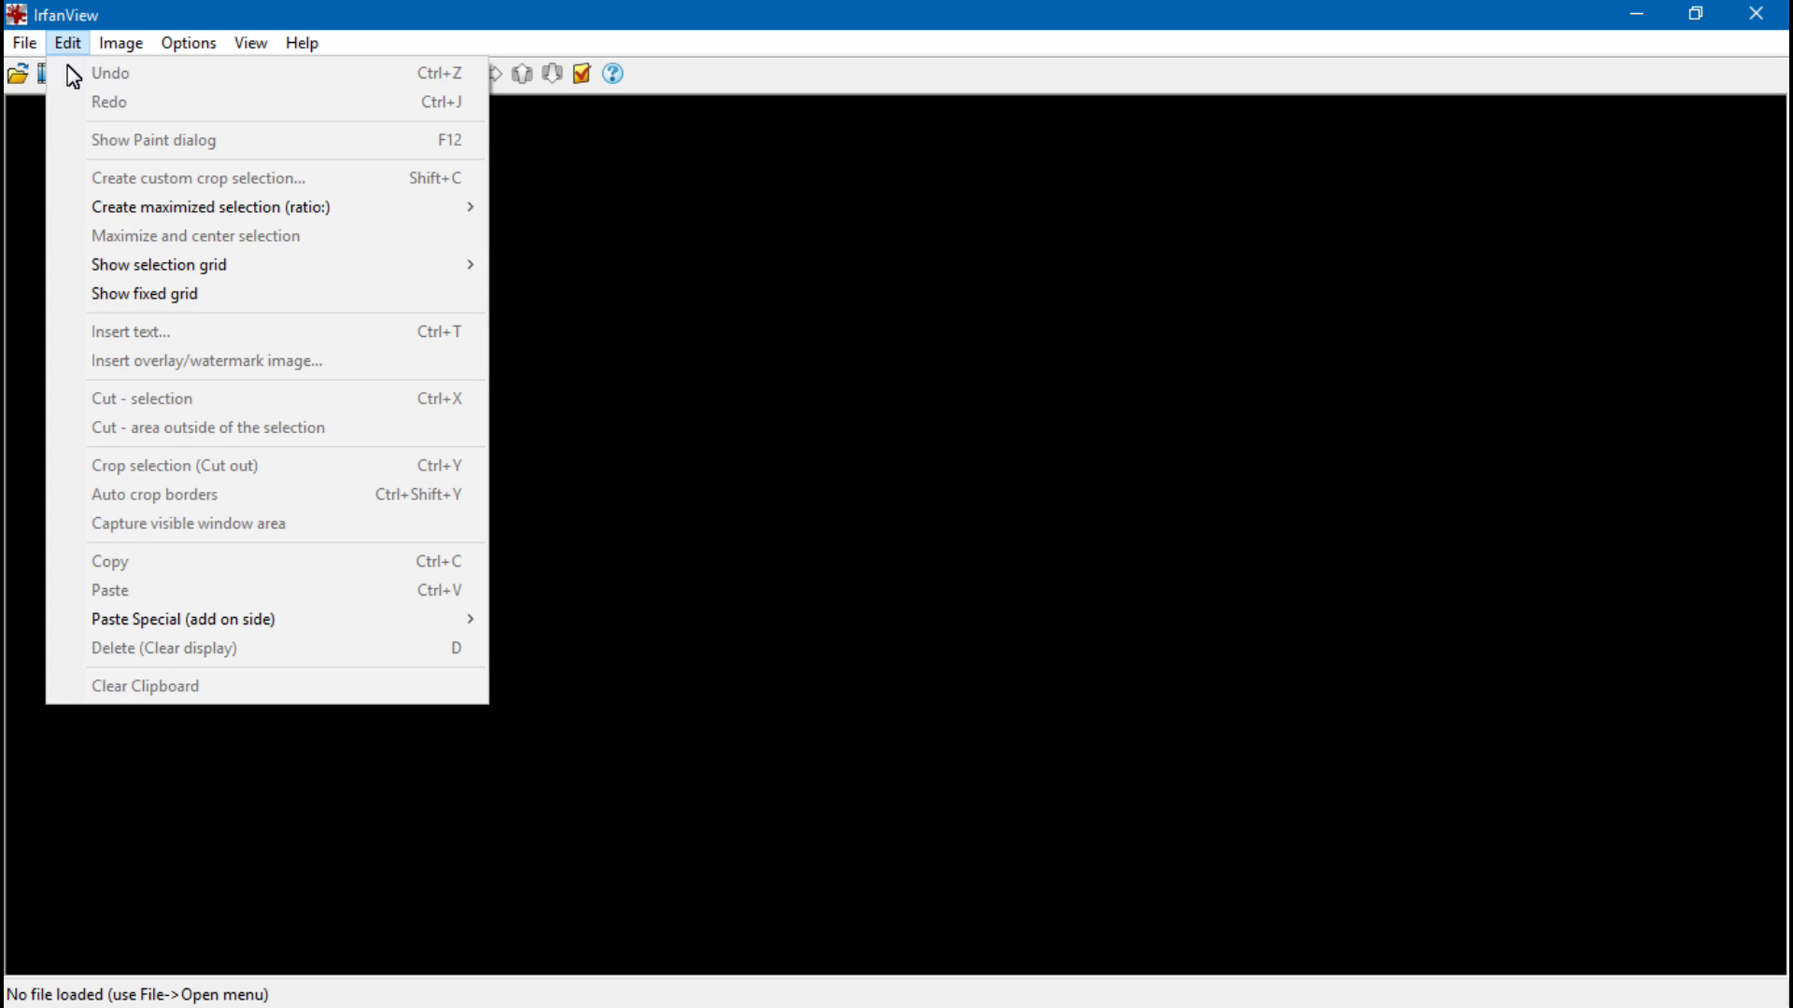
{"action": "left_click", "coordinate": [105, 84]}
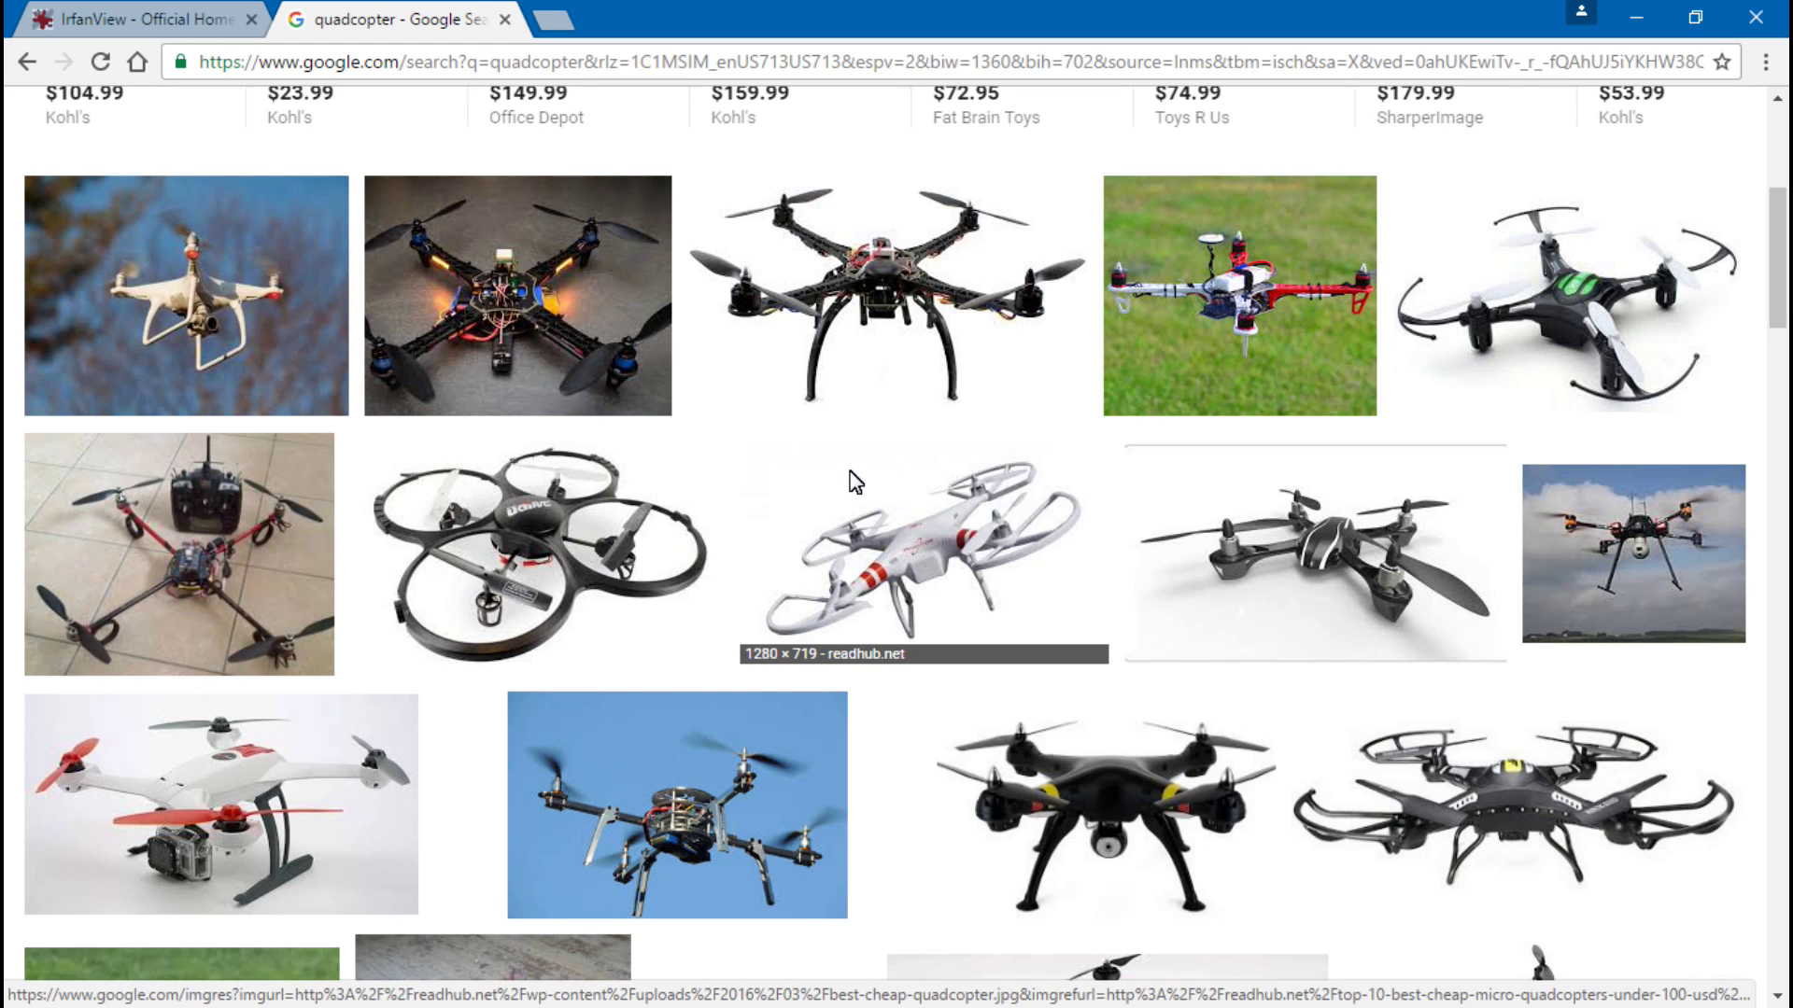
Step: Enlarge the black UDI U818A quadcopter picture in the Google image results and save it to the computer
{"action": "left_click", "coordinate": [506, 524]}
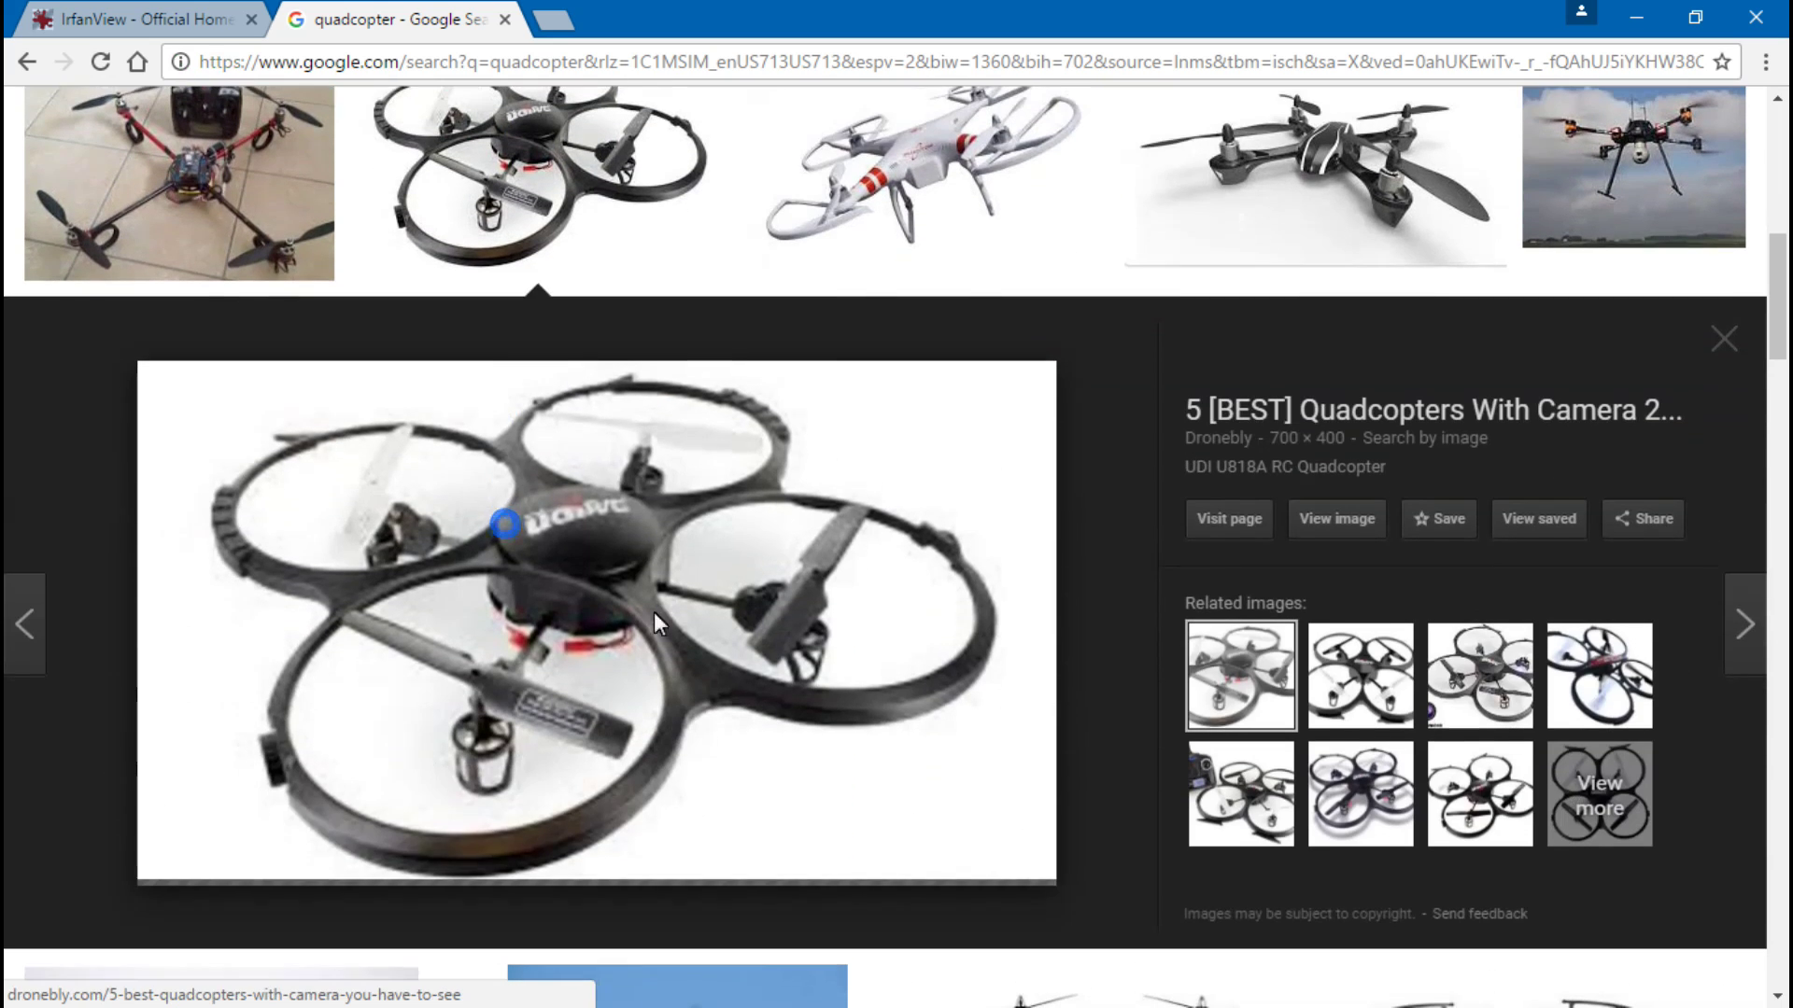
{"action": "right_click", "coordinate": [458, 670]}
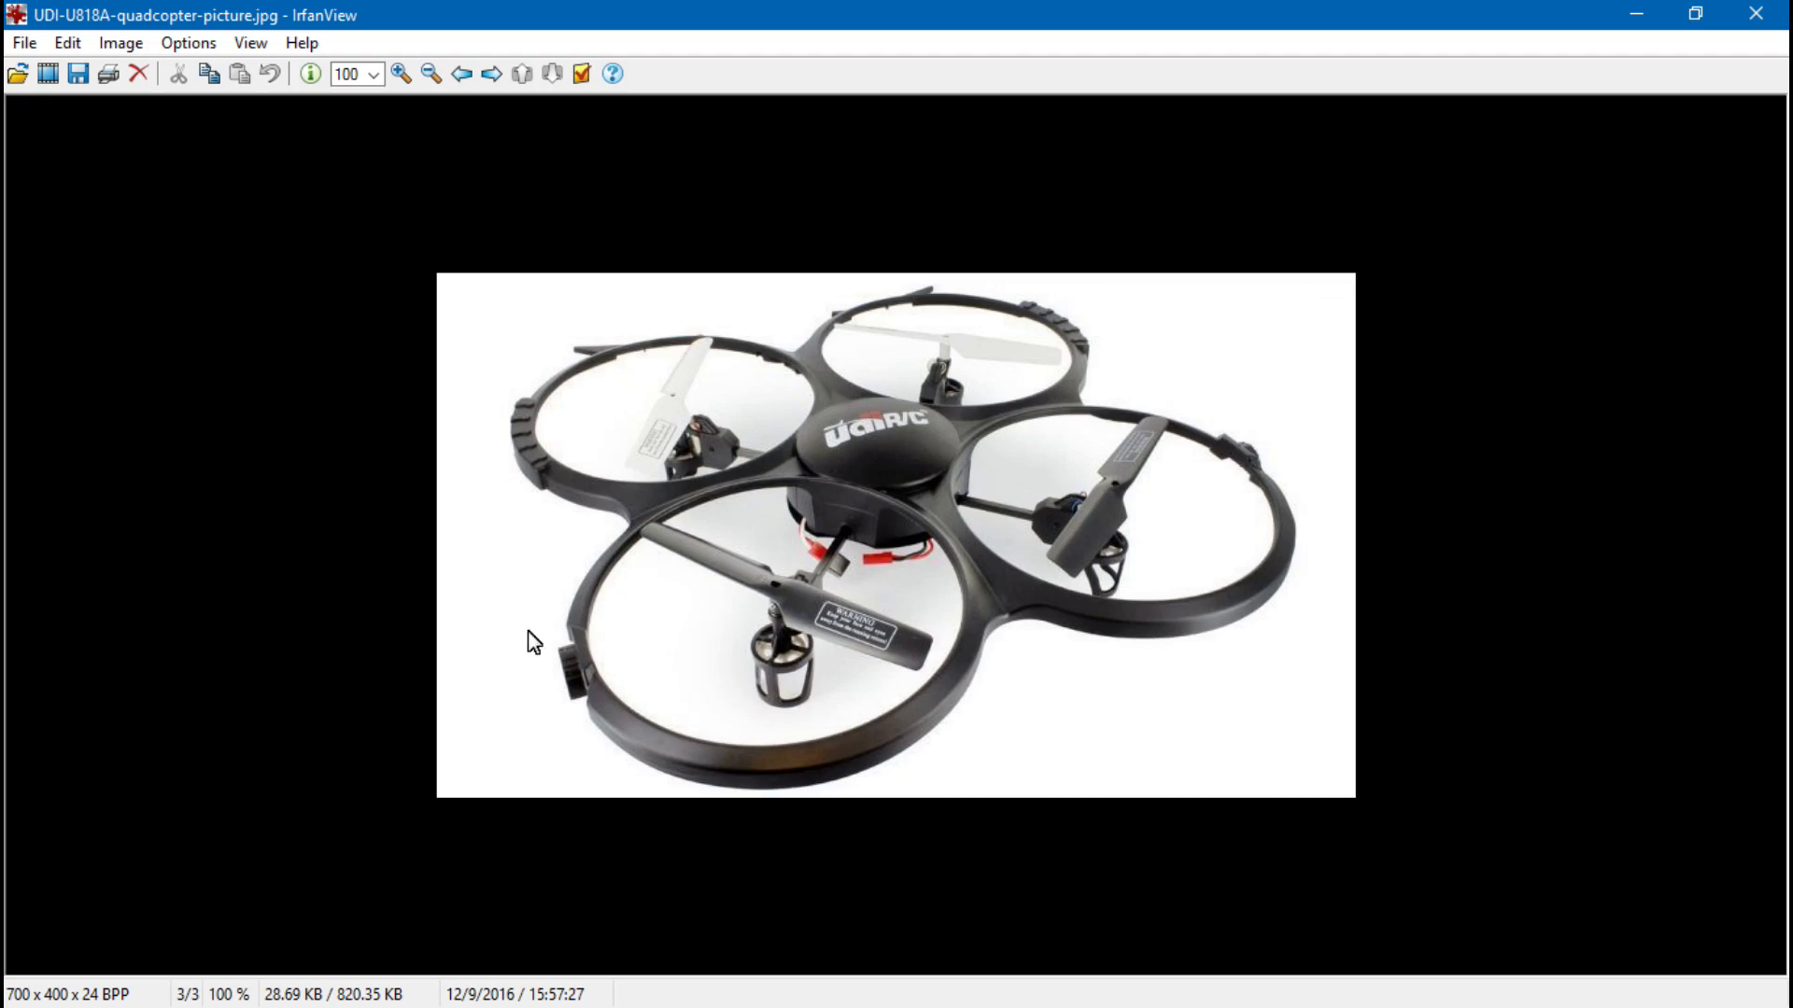
Step: Resize the quadcopter picture to 64 × 32 pixels in IrfanView without preserving the aspect ratio
{"action": "left_click", "coordinate": [126, 43]}
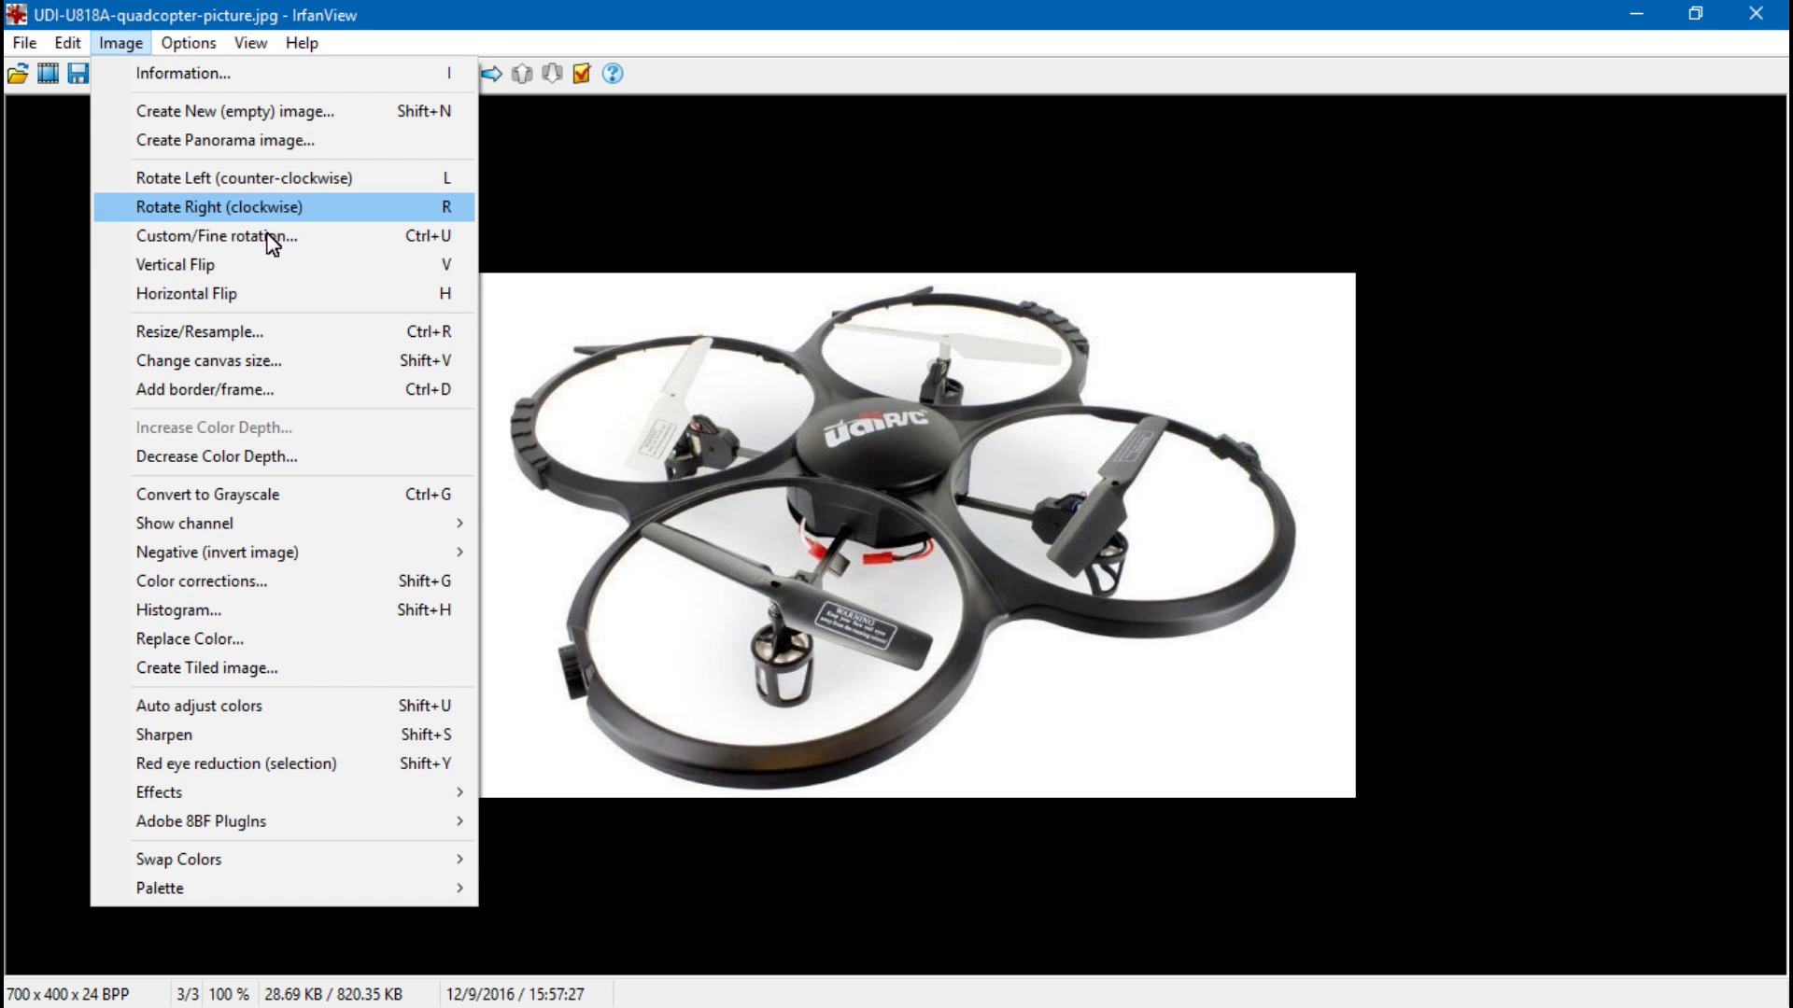
{"action": "left_click", "coordinate": [217, 333]}
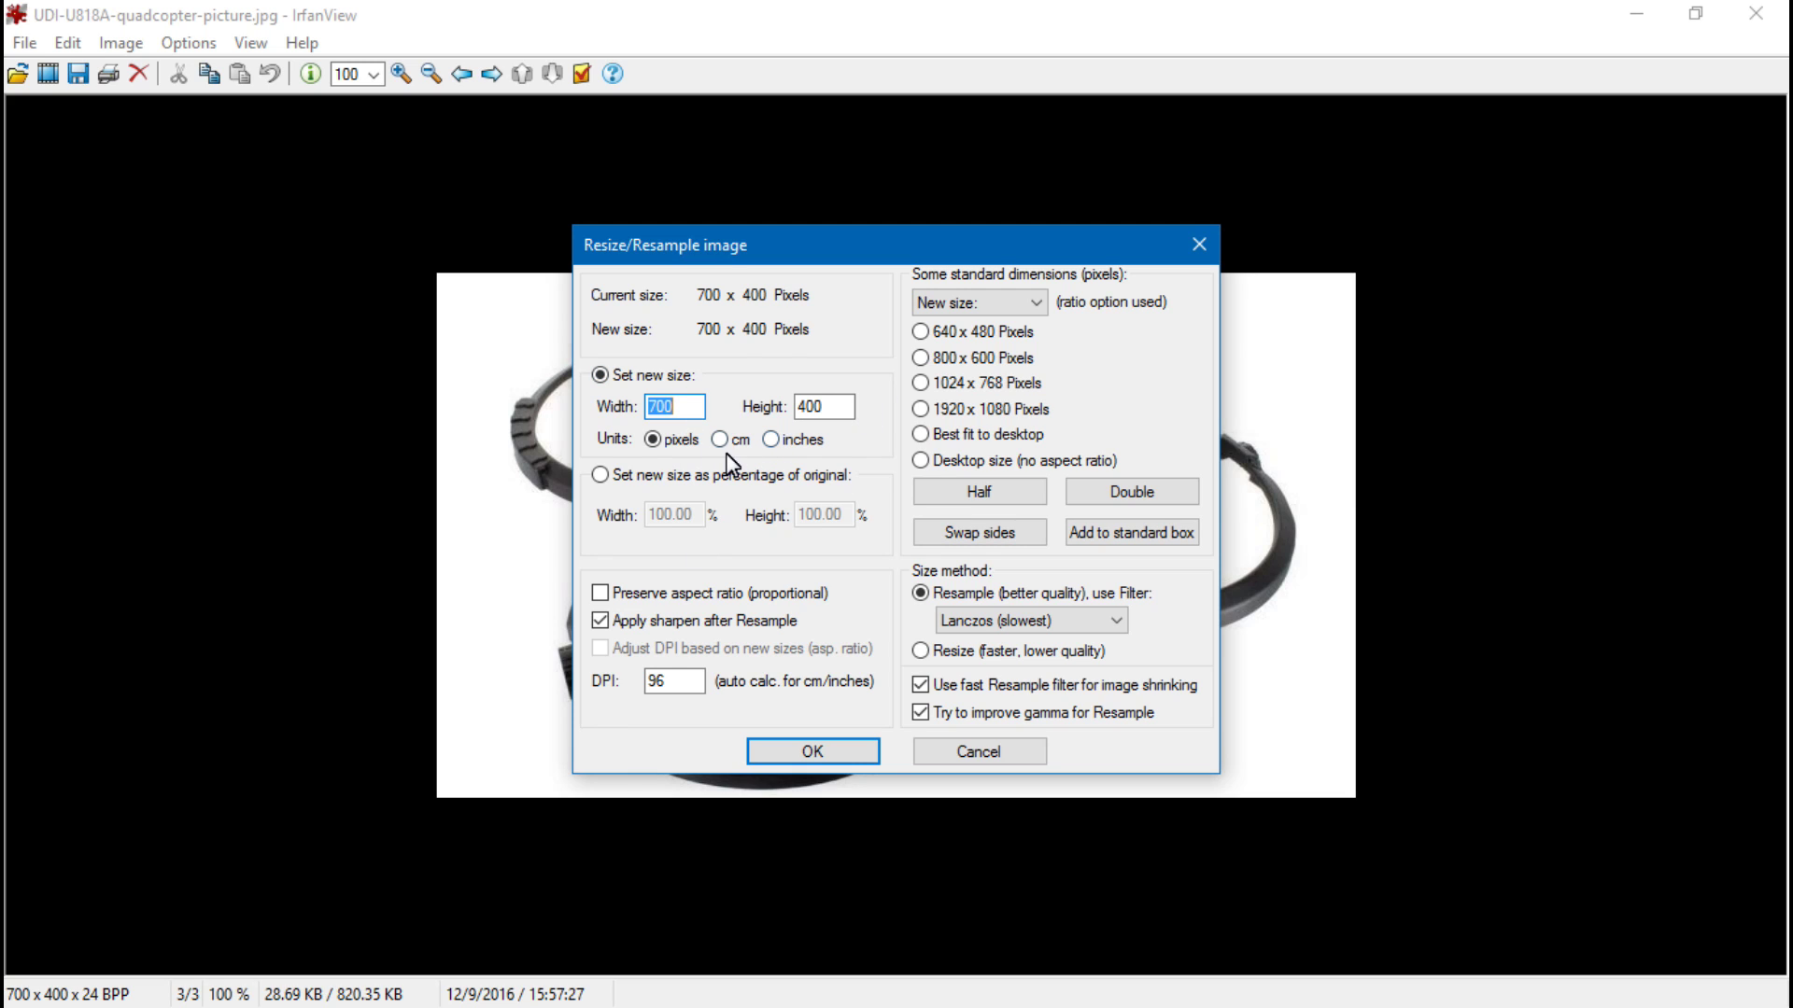
{"action": "type", "text": "64"}
{"action": "key", "text": "Tab"}
{"action": "type", "text": "32"}
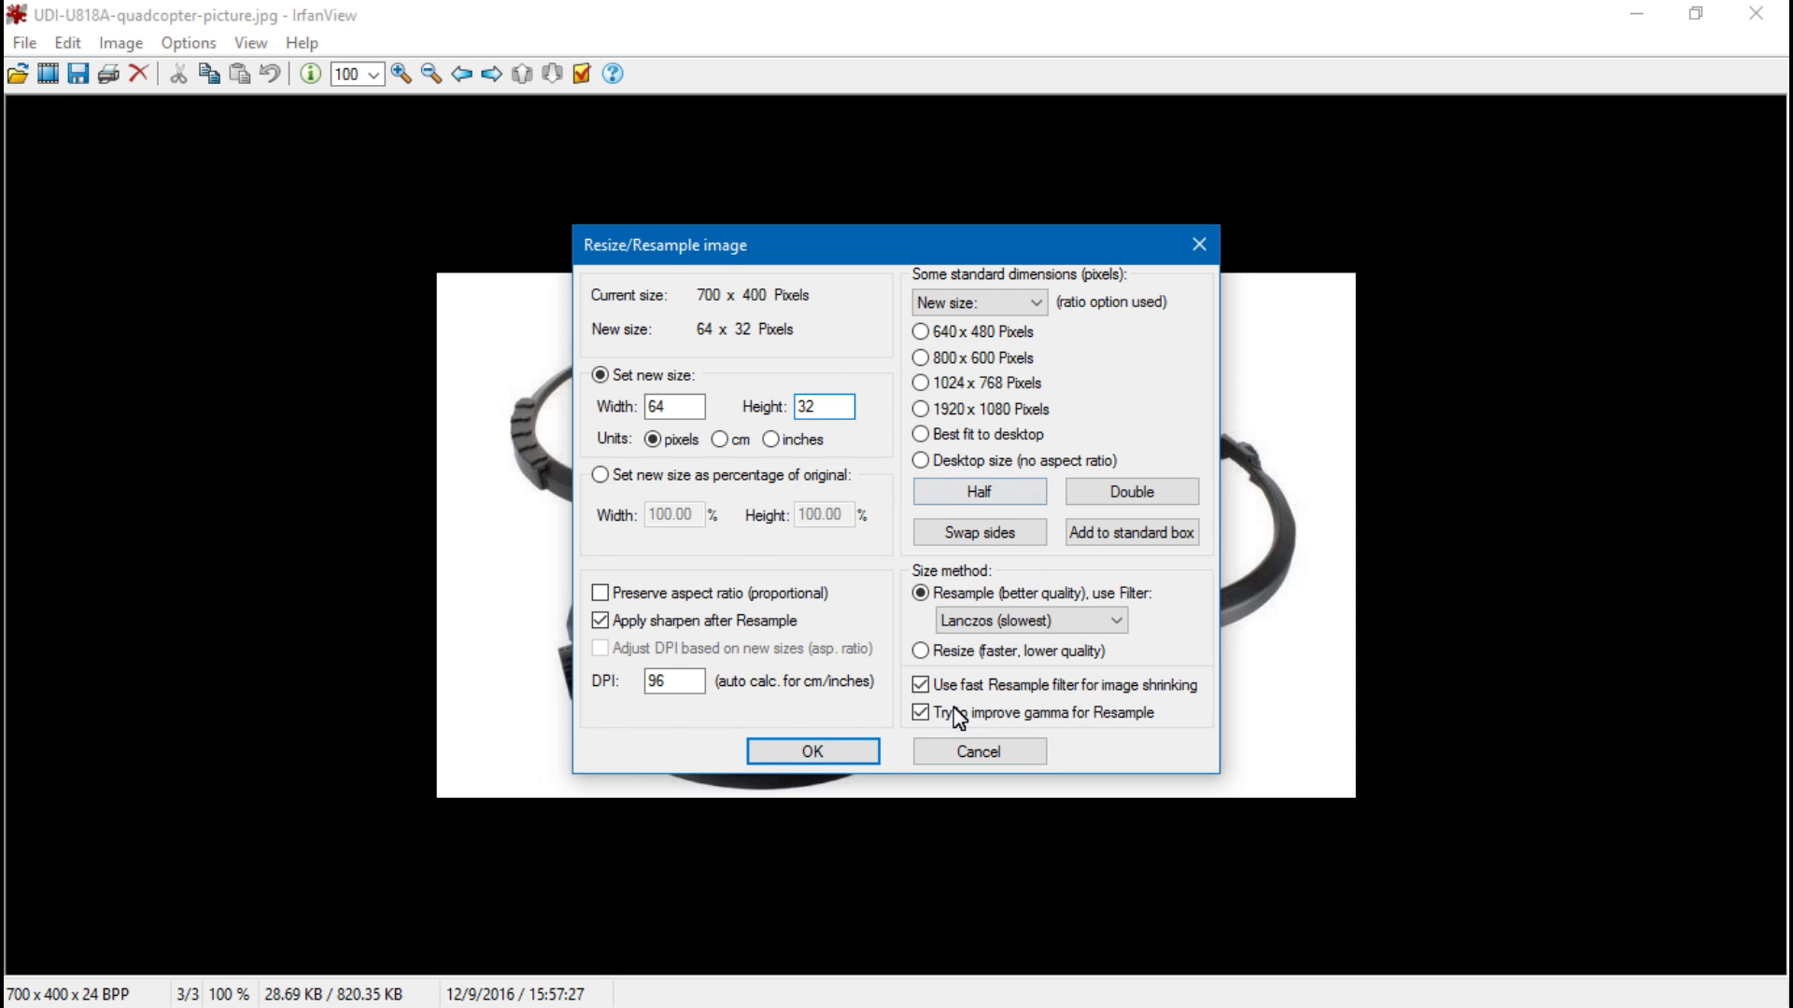
{"action": "left_click", "coordinate": [795, 749]}
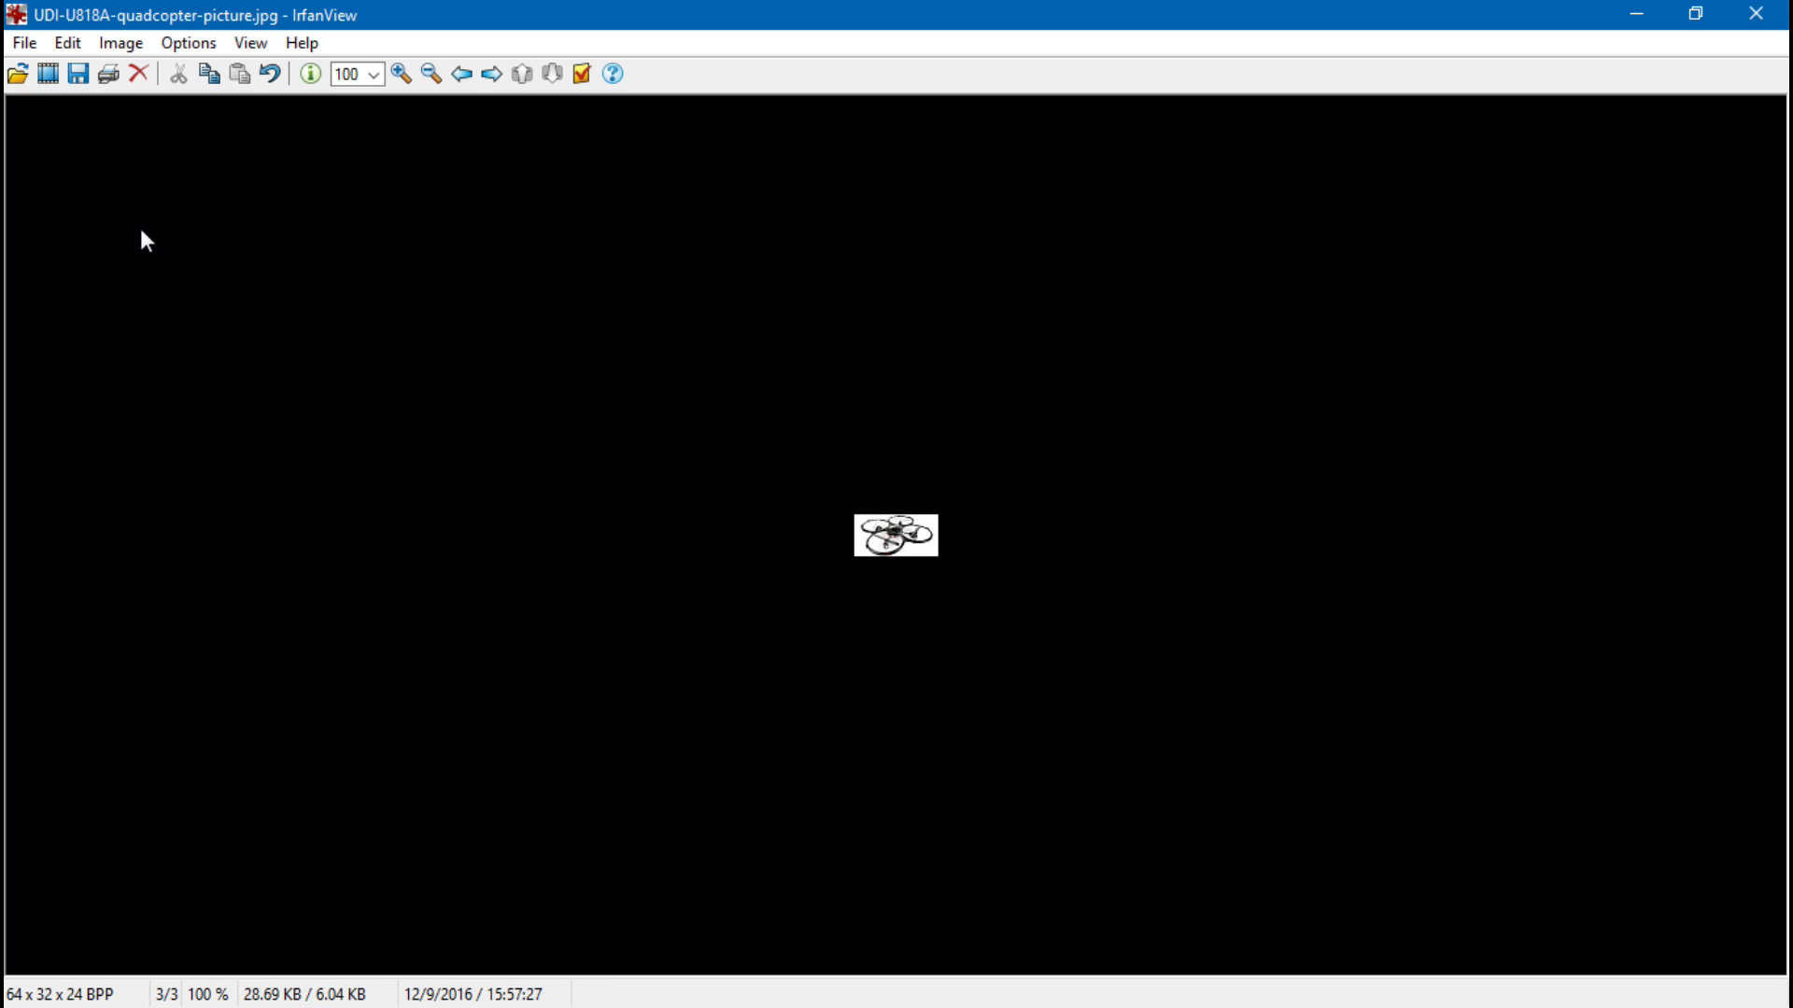
Step: Decrease the color depth to 16 colors with Floyd-Steinberg dithering and convert the picture to grayscale
{"action": "left_click", "coordinate": [123, 43]}
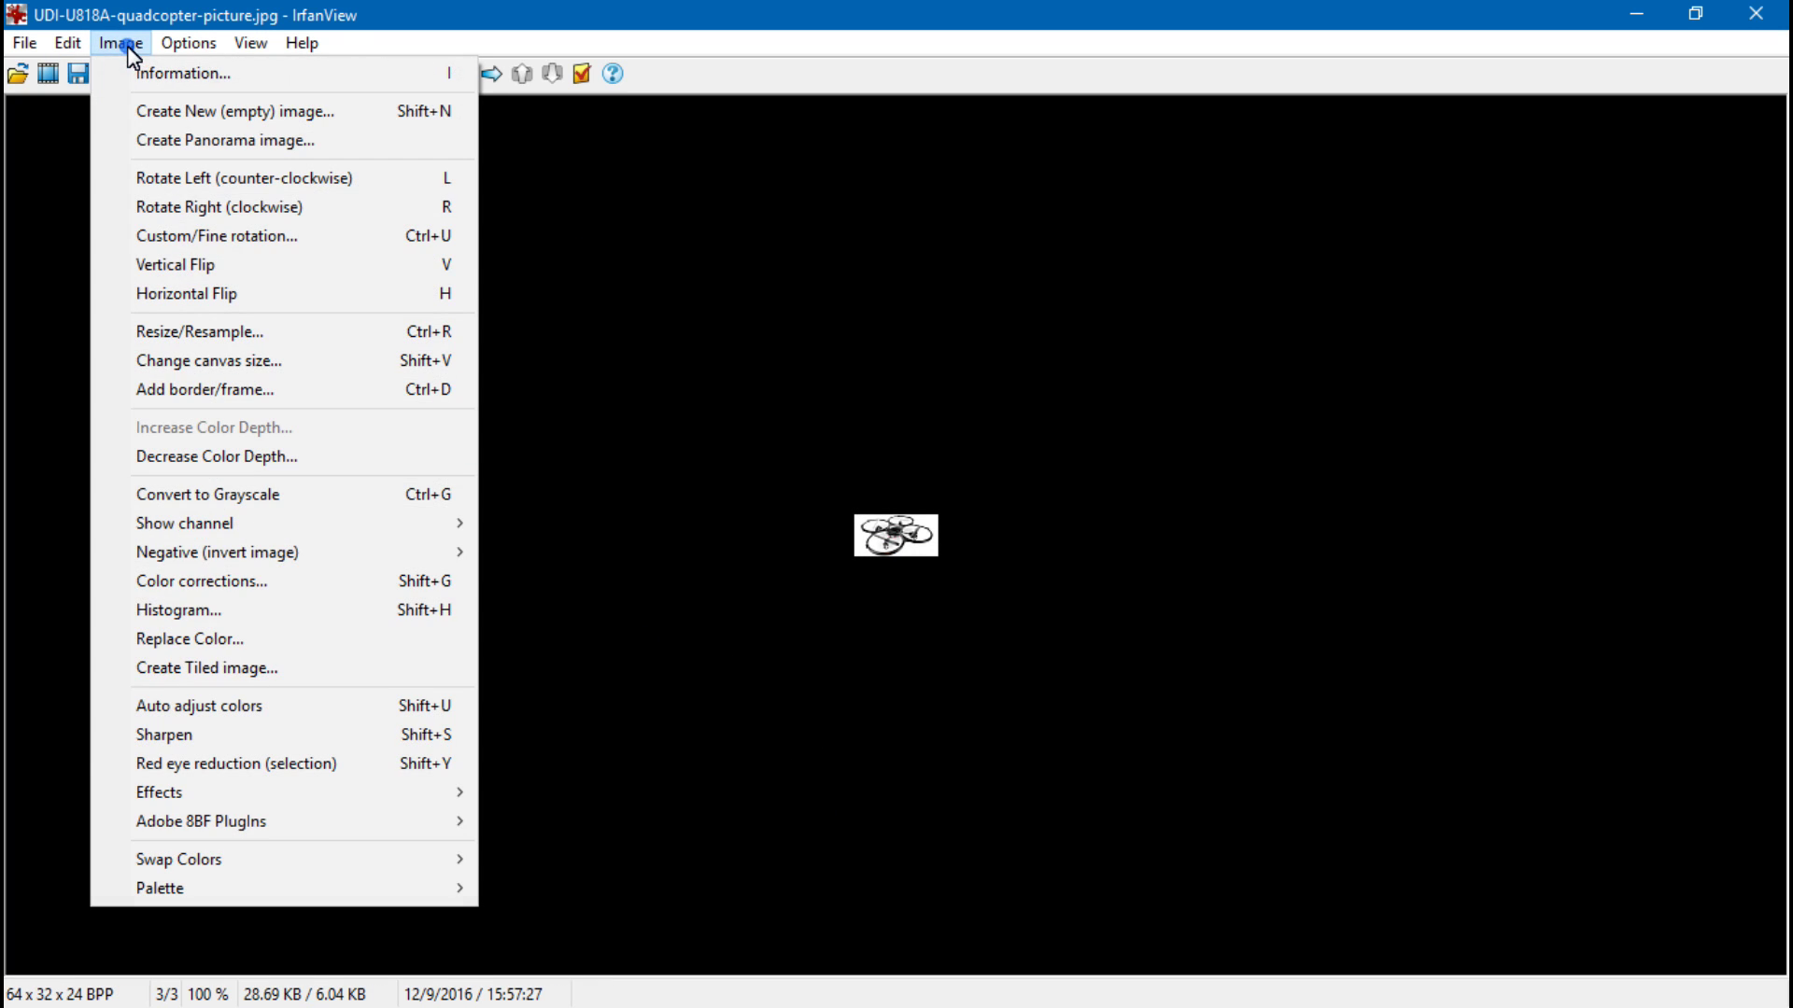
{"action": "left_click", "coordinate": [269, 457]}
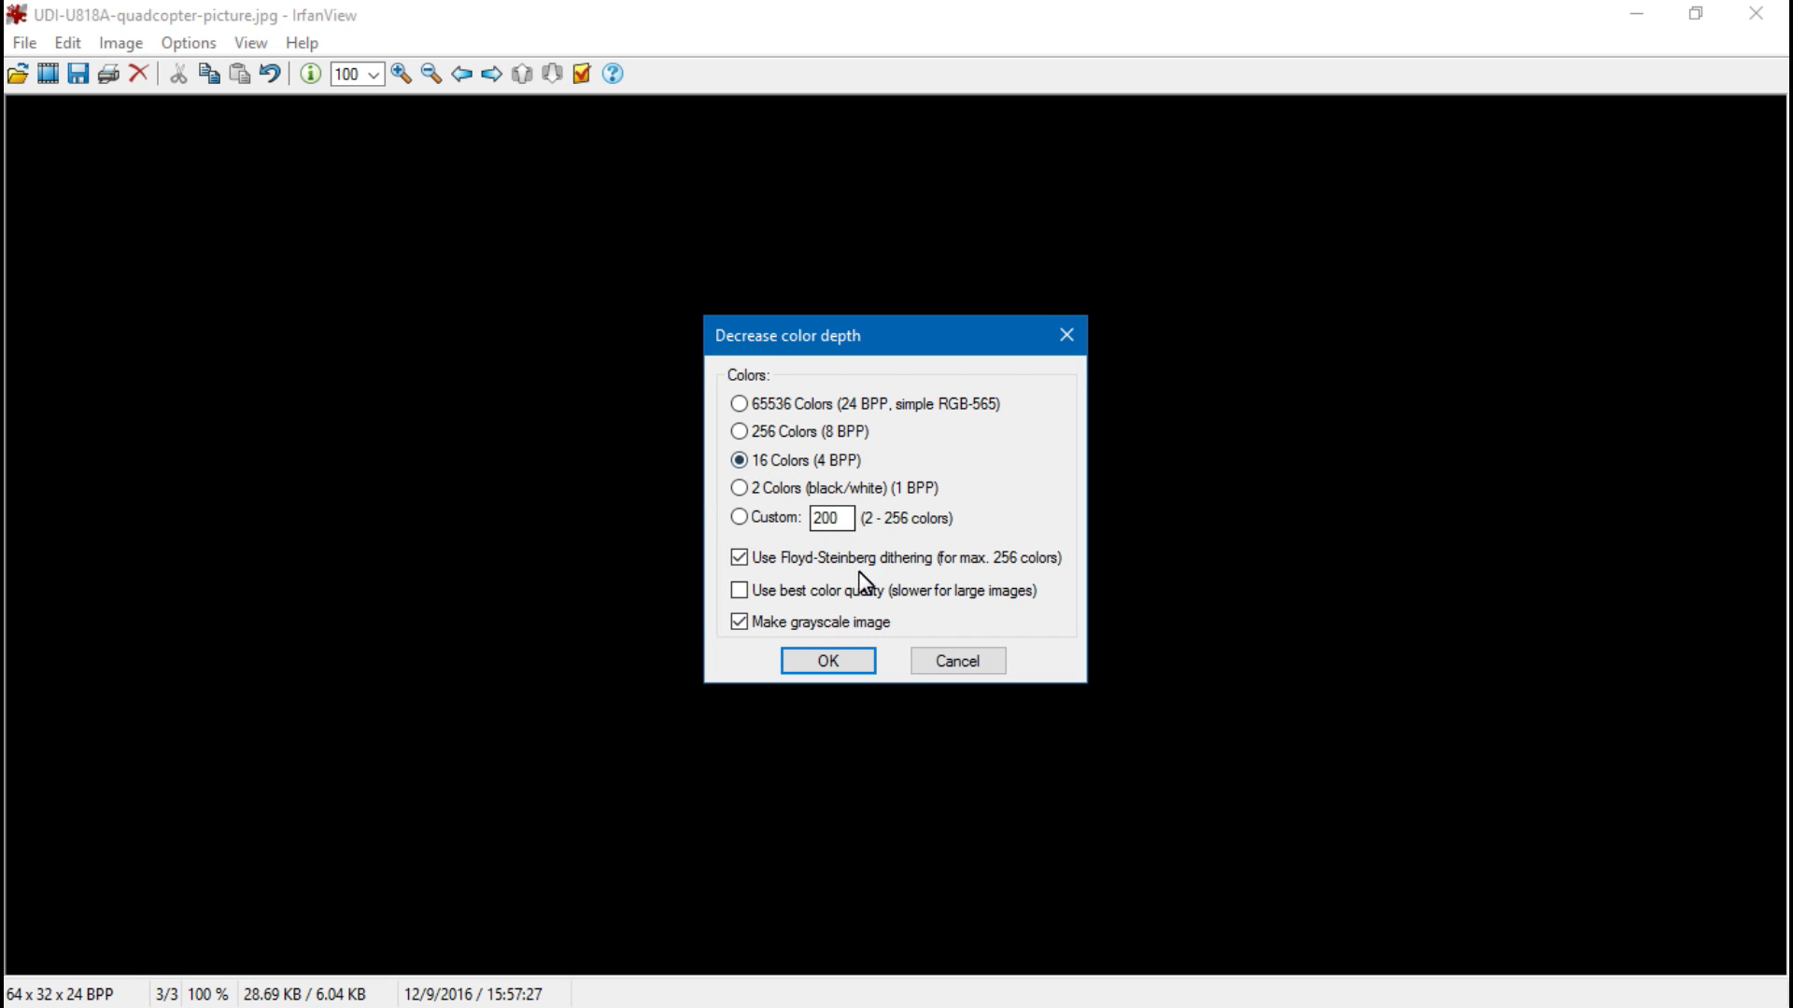
{"action": "left_click", "coordinate": [809, 659]}
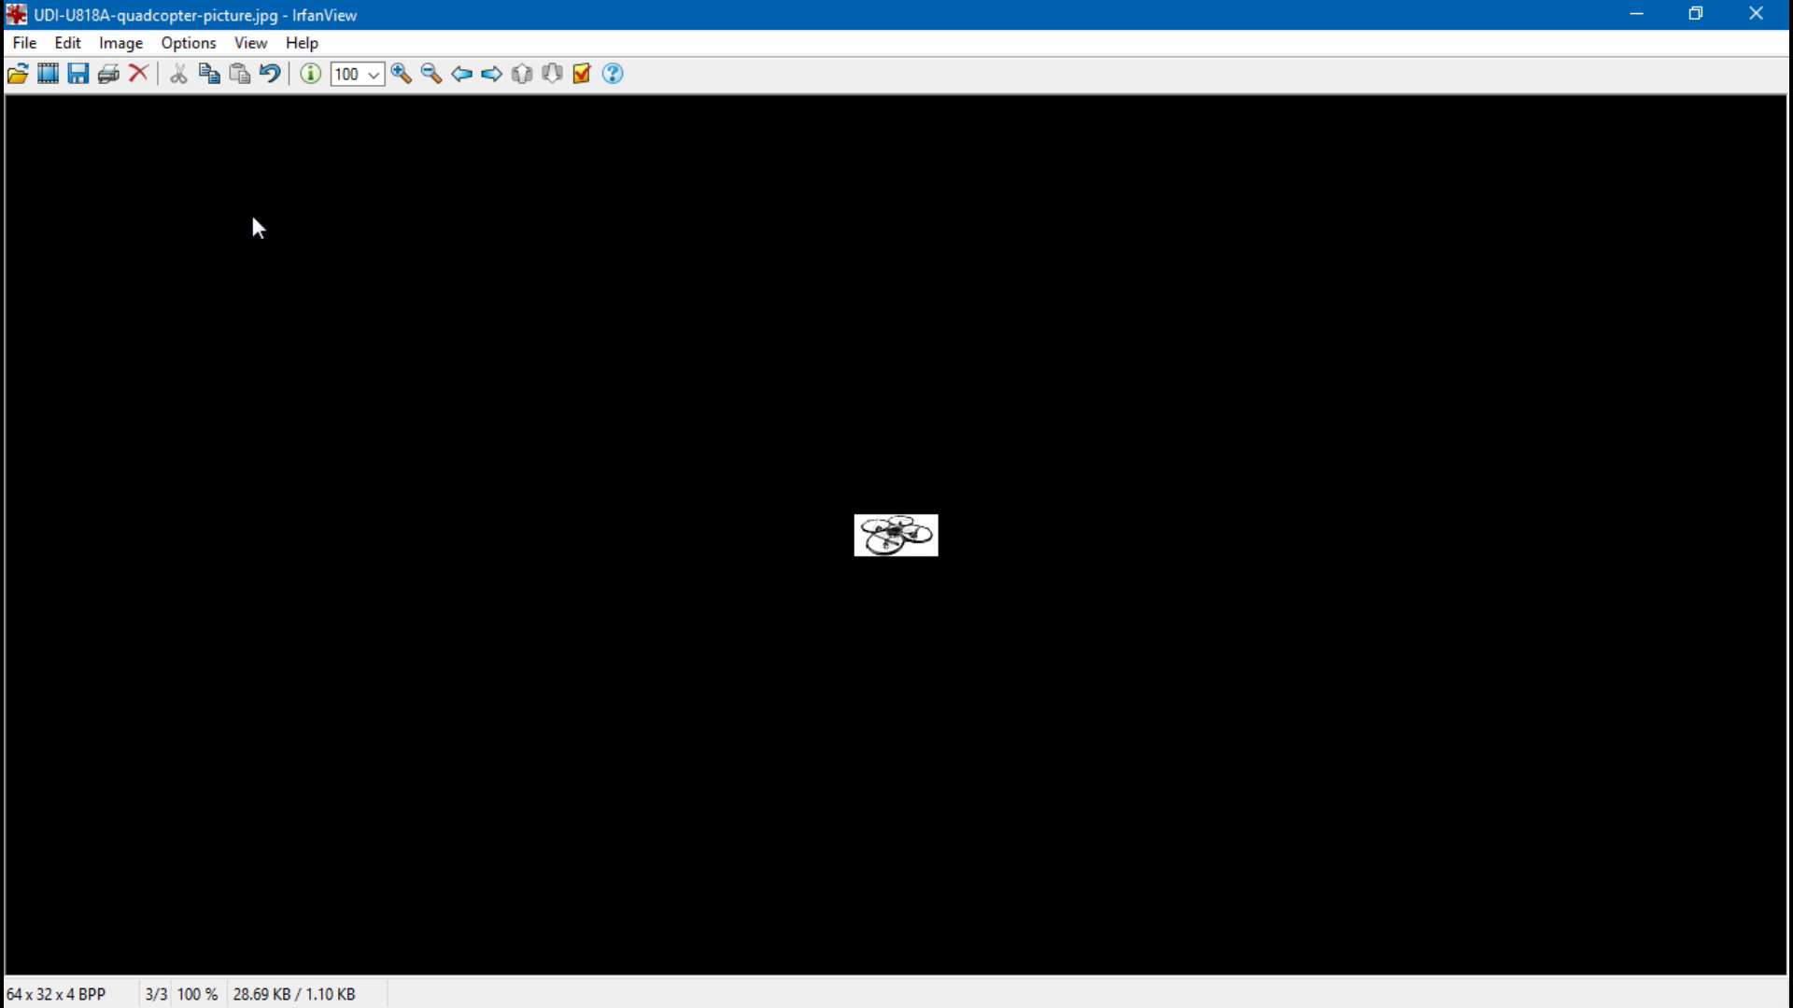
{"action": "left_click", "coordinate": [117, 43]}
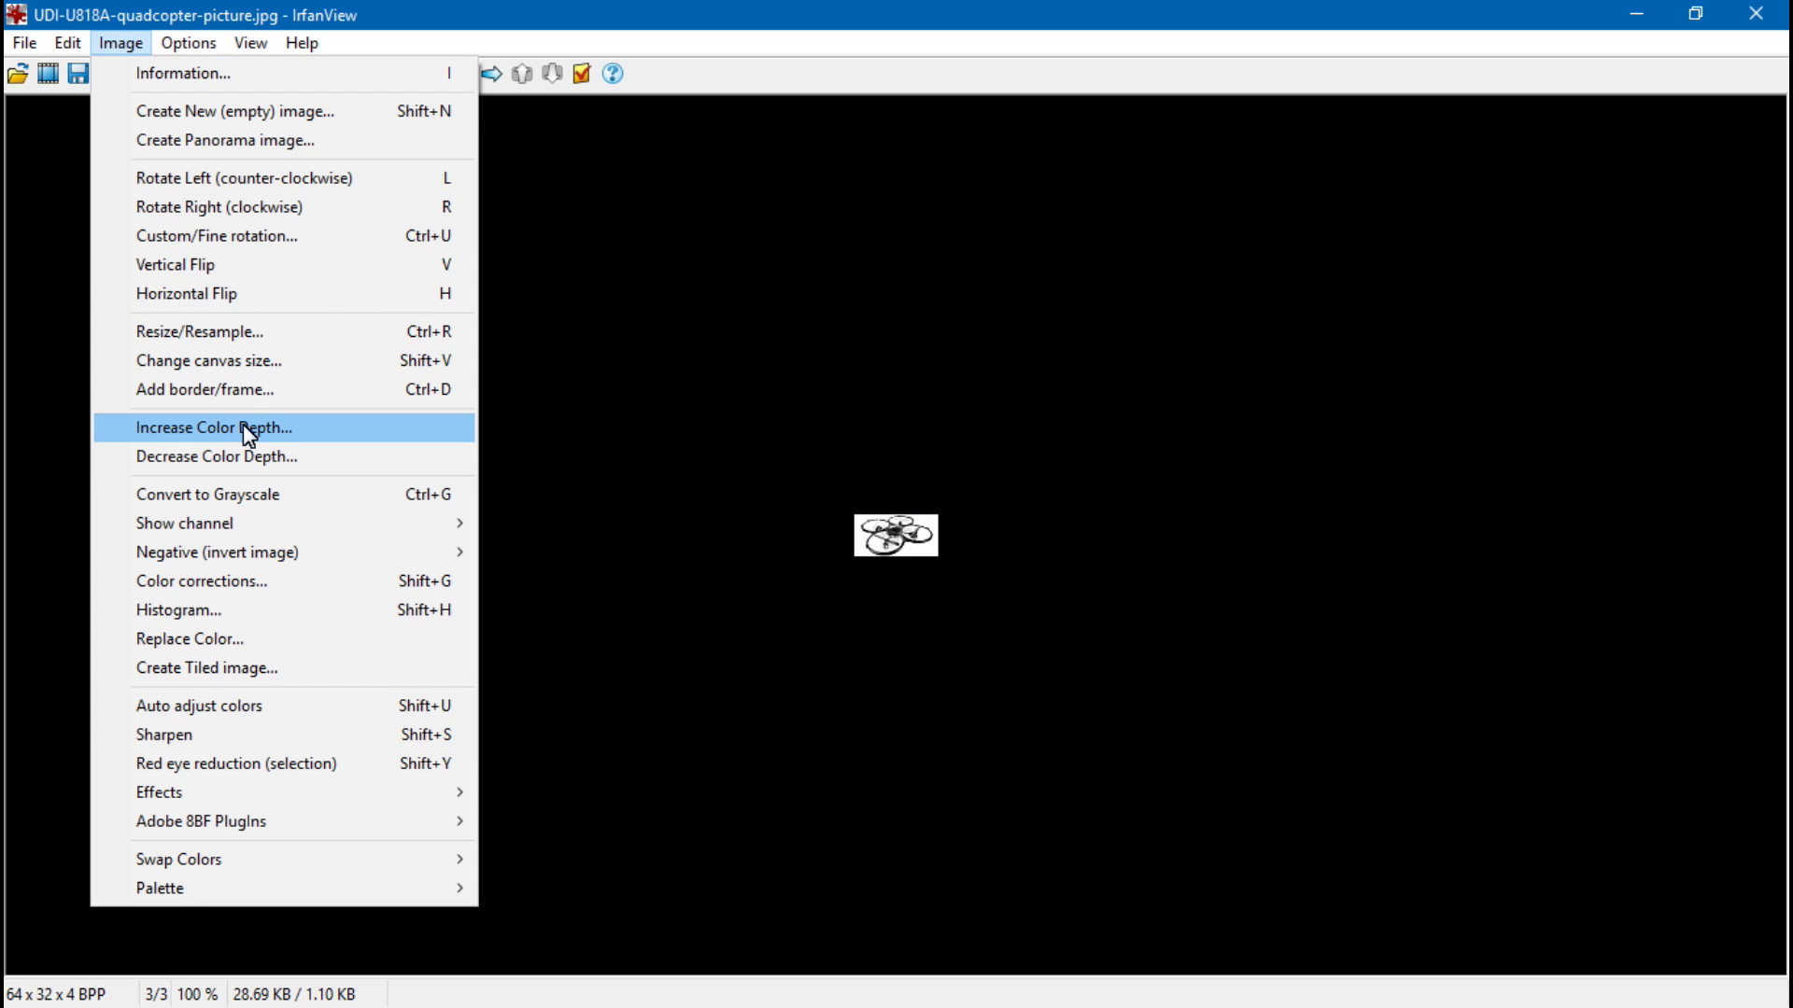
{"action": "left_click", "coordinate": [249, 495]}
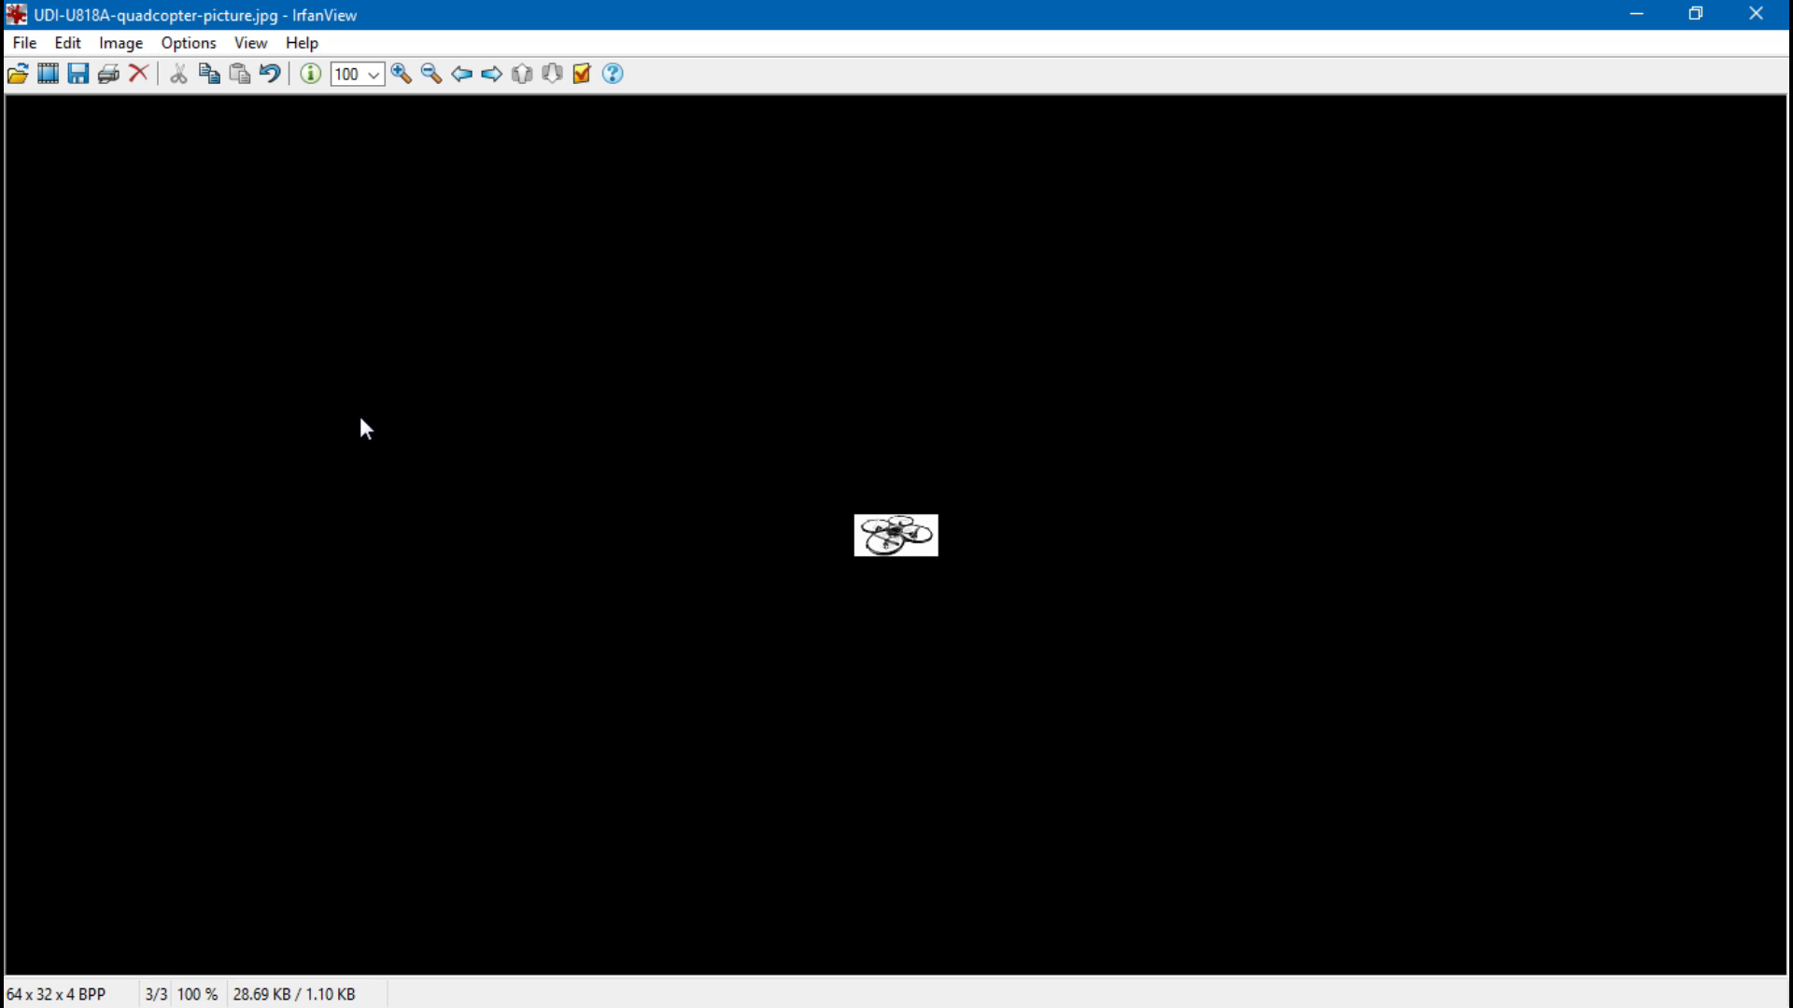
Step: Save the picture as a BMP - Windows Bitmap named PBFsmall in the Pics folder and close IrfanView
{"action": "left_click", "coordinate": [15, 46]}
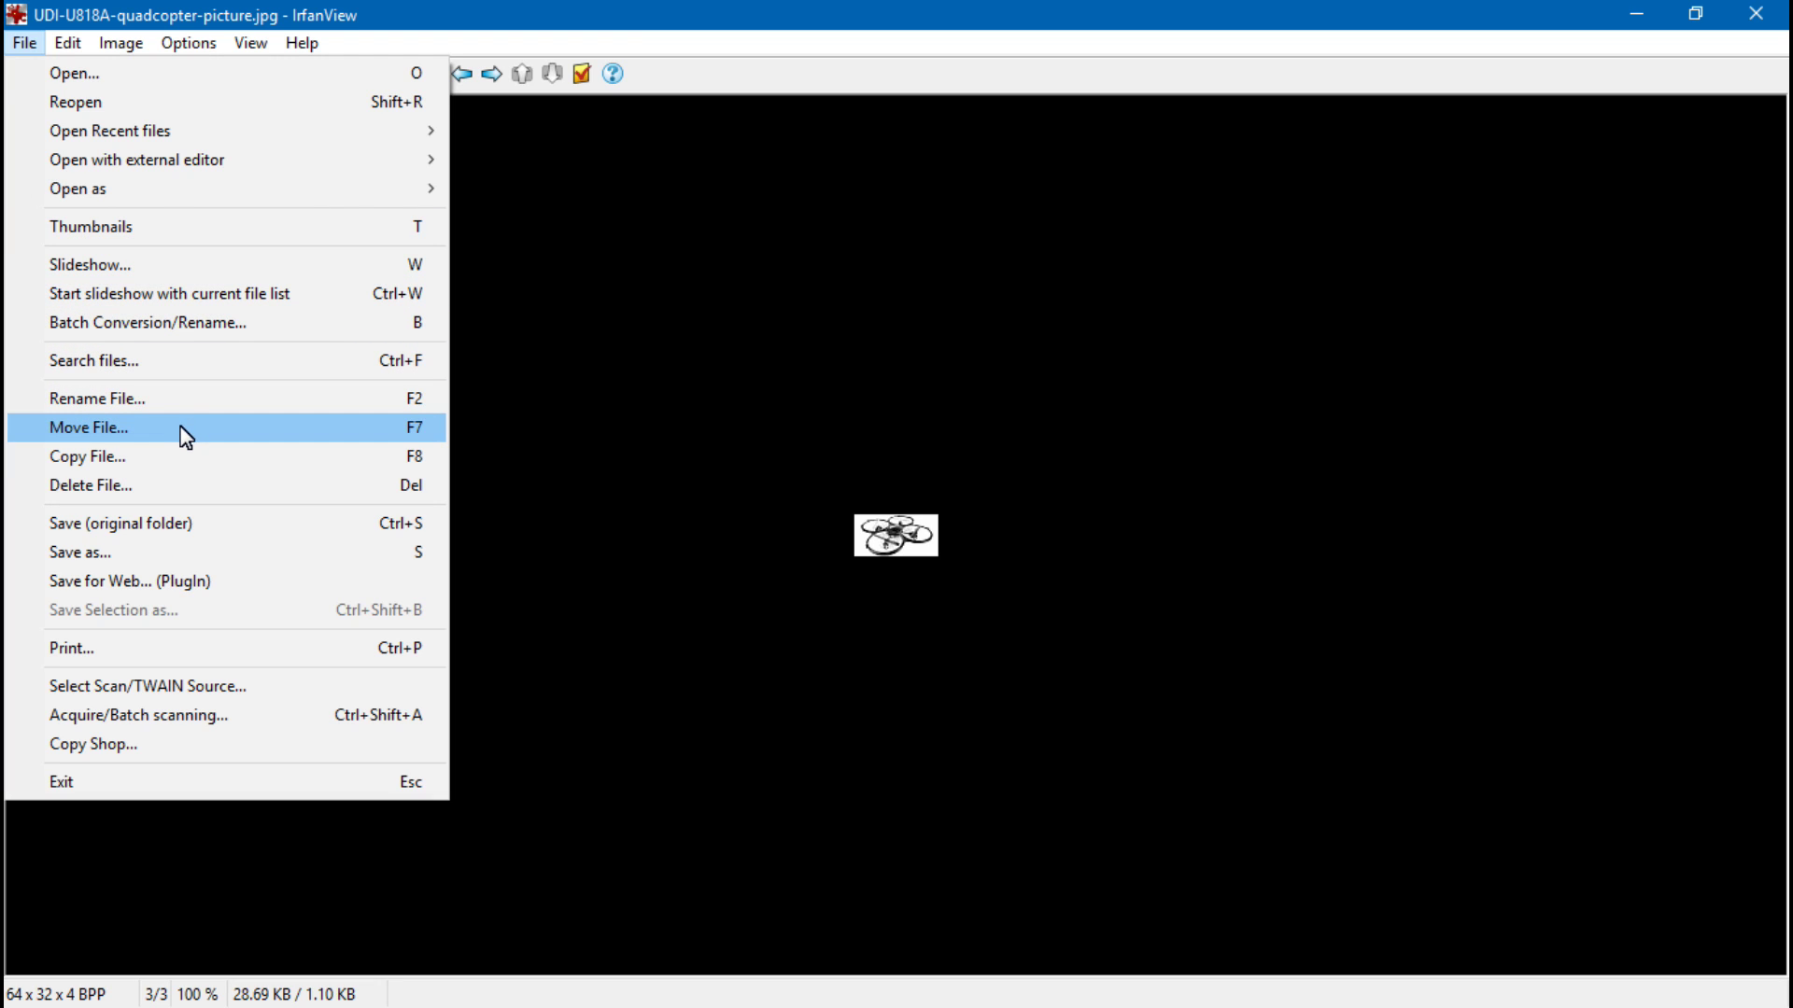
{"action": "left_click", "coordinate": [117, 553]}
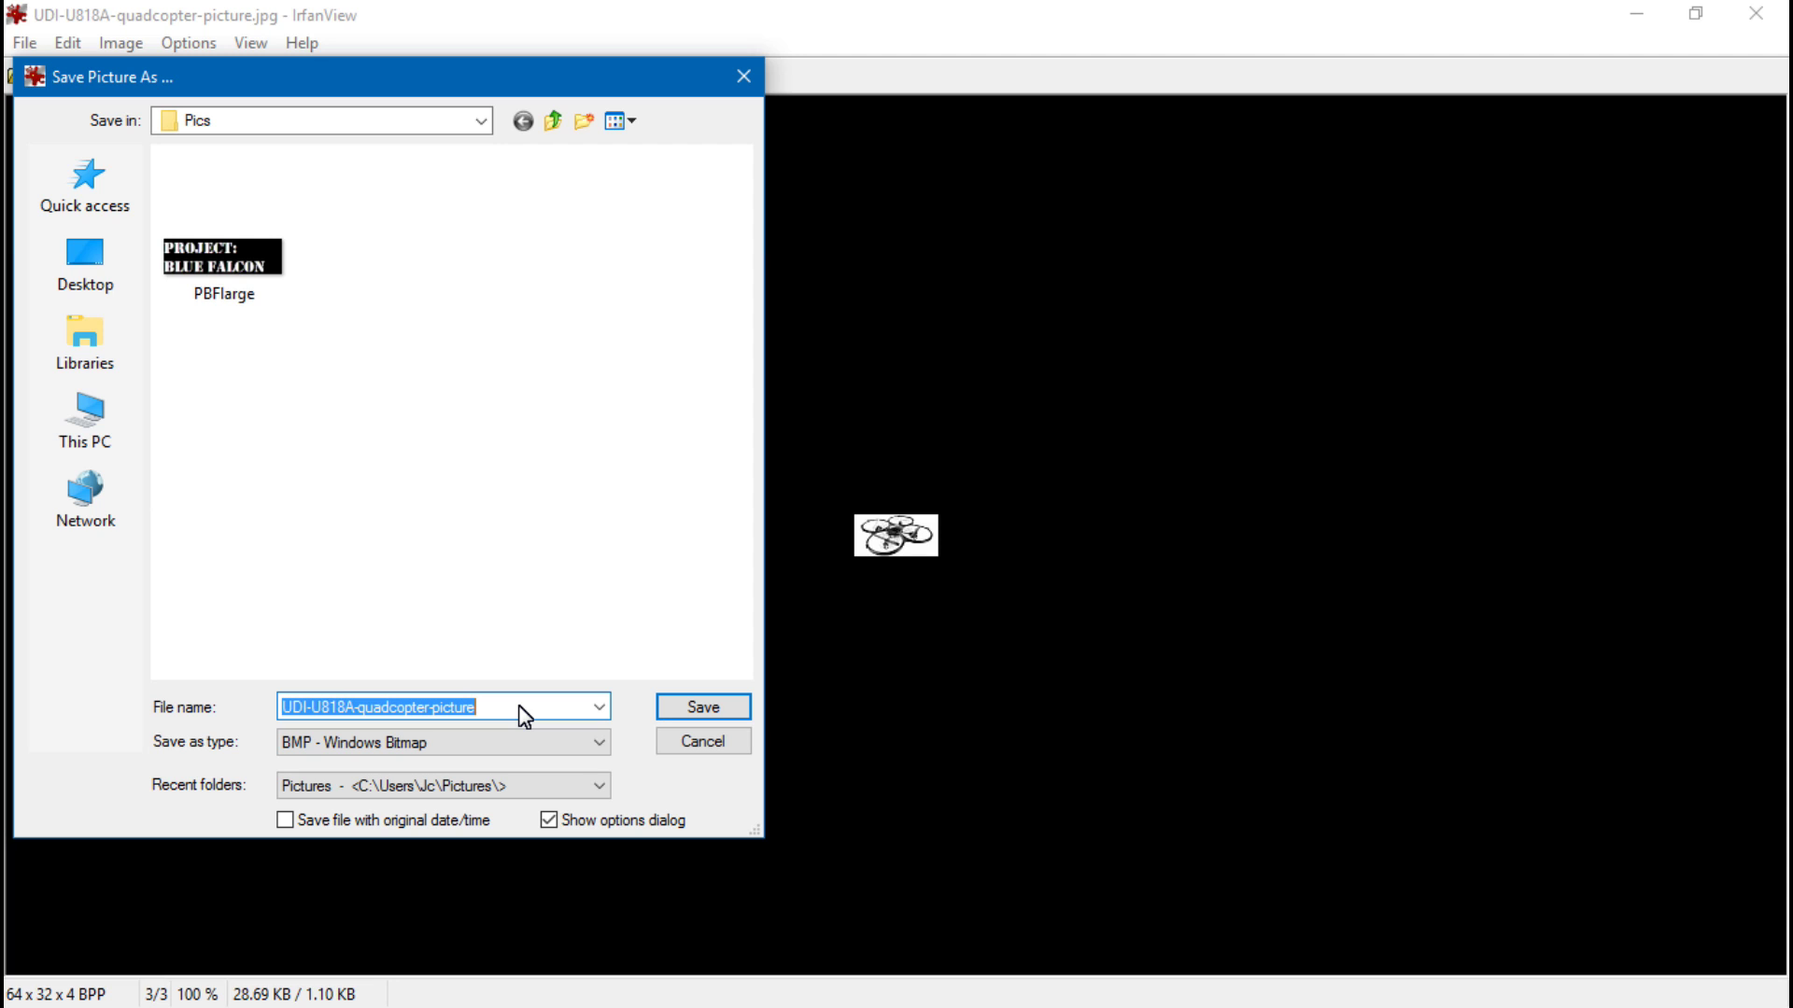
{"action": "type", "text": "PBFsmall"}
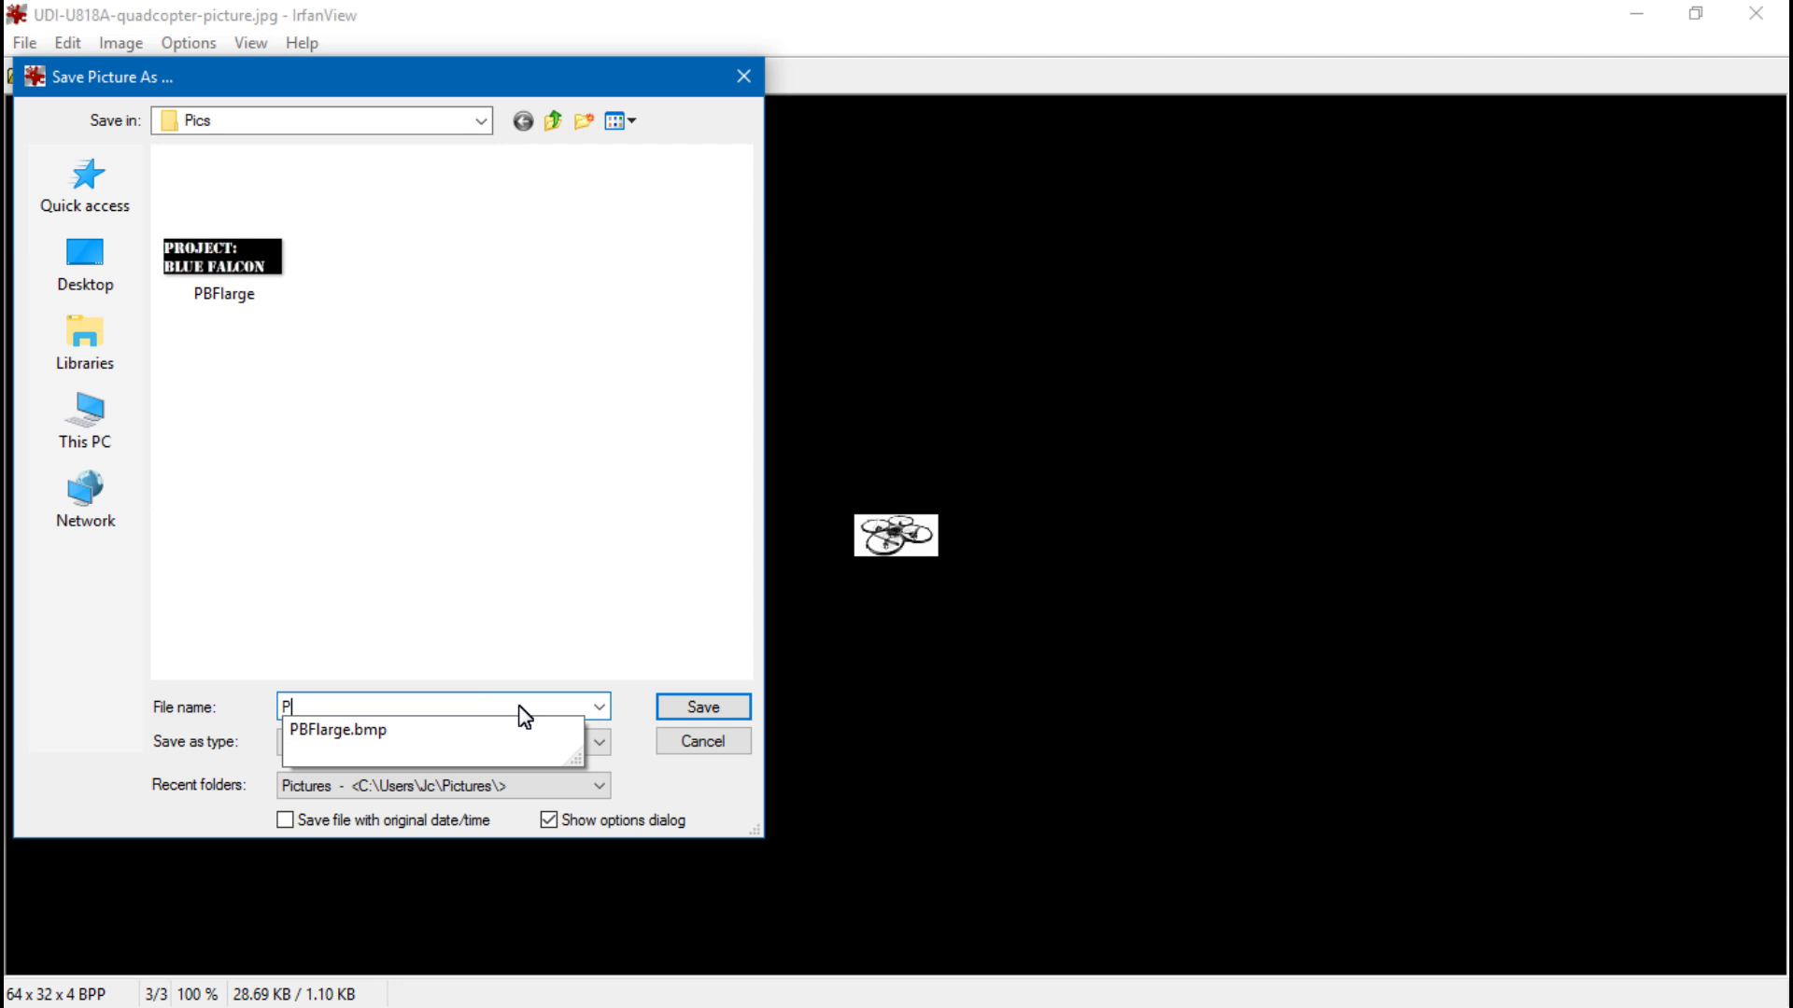
{"action": "left_click", "coordinate": [599, 744]}
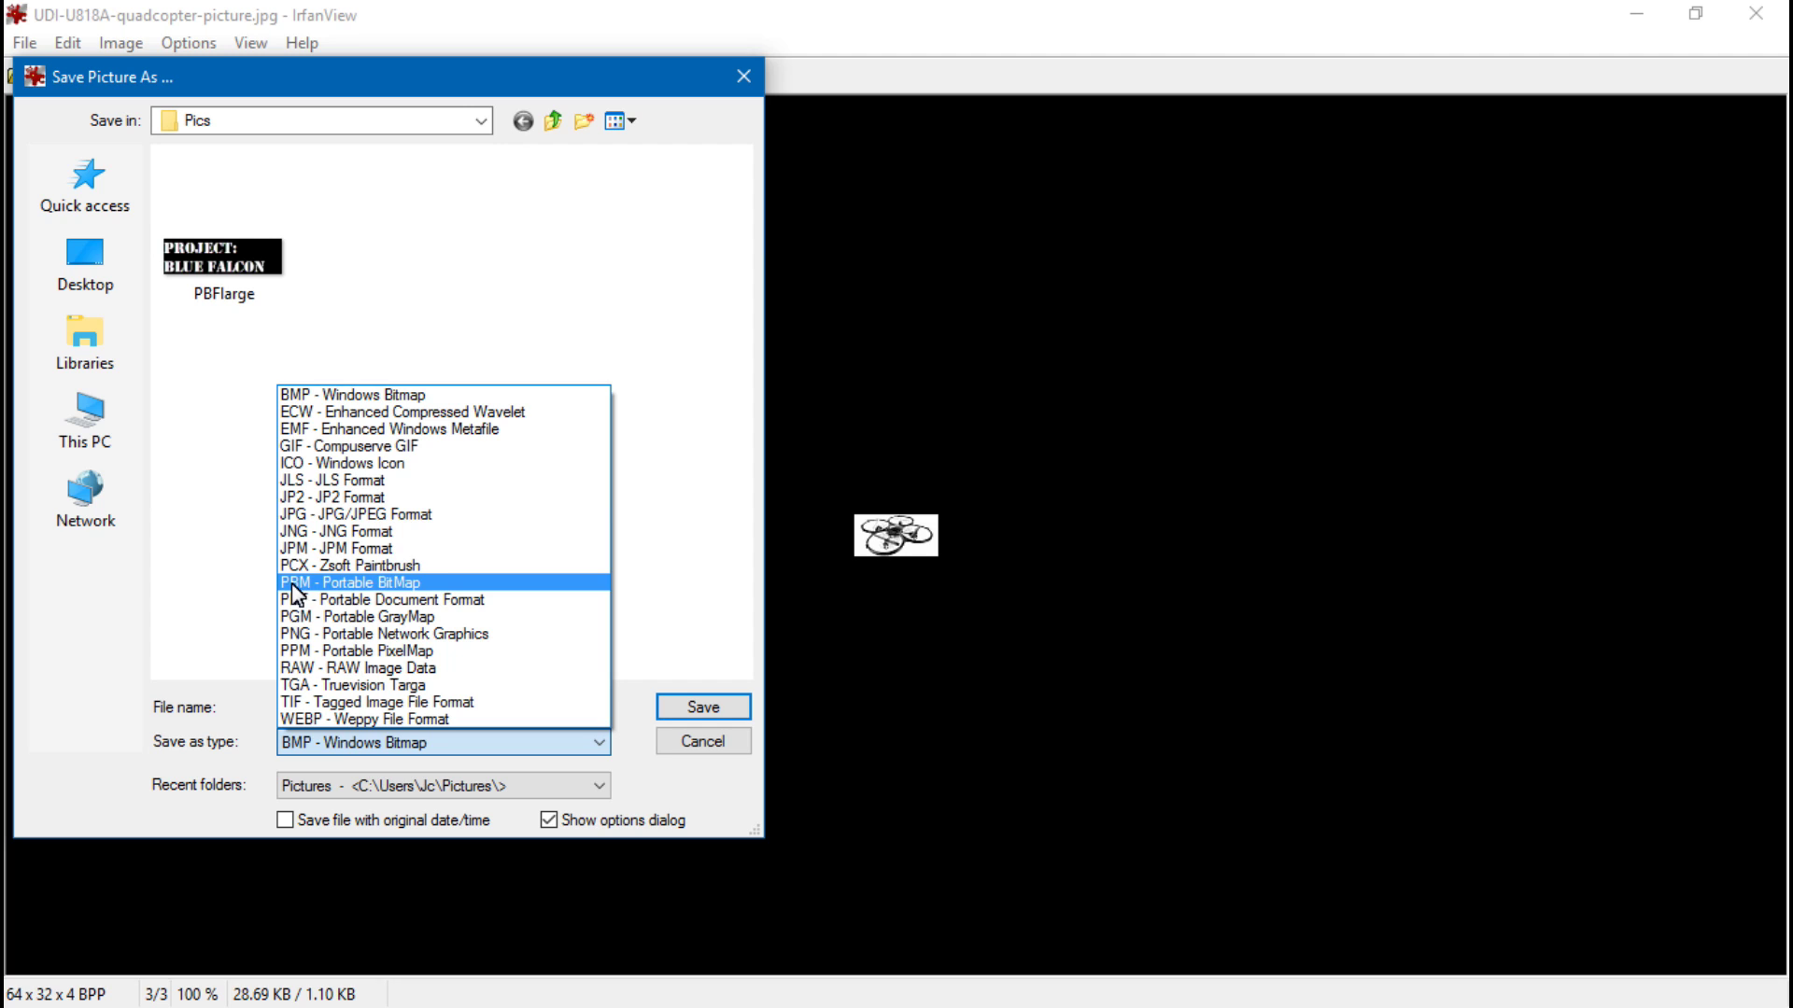
{"action": "left_click", "coordinate": [358, 399]}
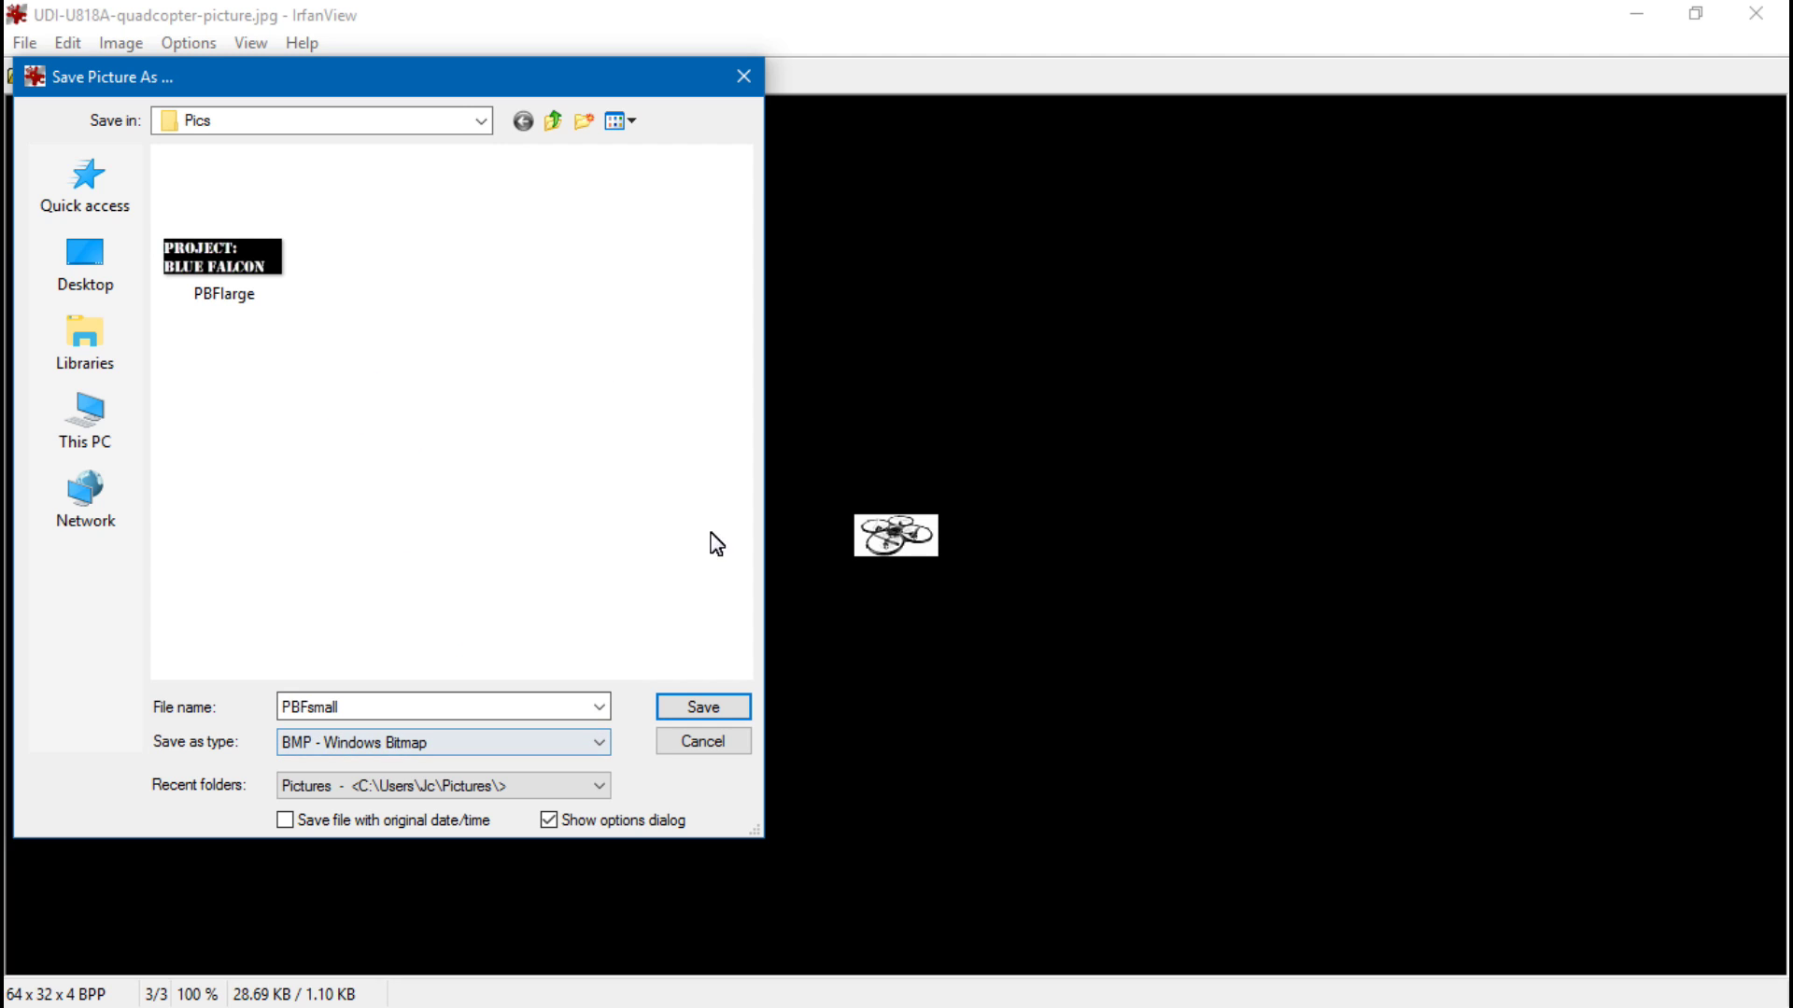
{"action": "left_click", "coordinate": [703, 710]}
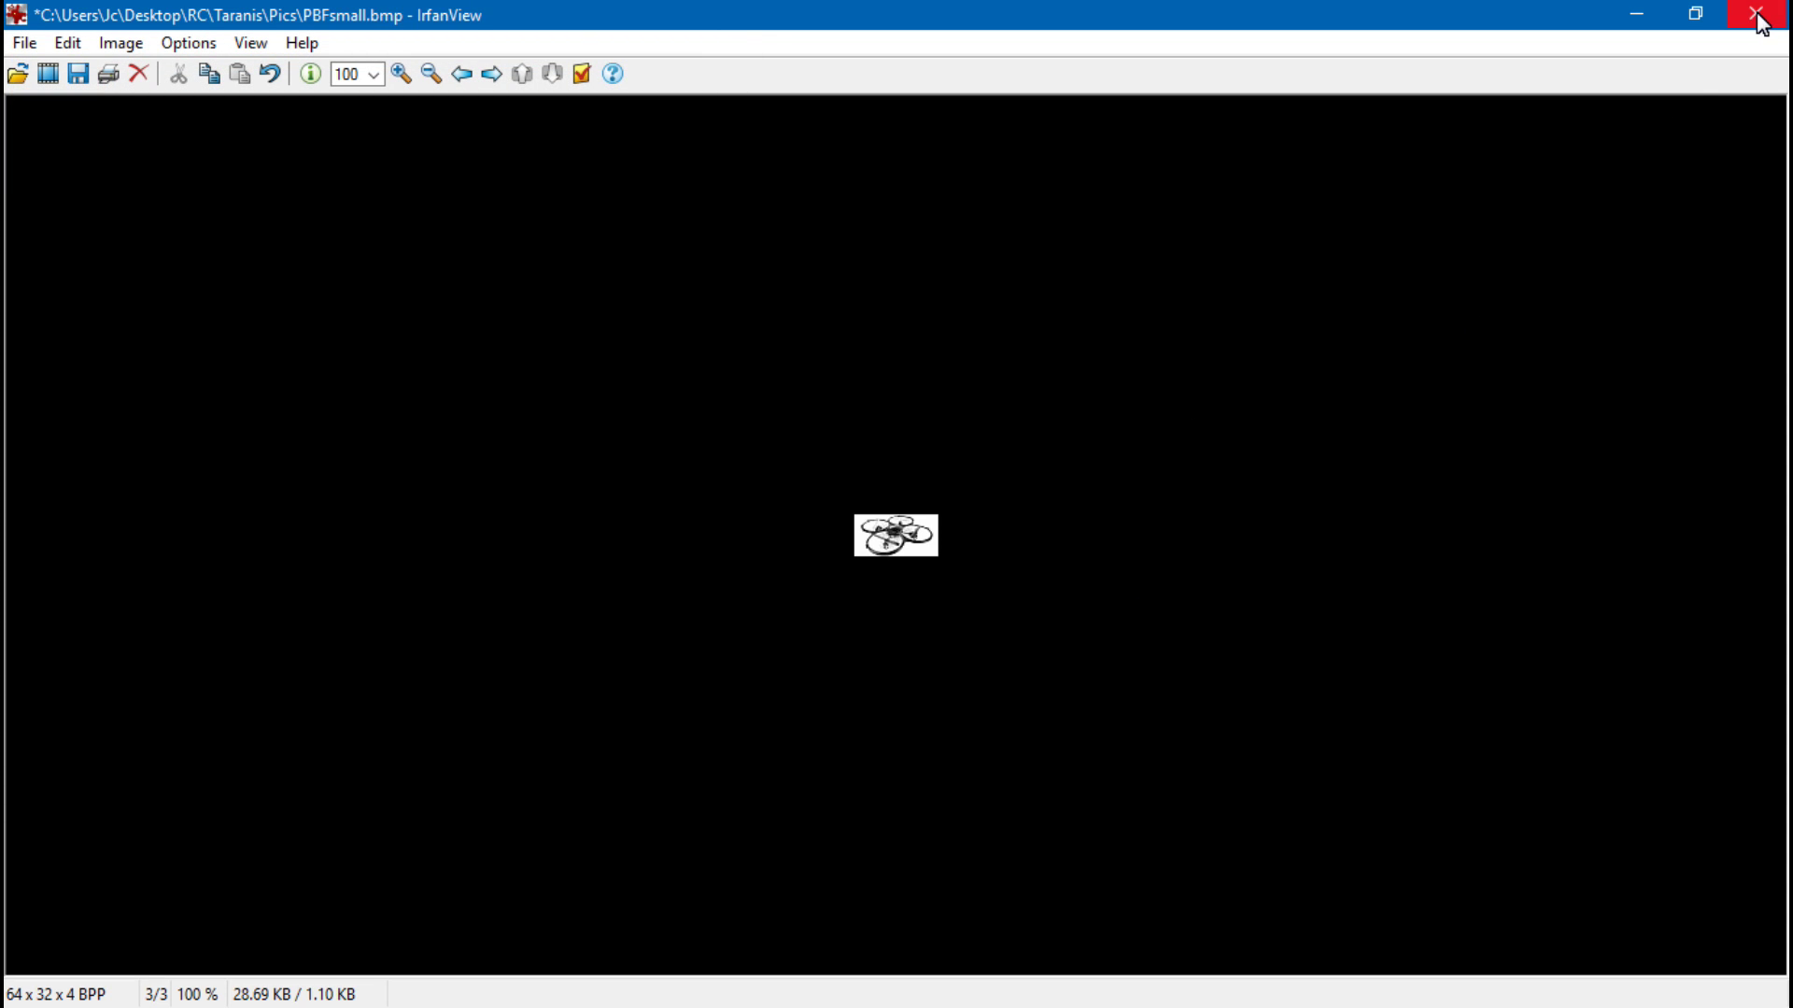
{"action": "left_click", "coordinate": [1755, 22]}
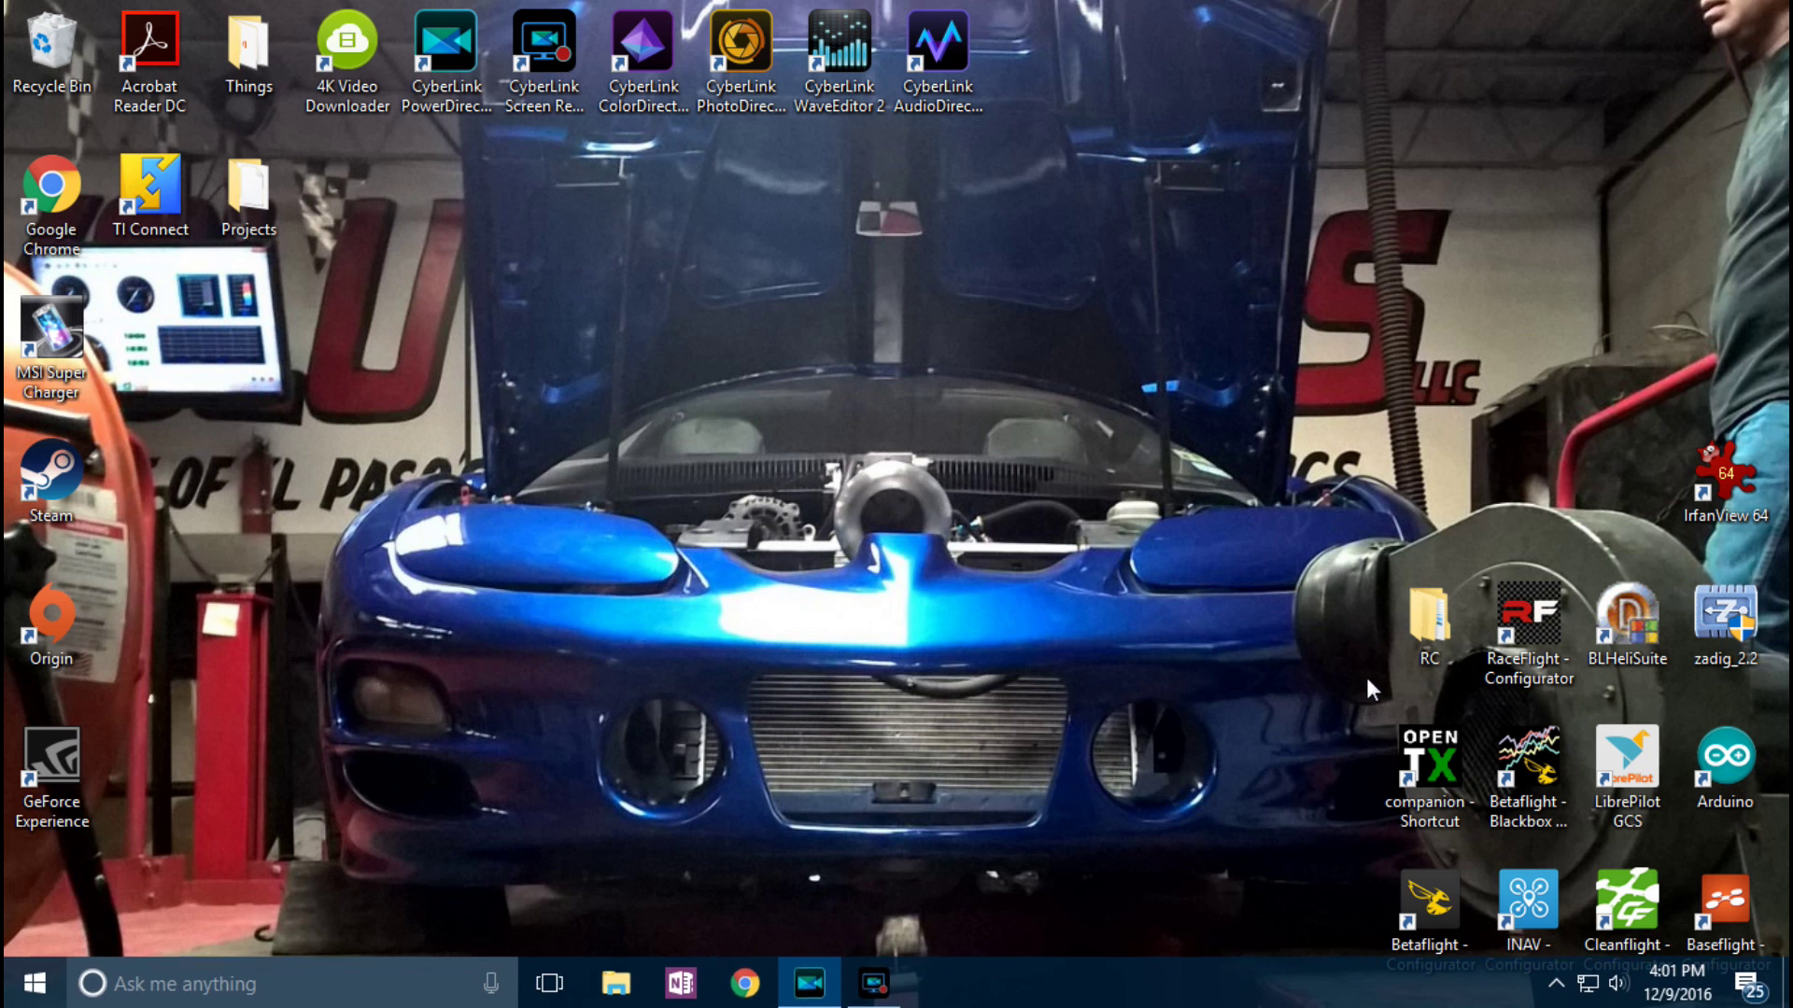
Step: Copy the PBFlarge and PBFsmall files from the RC > Taranis > Pics folder
{"action": "double_click", "coordinate": [1443, 621]}
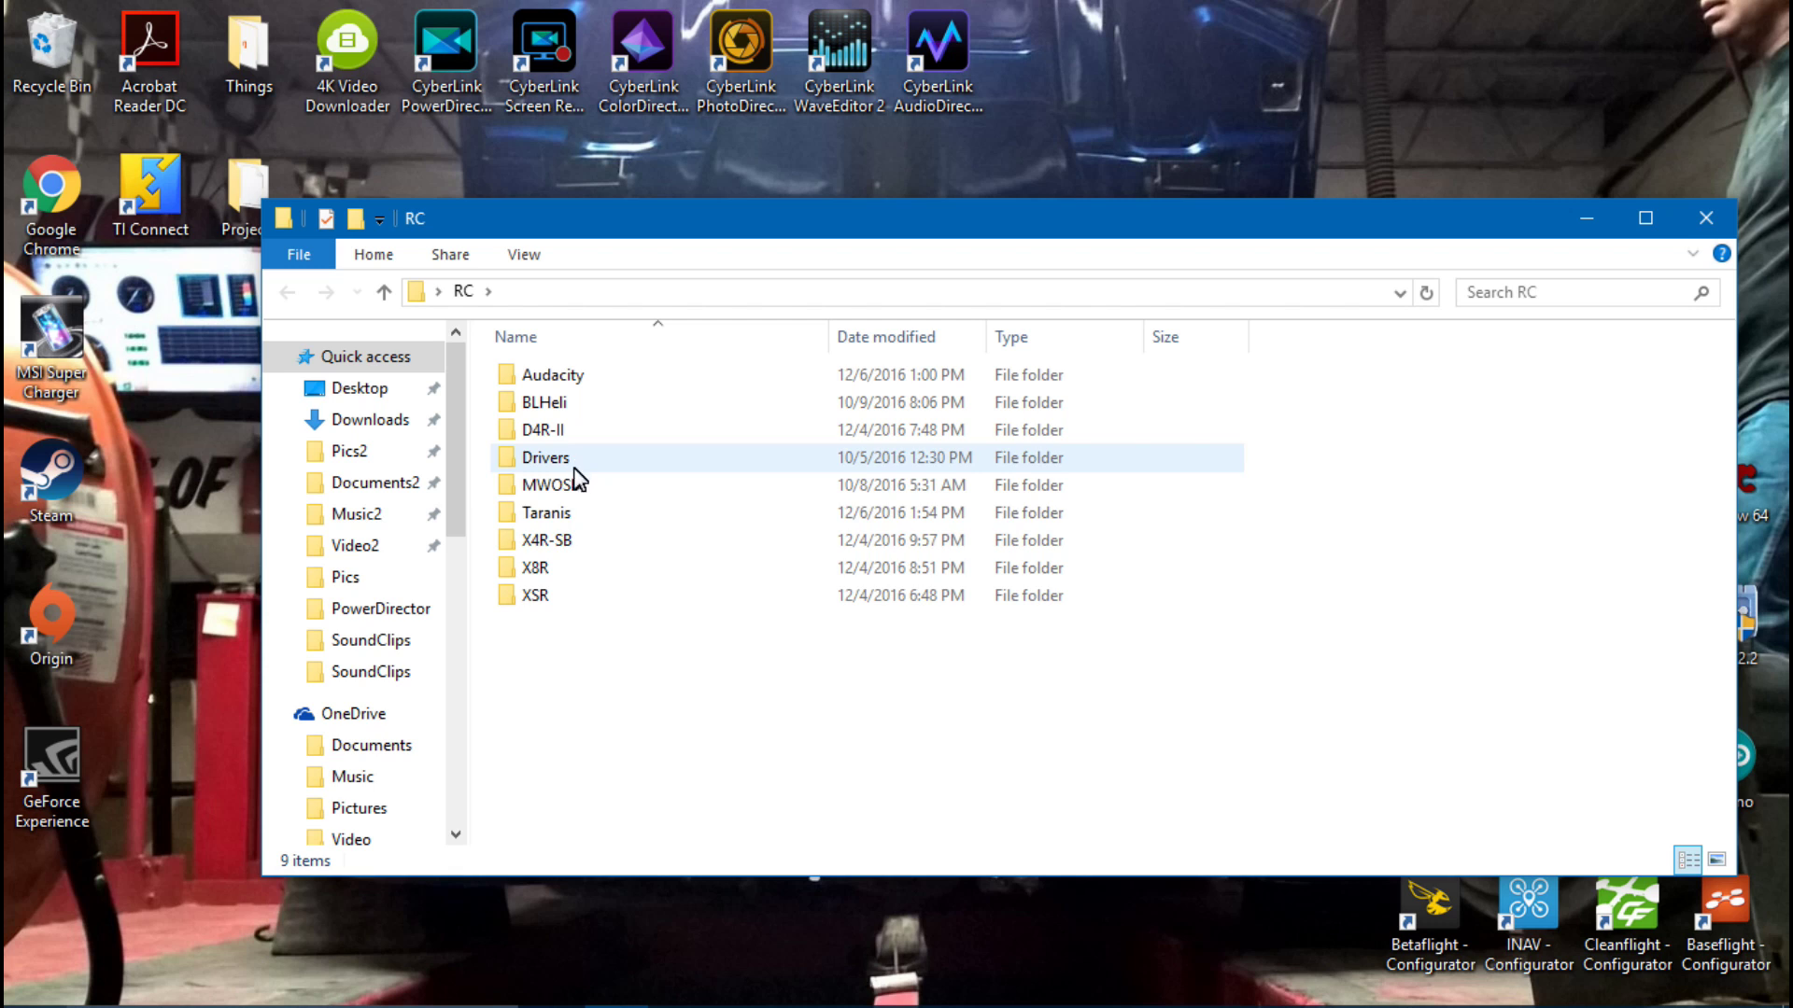
{"action": "double_click", "coordinate": [566, 521]}
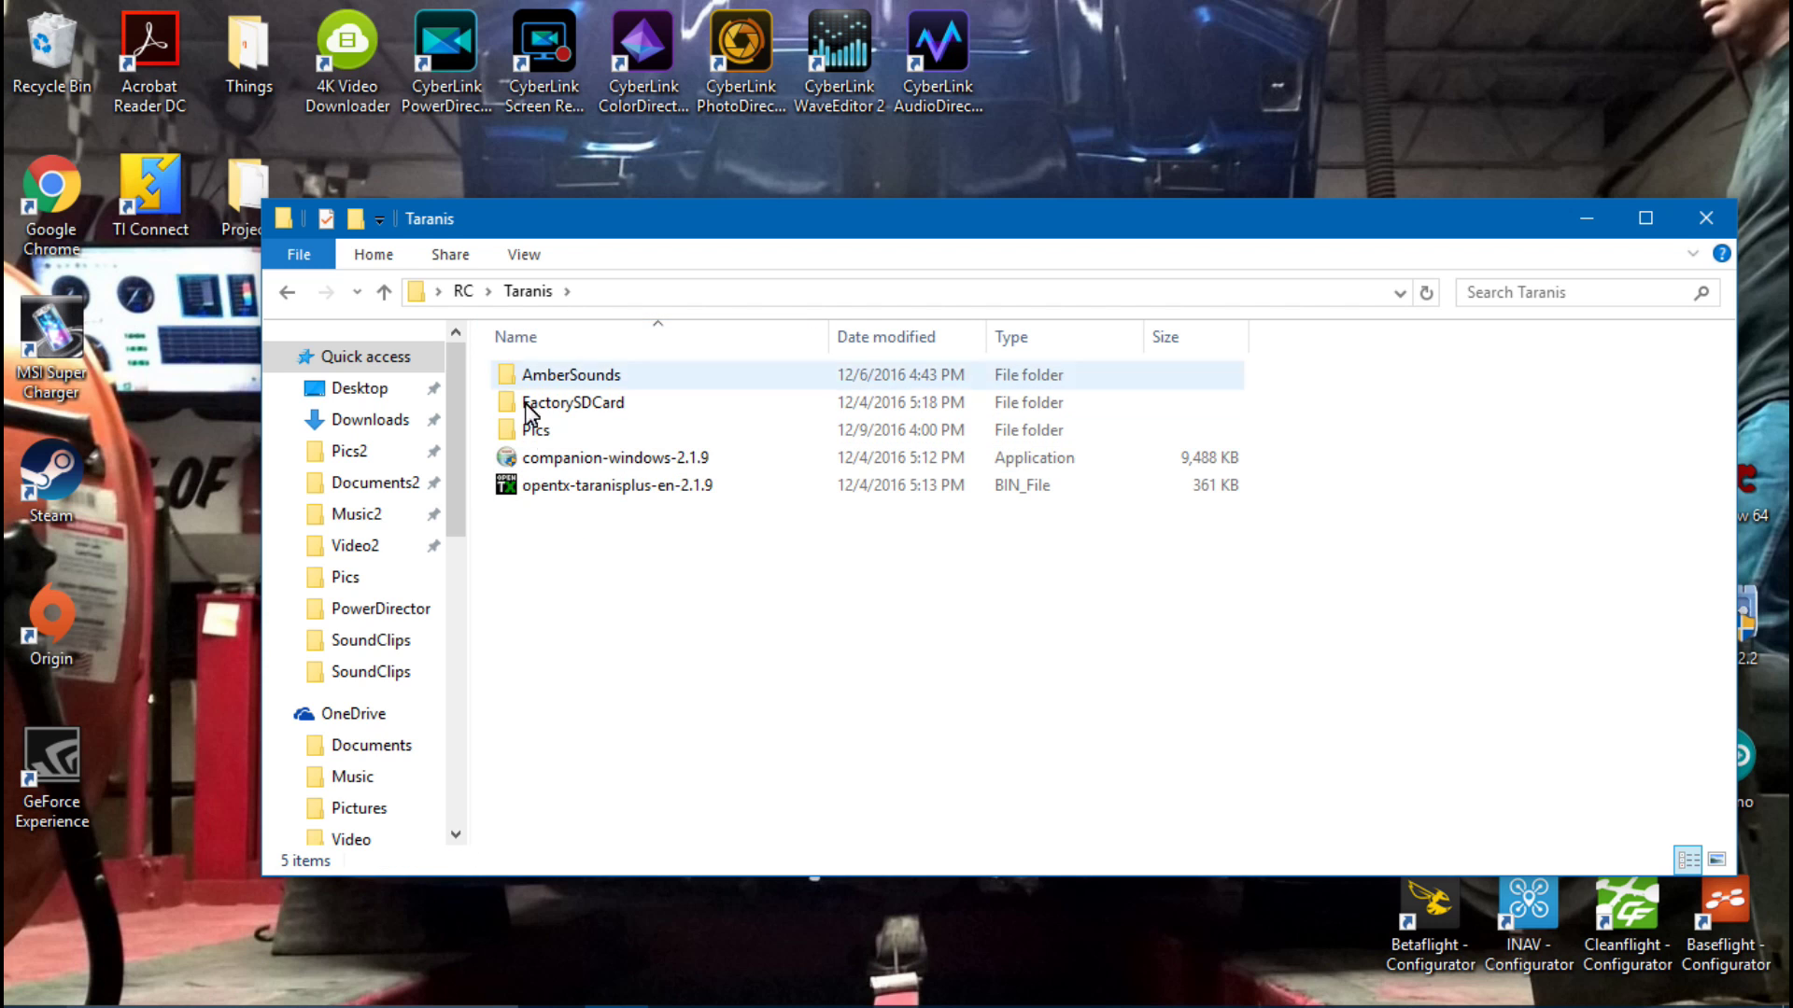
{"action": "double_click", "coordinate": [548, 435]}
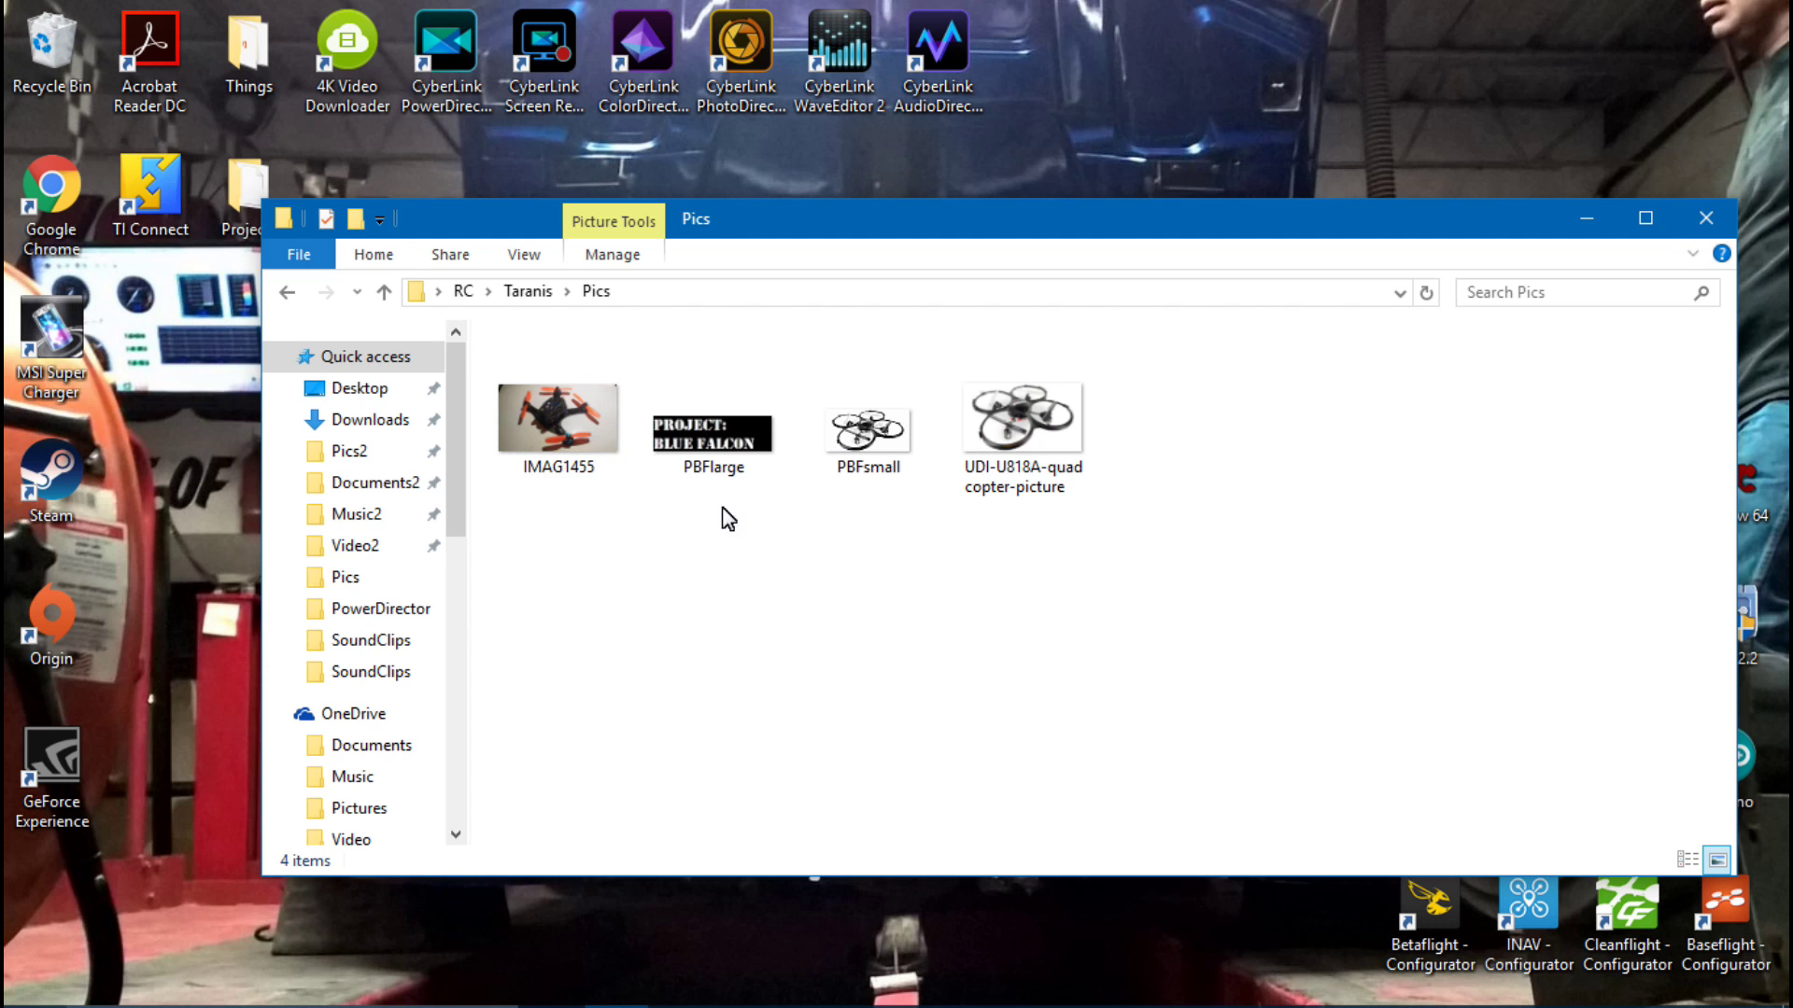
{"action": "left_click", "coordinate": [730, 464]}
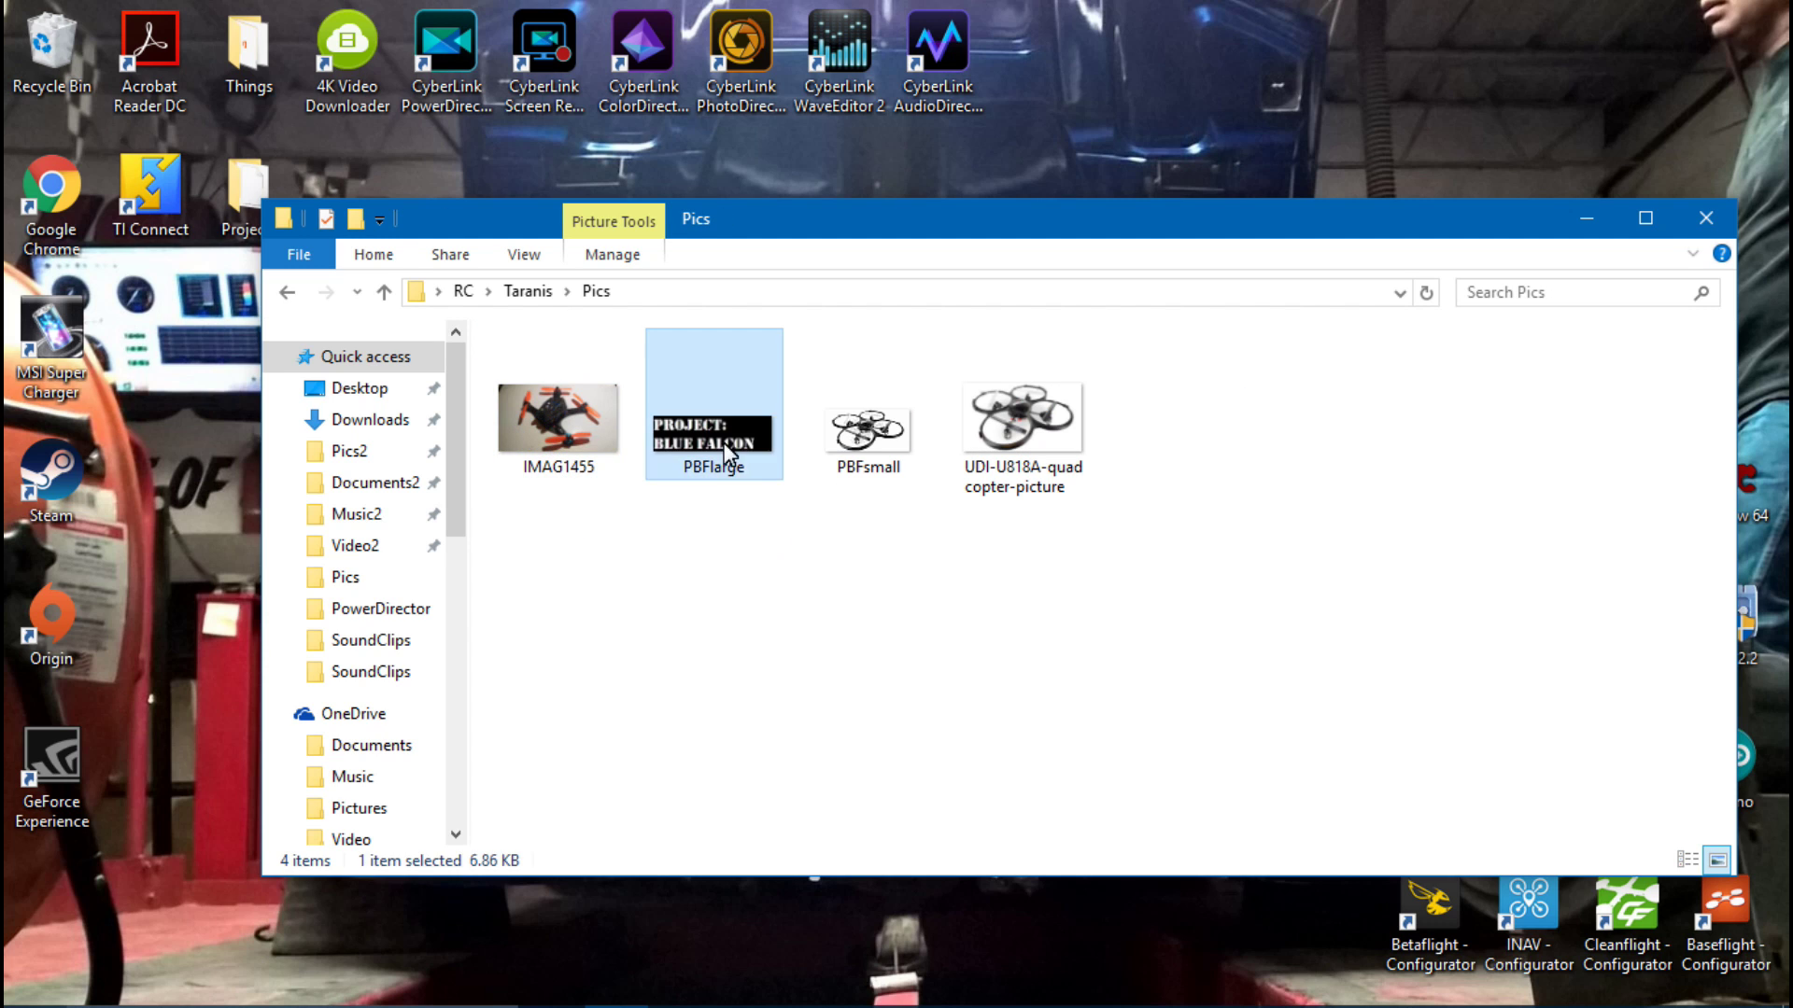
{"action": "left_click", "coordinate": [861, 450], "text": "ctrl"}
{"action": "right_click", "coordinate": [861, 450]}
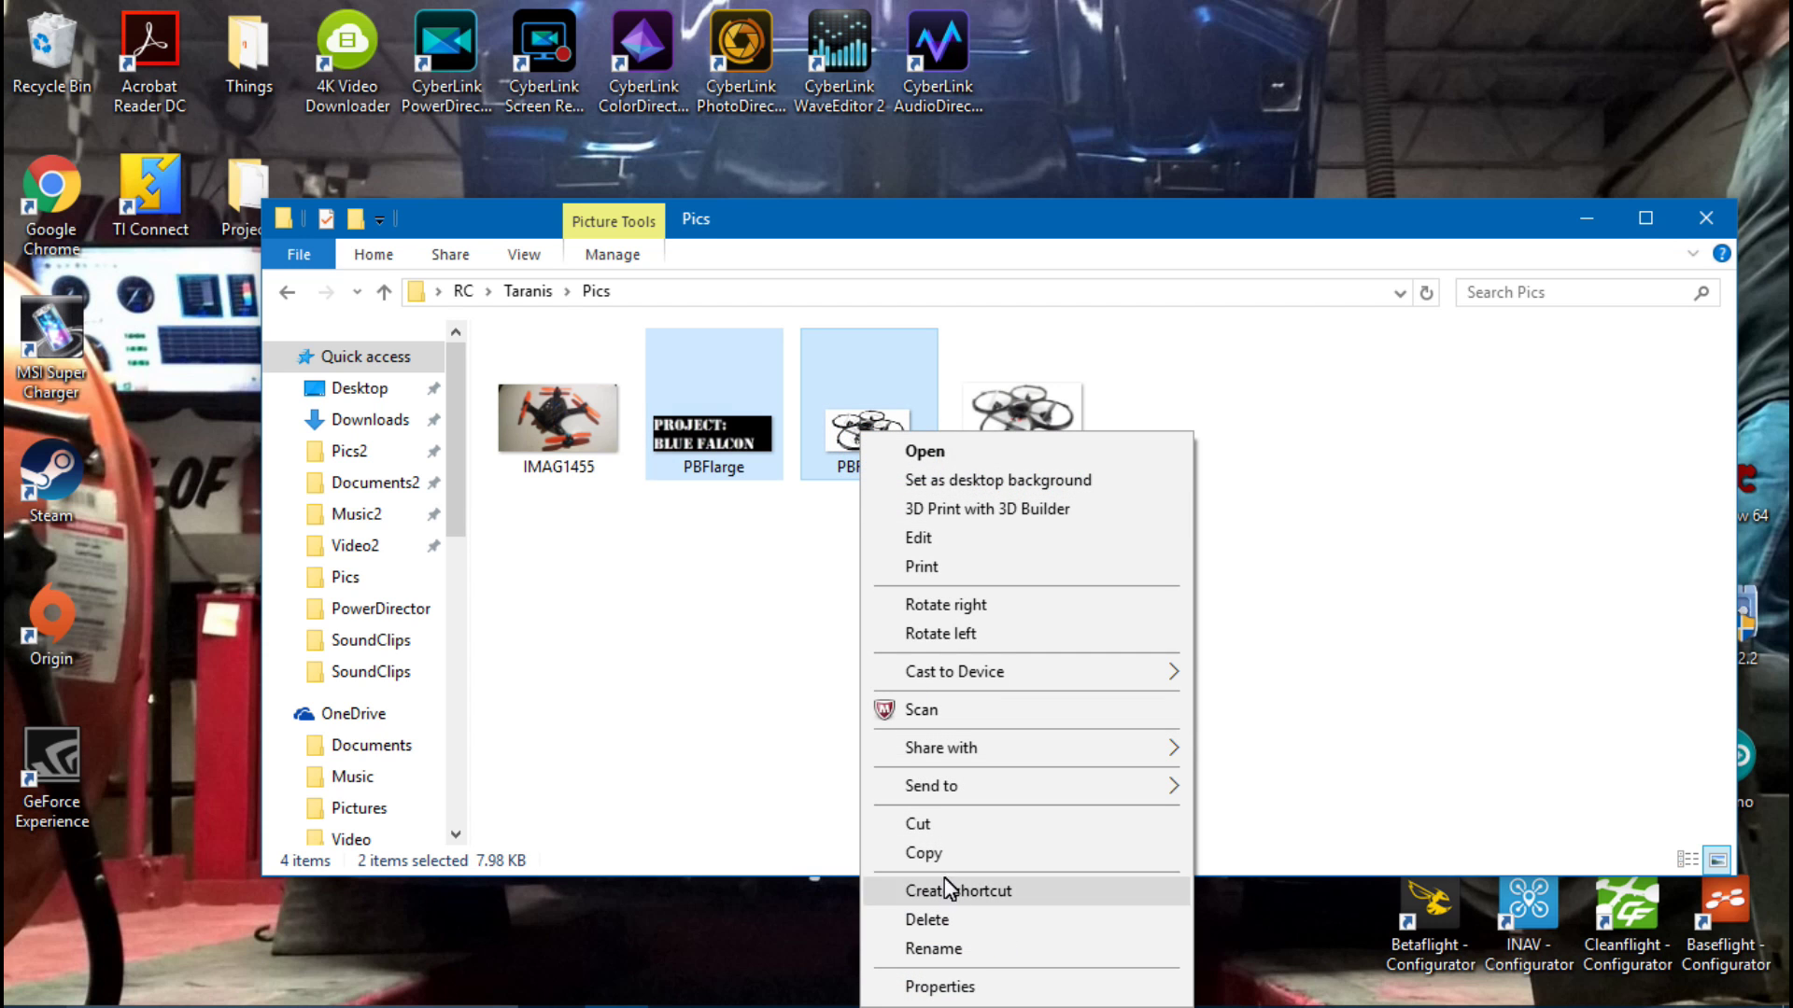
{"action": "left_click", "coordinate": [932, 848]}
Step: Paste the copied pictures into the BMP folder on the F: drive and close File Explorer
{"action": "scroll", "coordinate": [378, 653], "scroll_direction": "down", "scroll_amount": 5}
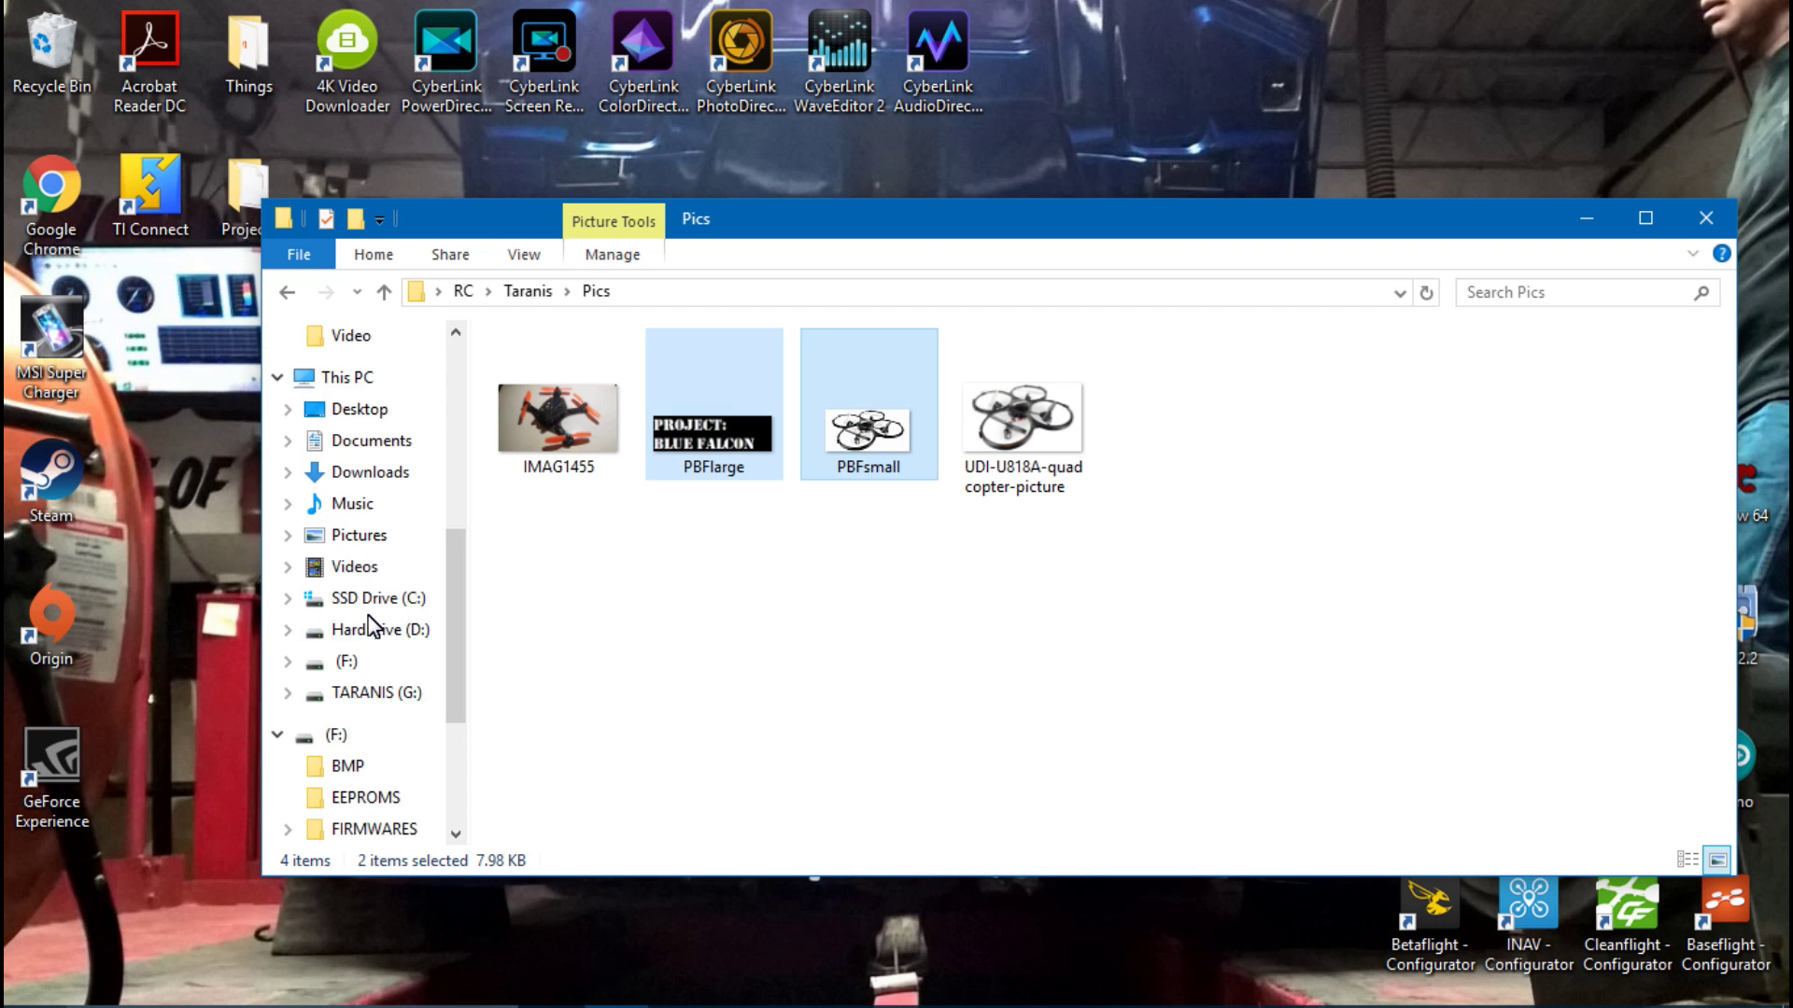
{"action": "scroll", "coordinate": [372, 627], "scroll_direction": "down", "scroll_amount": 3}
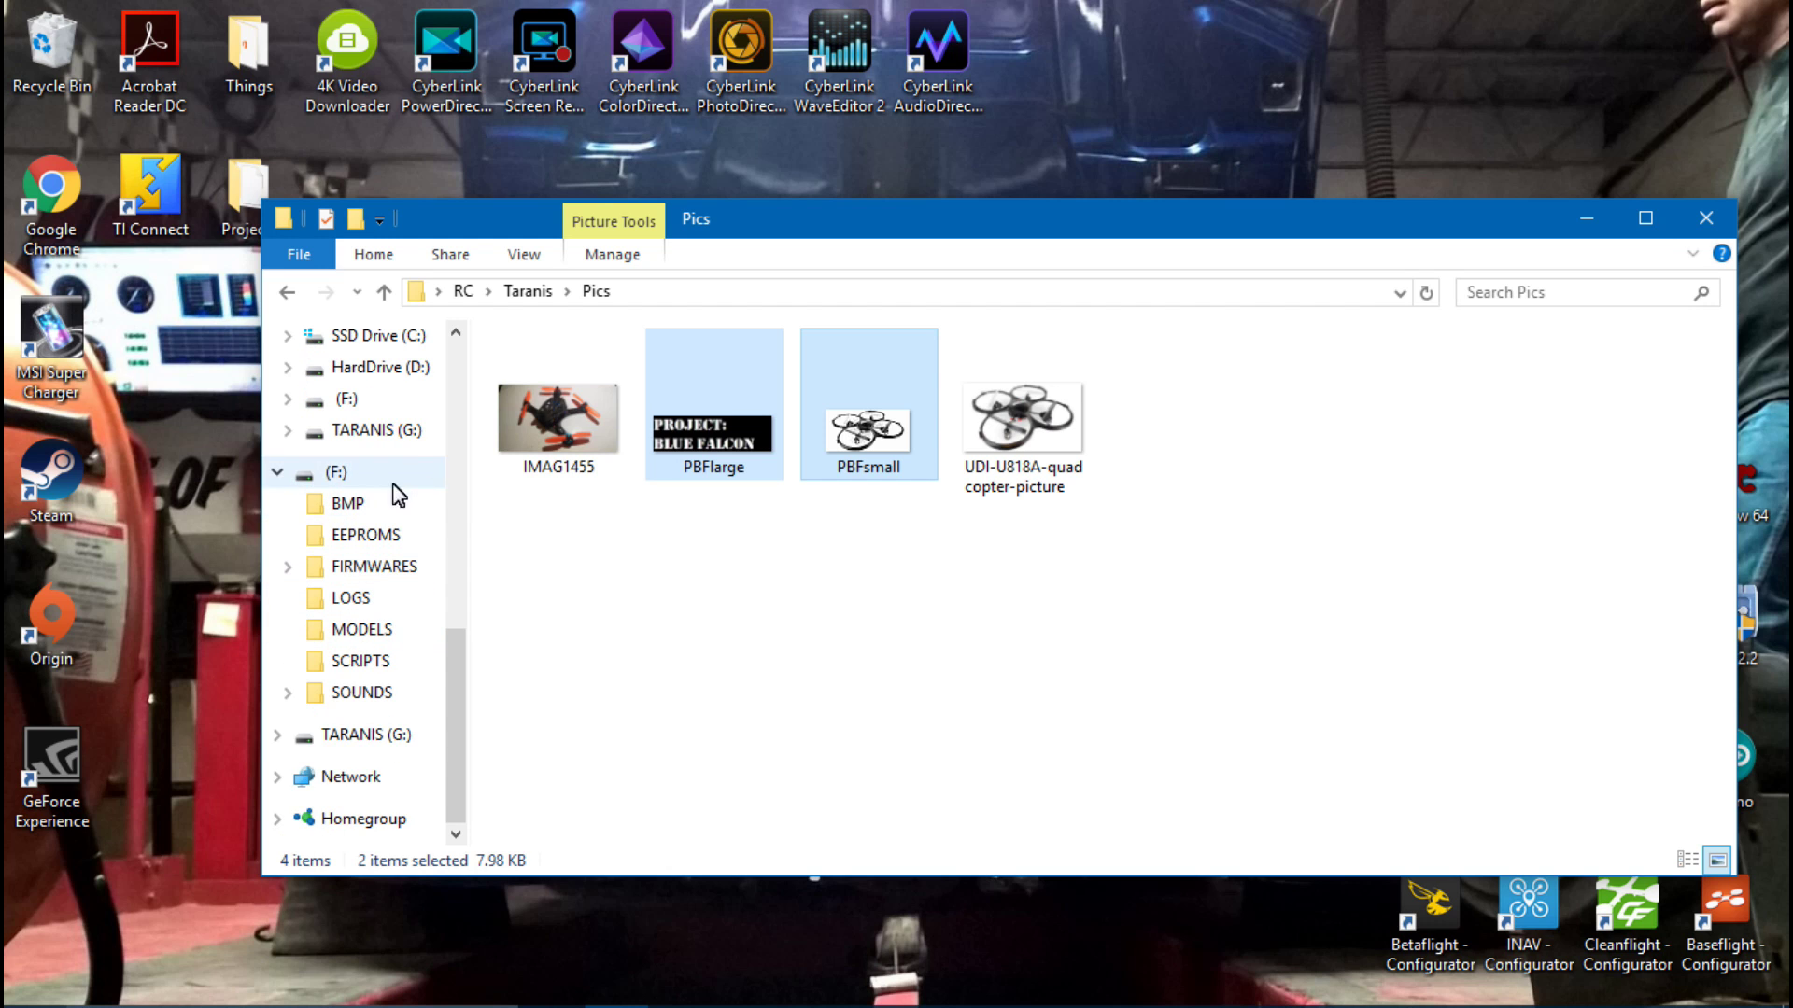
{"action": "left_click", "coordinate": [333, 473]}
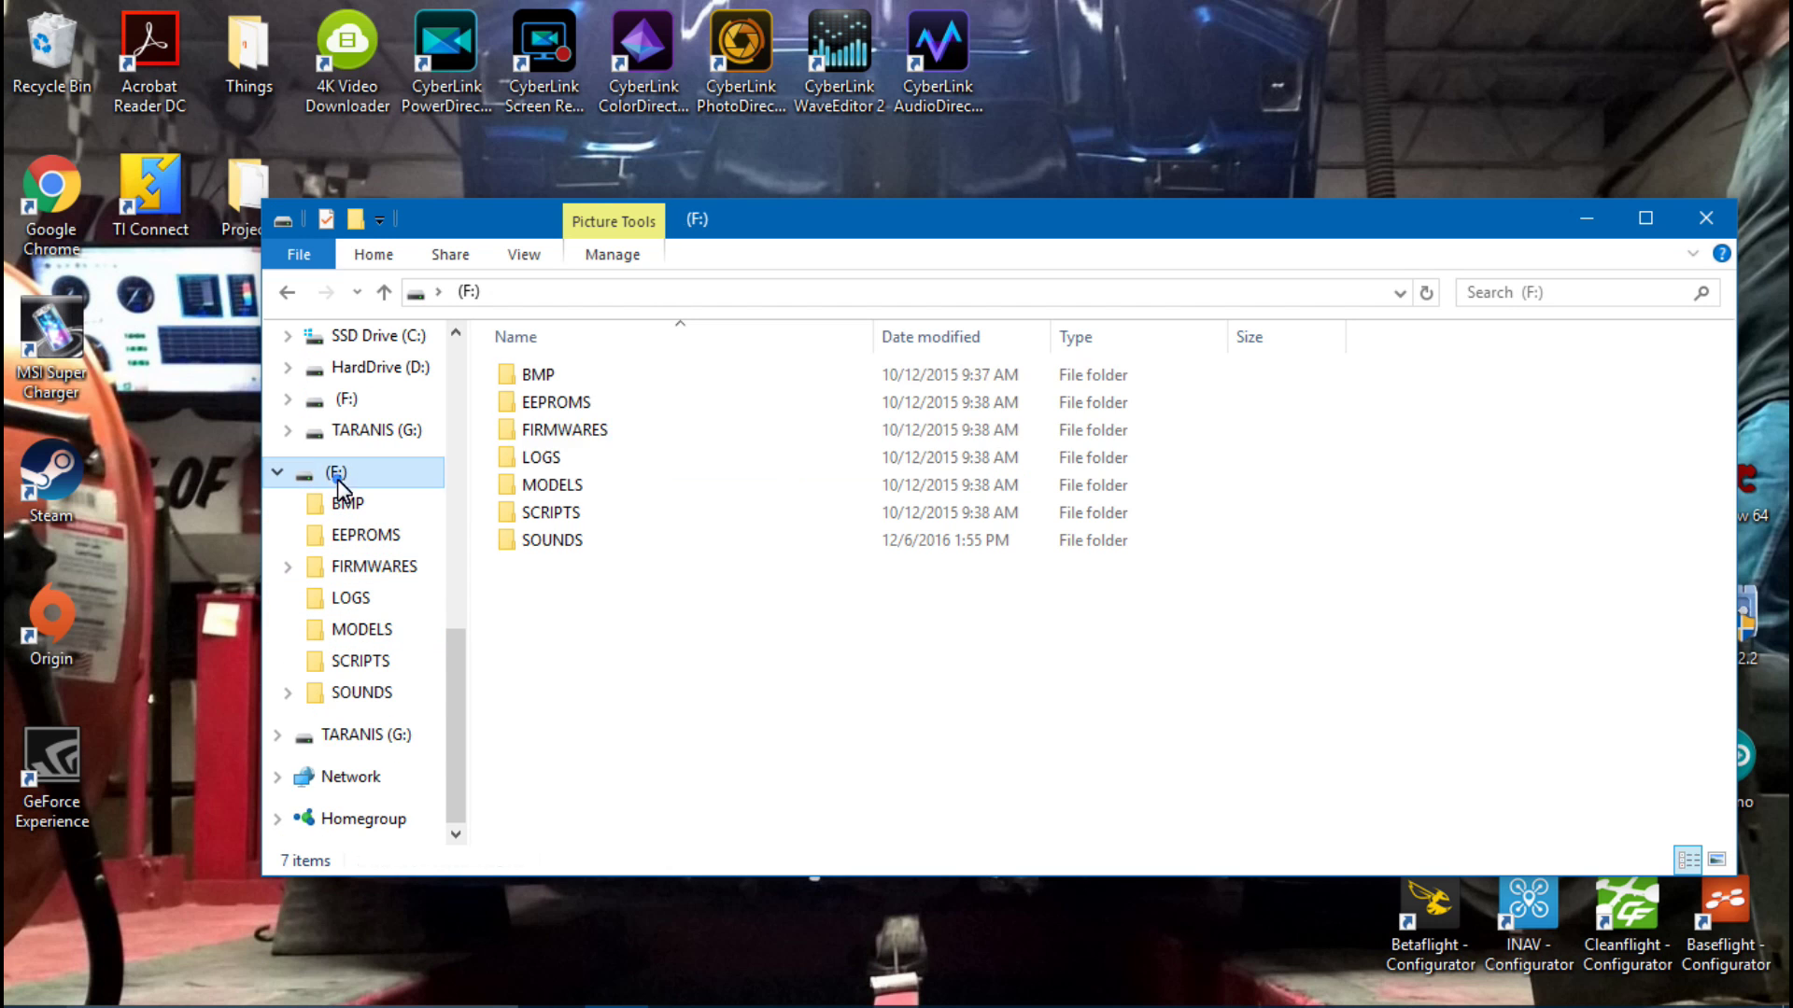
{"action": "double_click", "coordinate": [549, 374]}
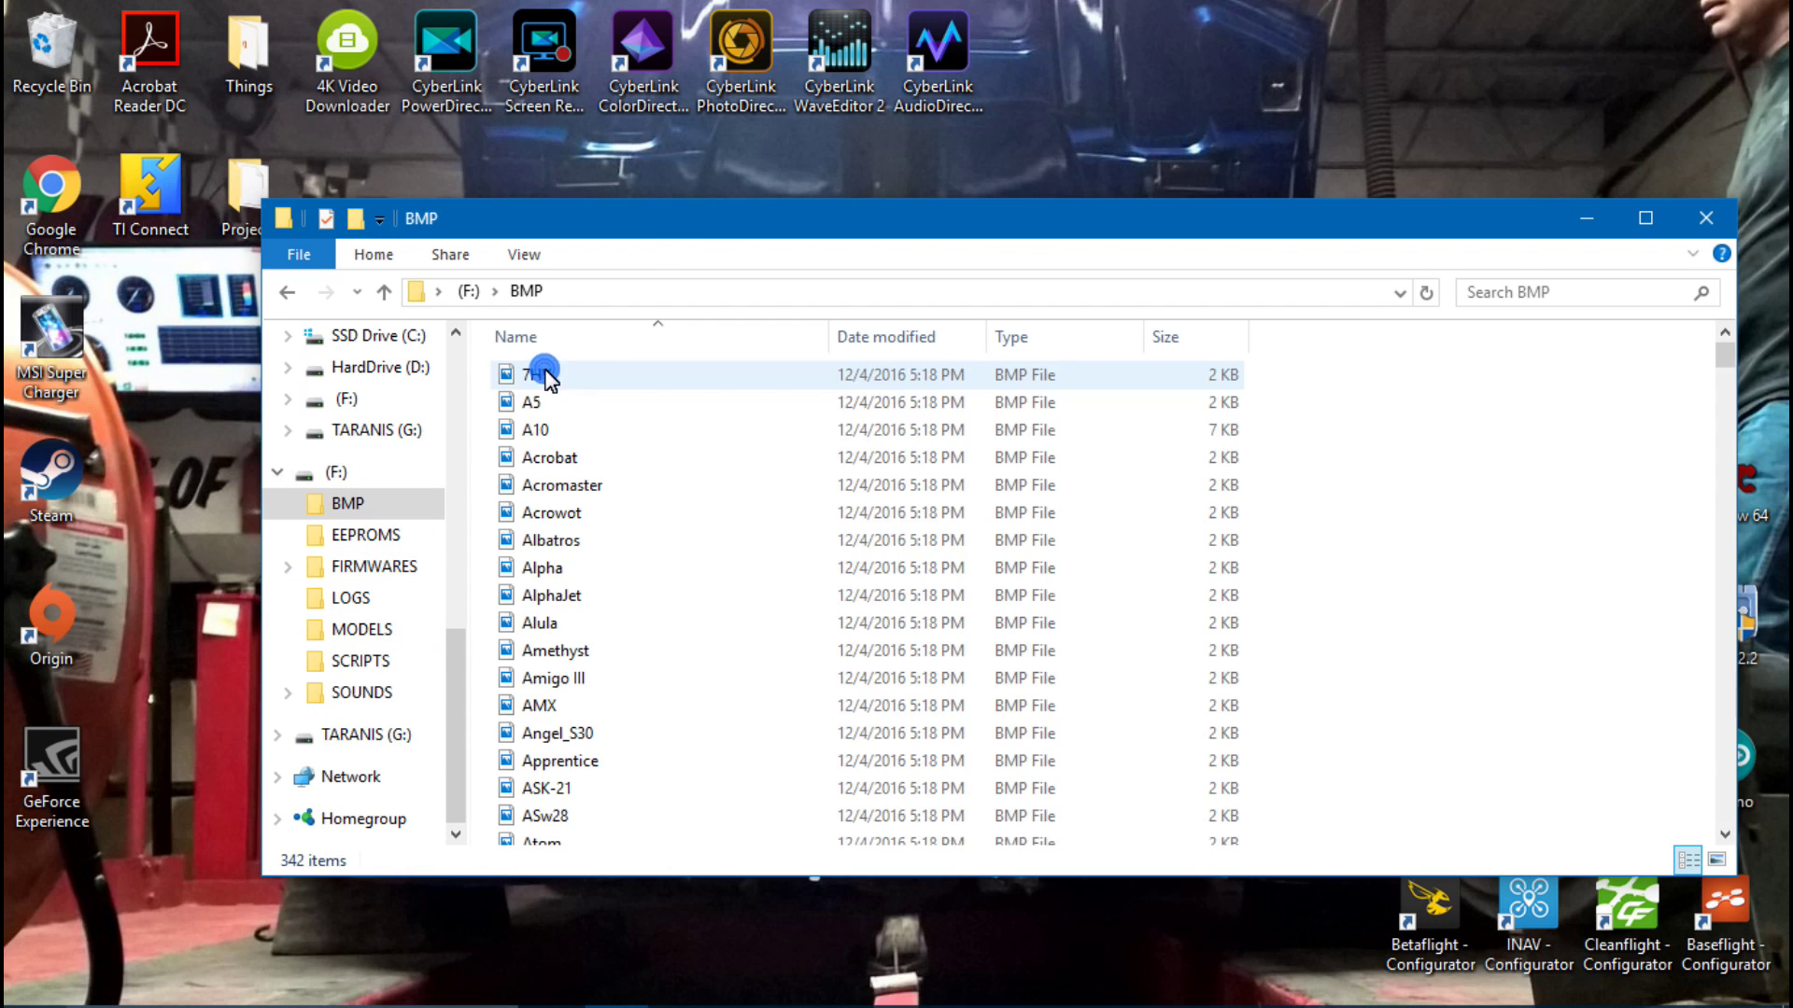
{"action": "right_click", "coordinate": [1565, 534]}
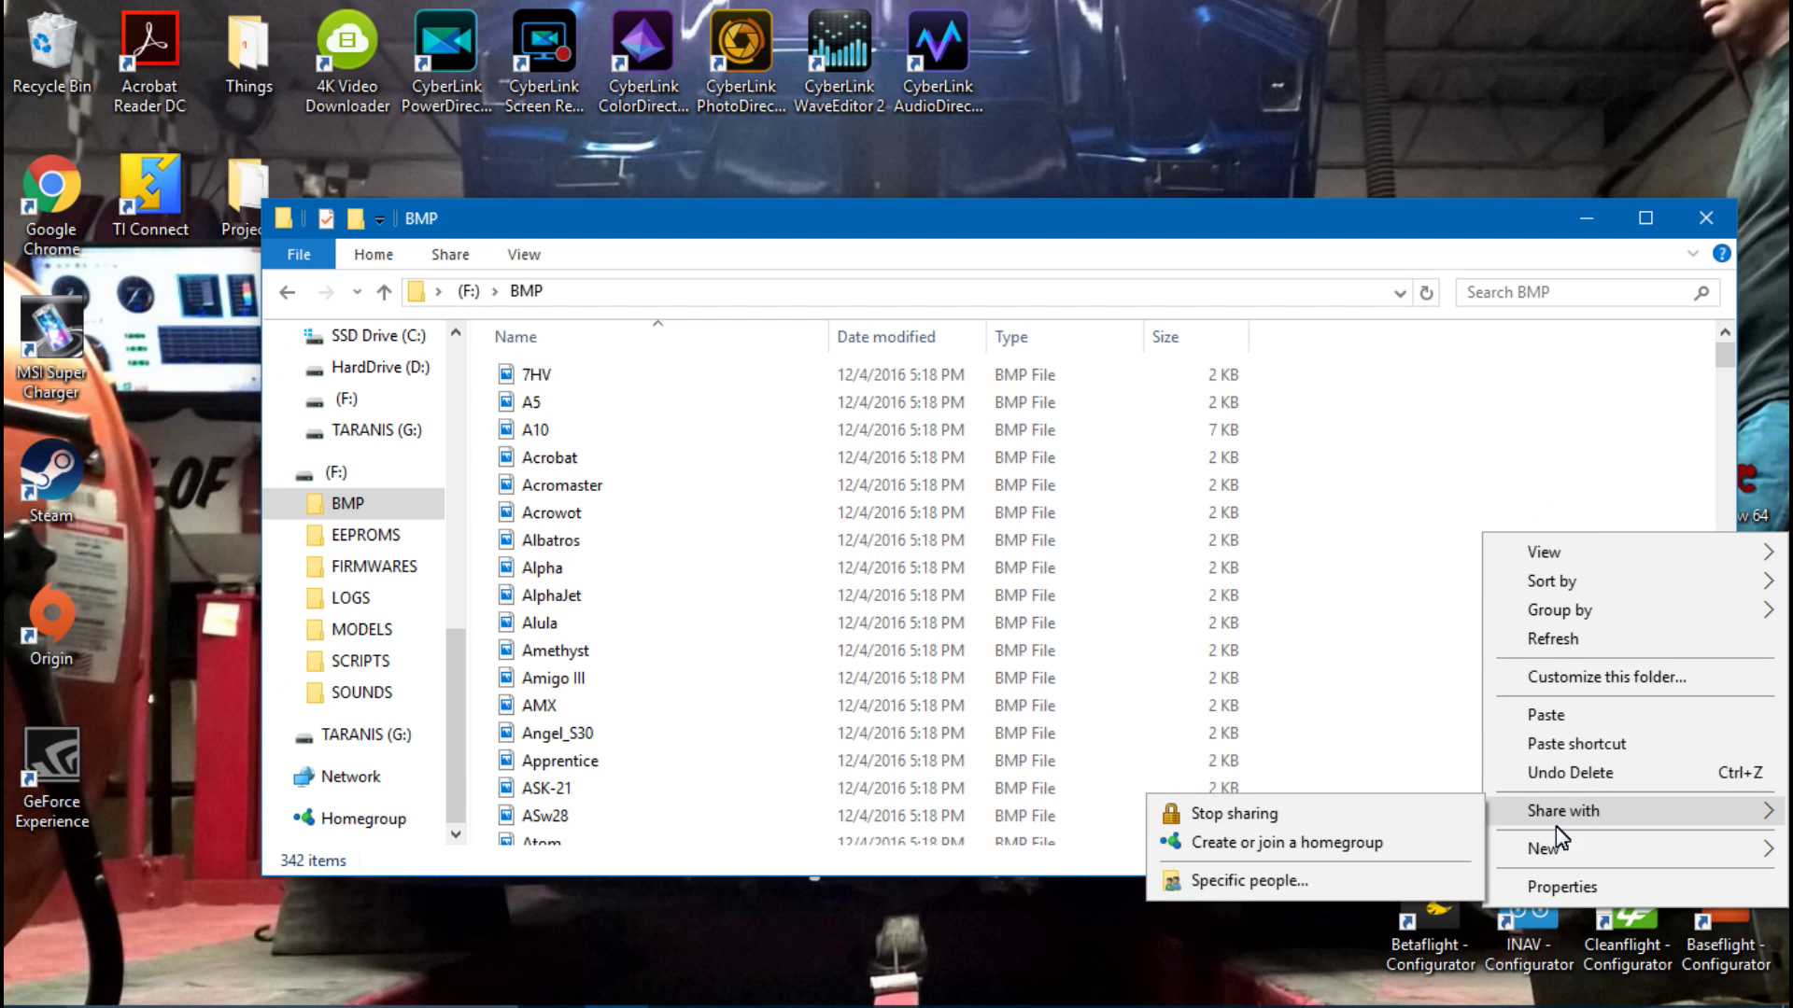
{"action": "left_click", "coordinate": [1546, 715]}
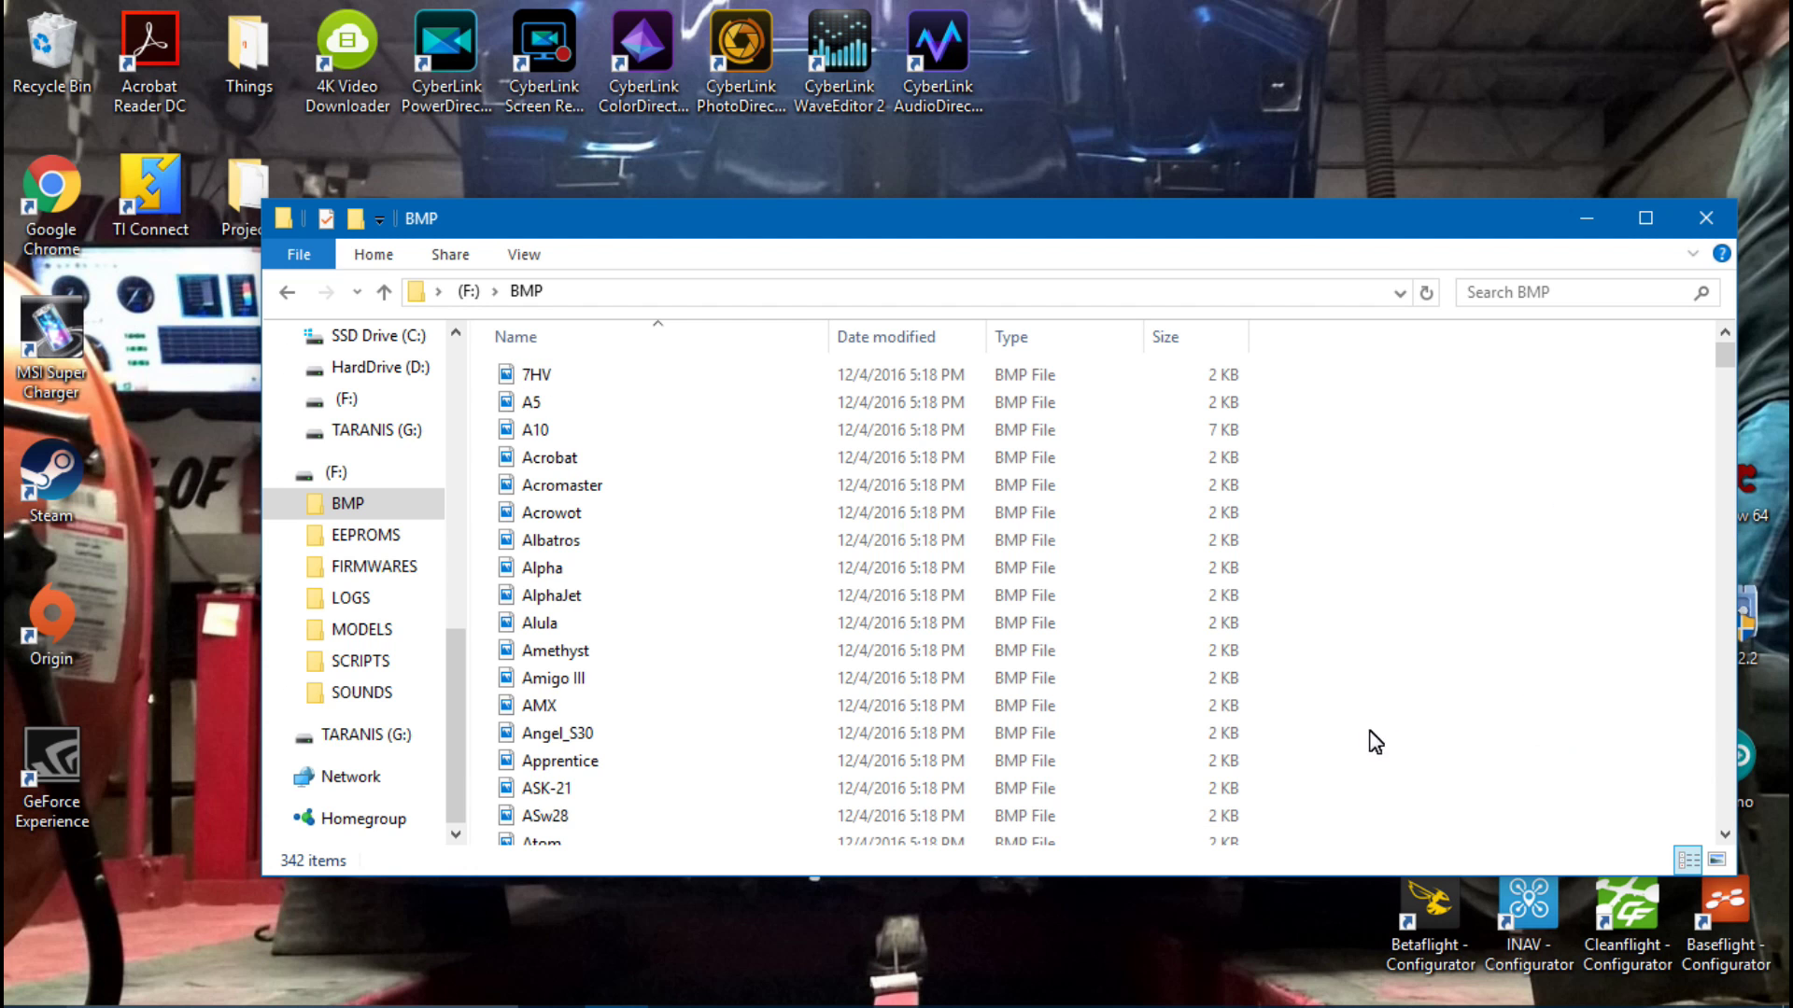
{"action": "key", "text": "alt+F4"}
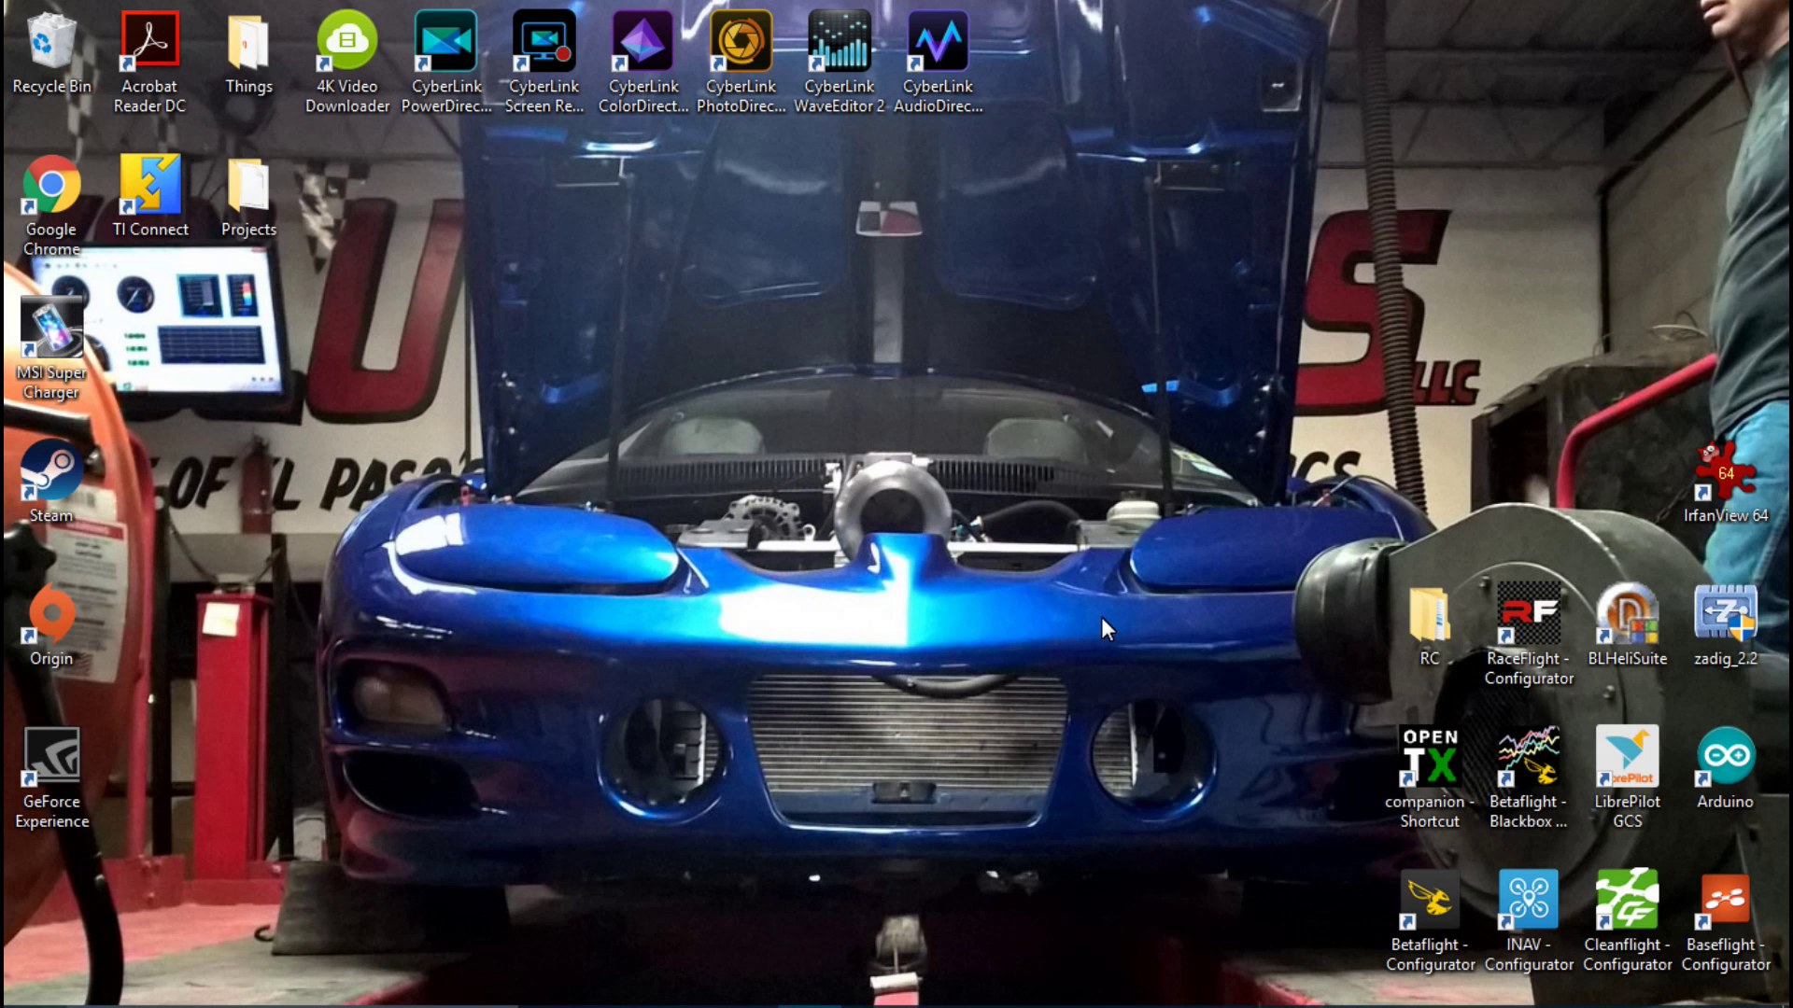
Step: Open OpenTX Companion and read the models and settings from the radio, selecting model 01 PBF
{"action": "double_click", "coordinate": [1429, 768]}
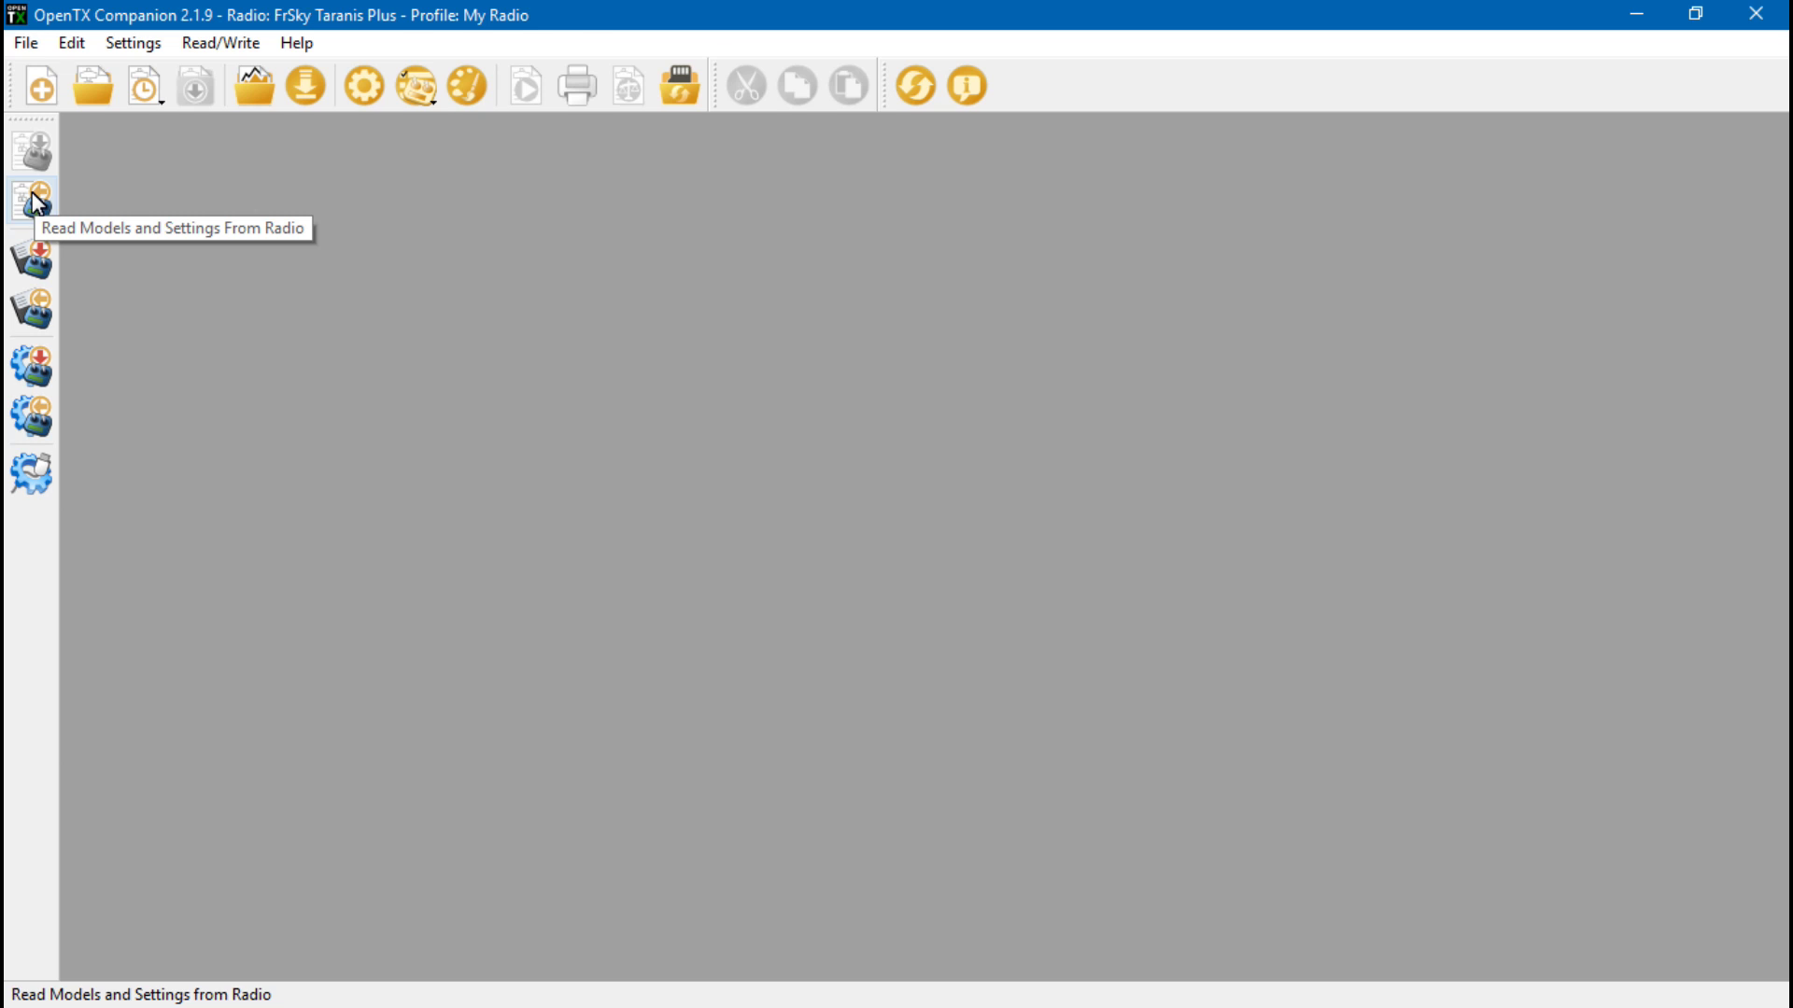
{"action": "left_click", "coordinate": [32, 200]}
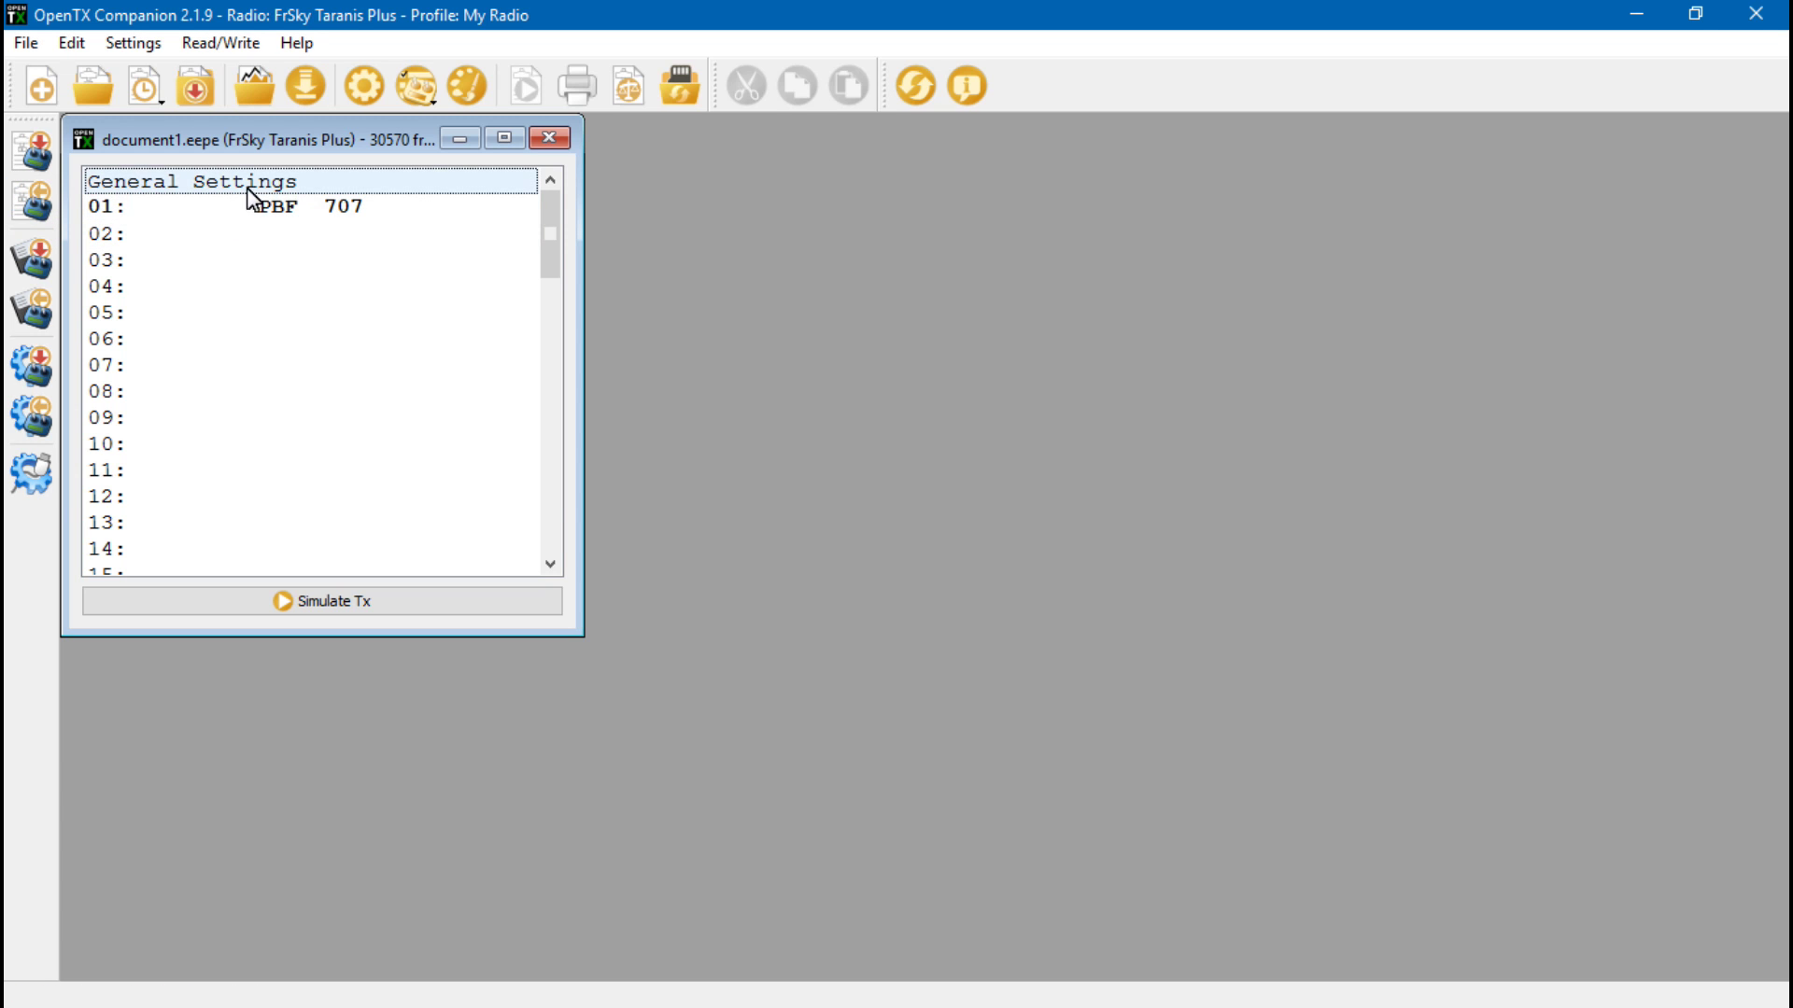
{"action": "left_click", "coordinate": [269, 205]}
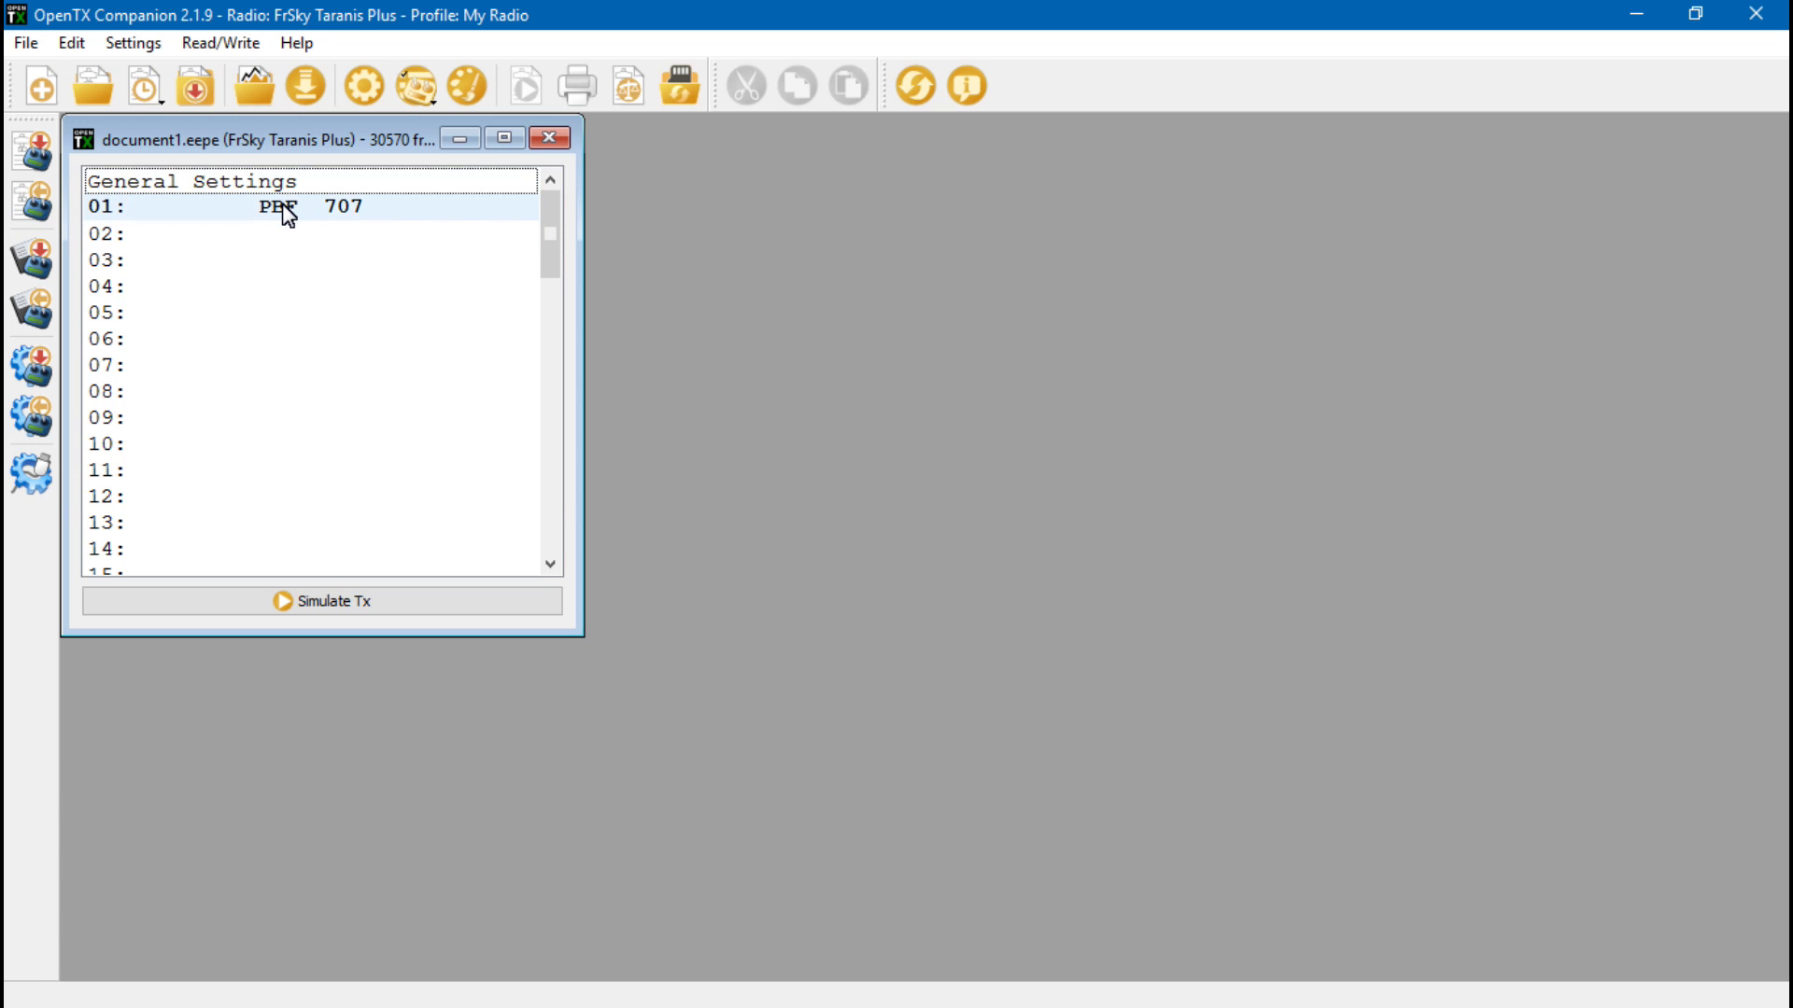
Step: Check the splash screen entry in the radio profile settings, leave them unchanged and minimize OpenTX Companion
{"action": "left_click", "coordinate": [365, 89]}
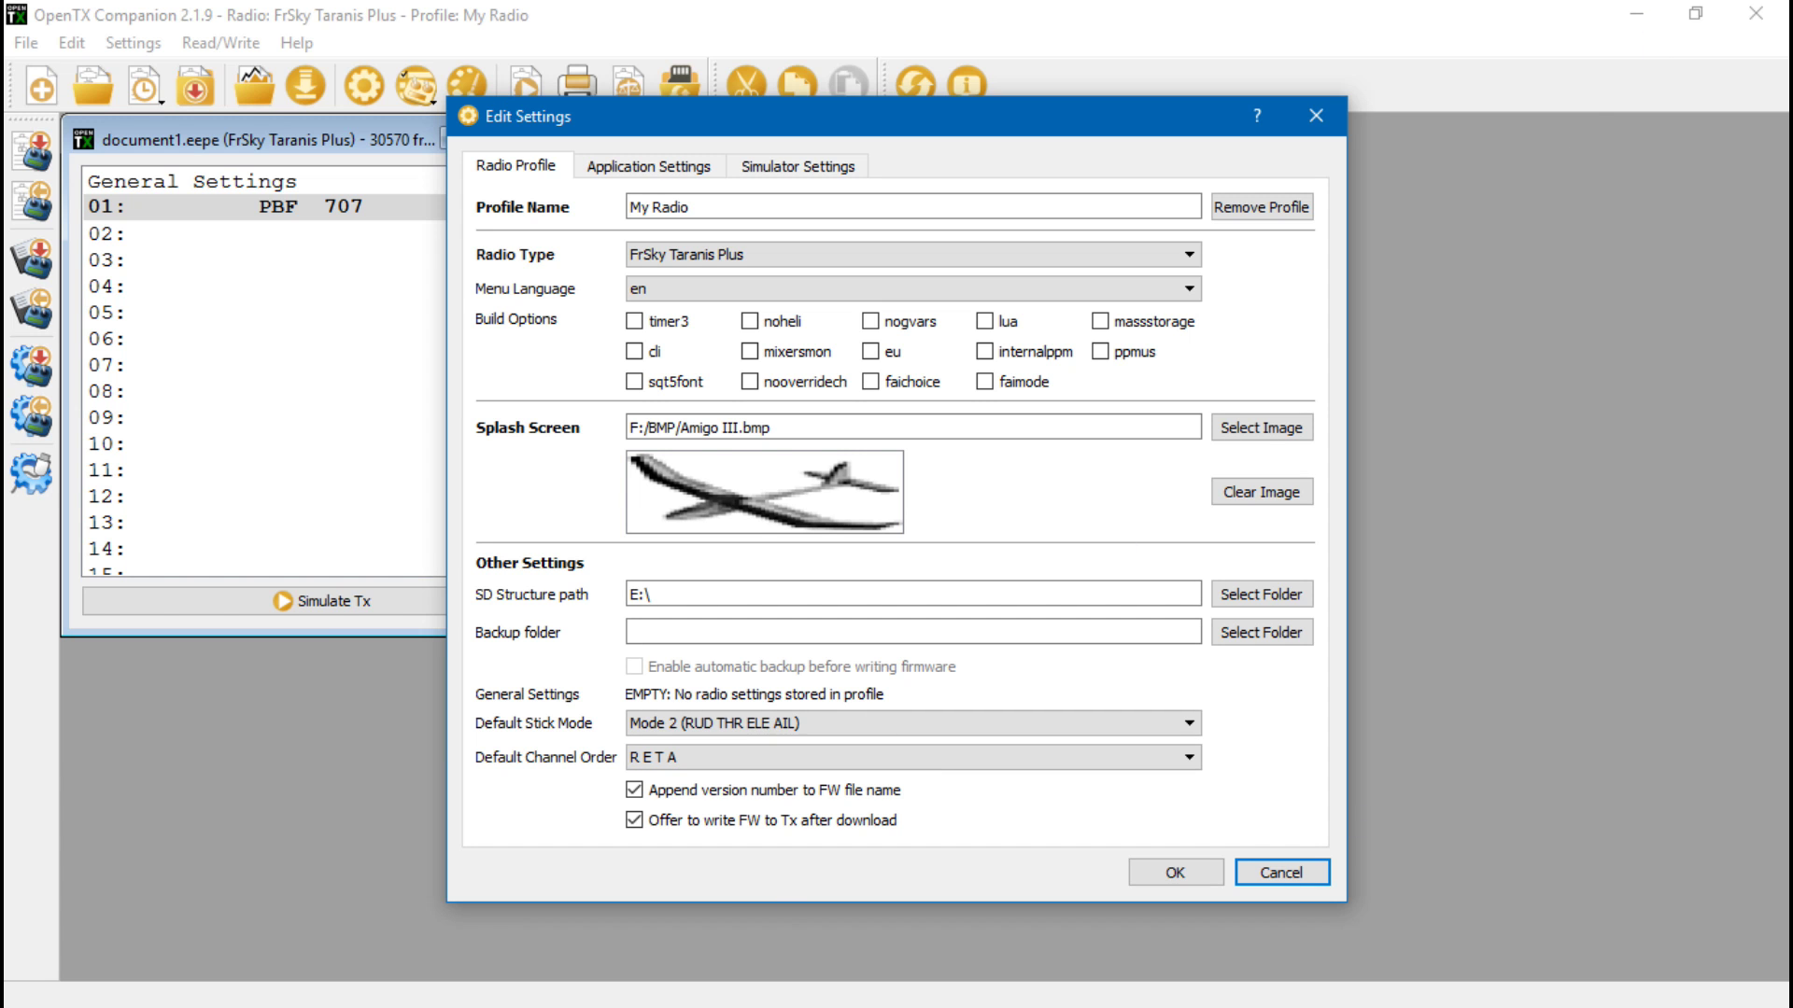
{"action": "left_click", "coordinate": [1293, 872]}
{"action": "left_click", "coordinate": [1636, 14]}
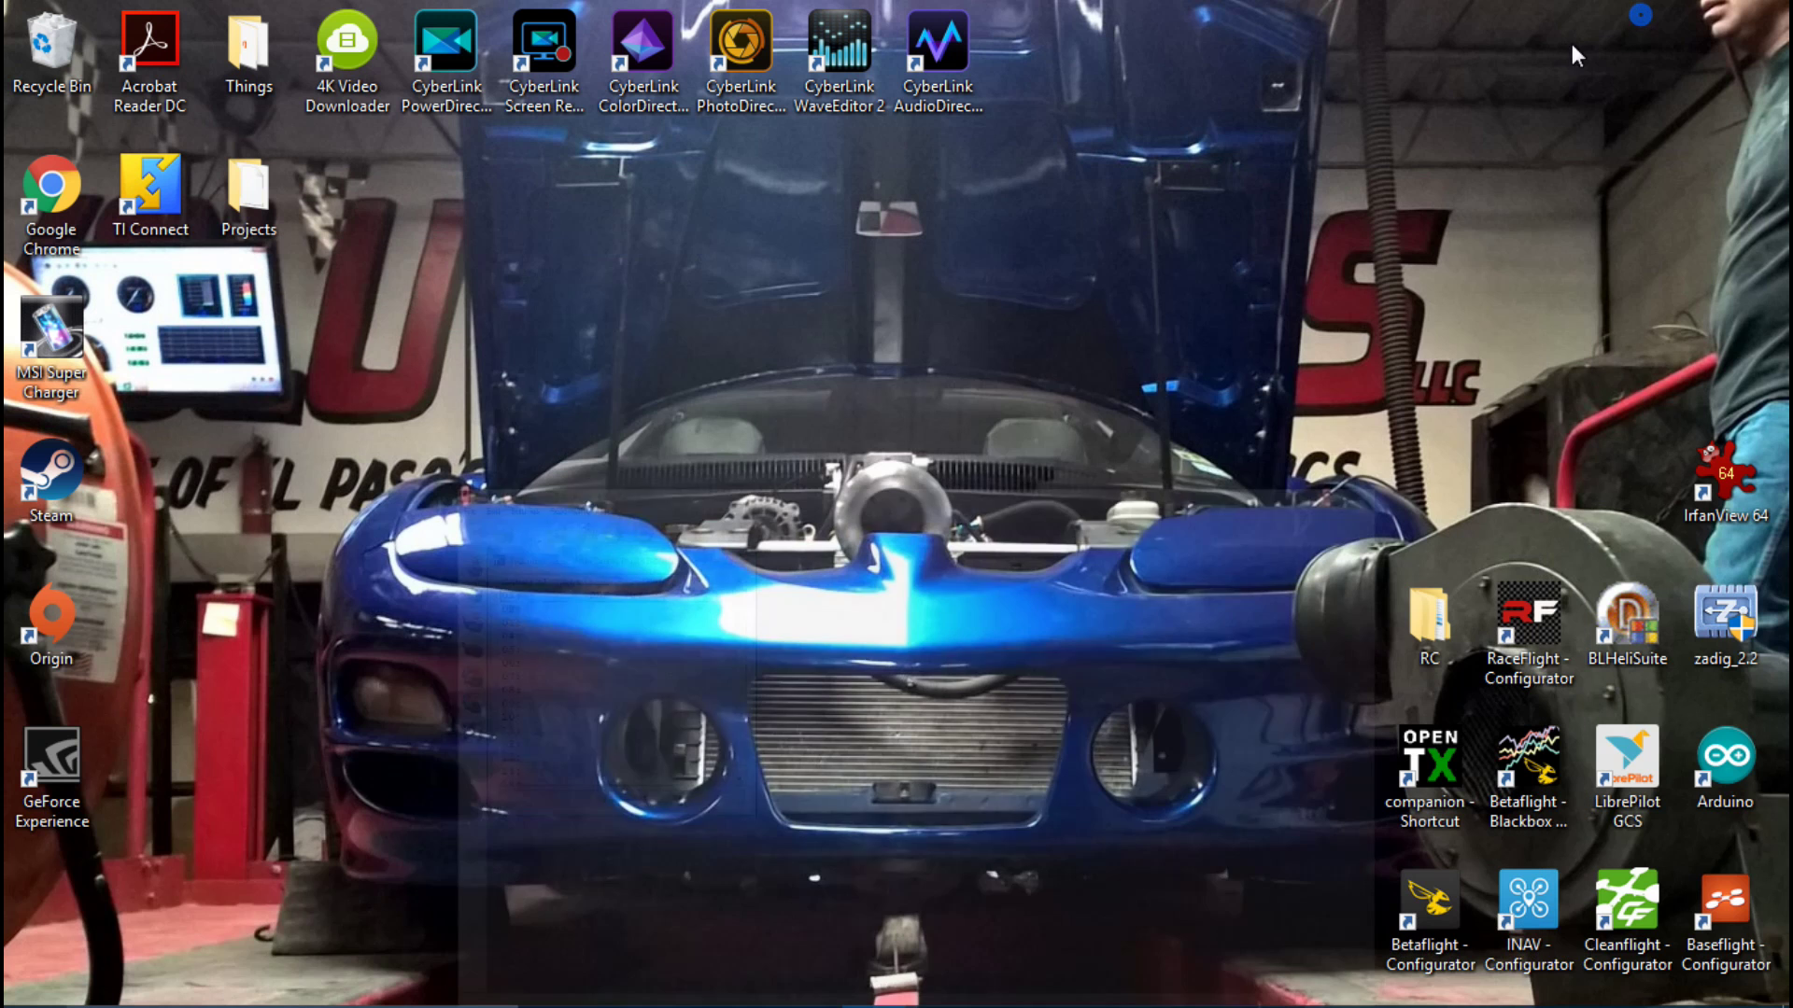
Step: Check in File Explorer which drive holds the transmitter's SD card folders by viewing the F: drive, then close the window
{"action": "left_click", "coordinate": [614, 997]}
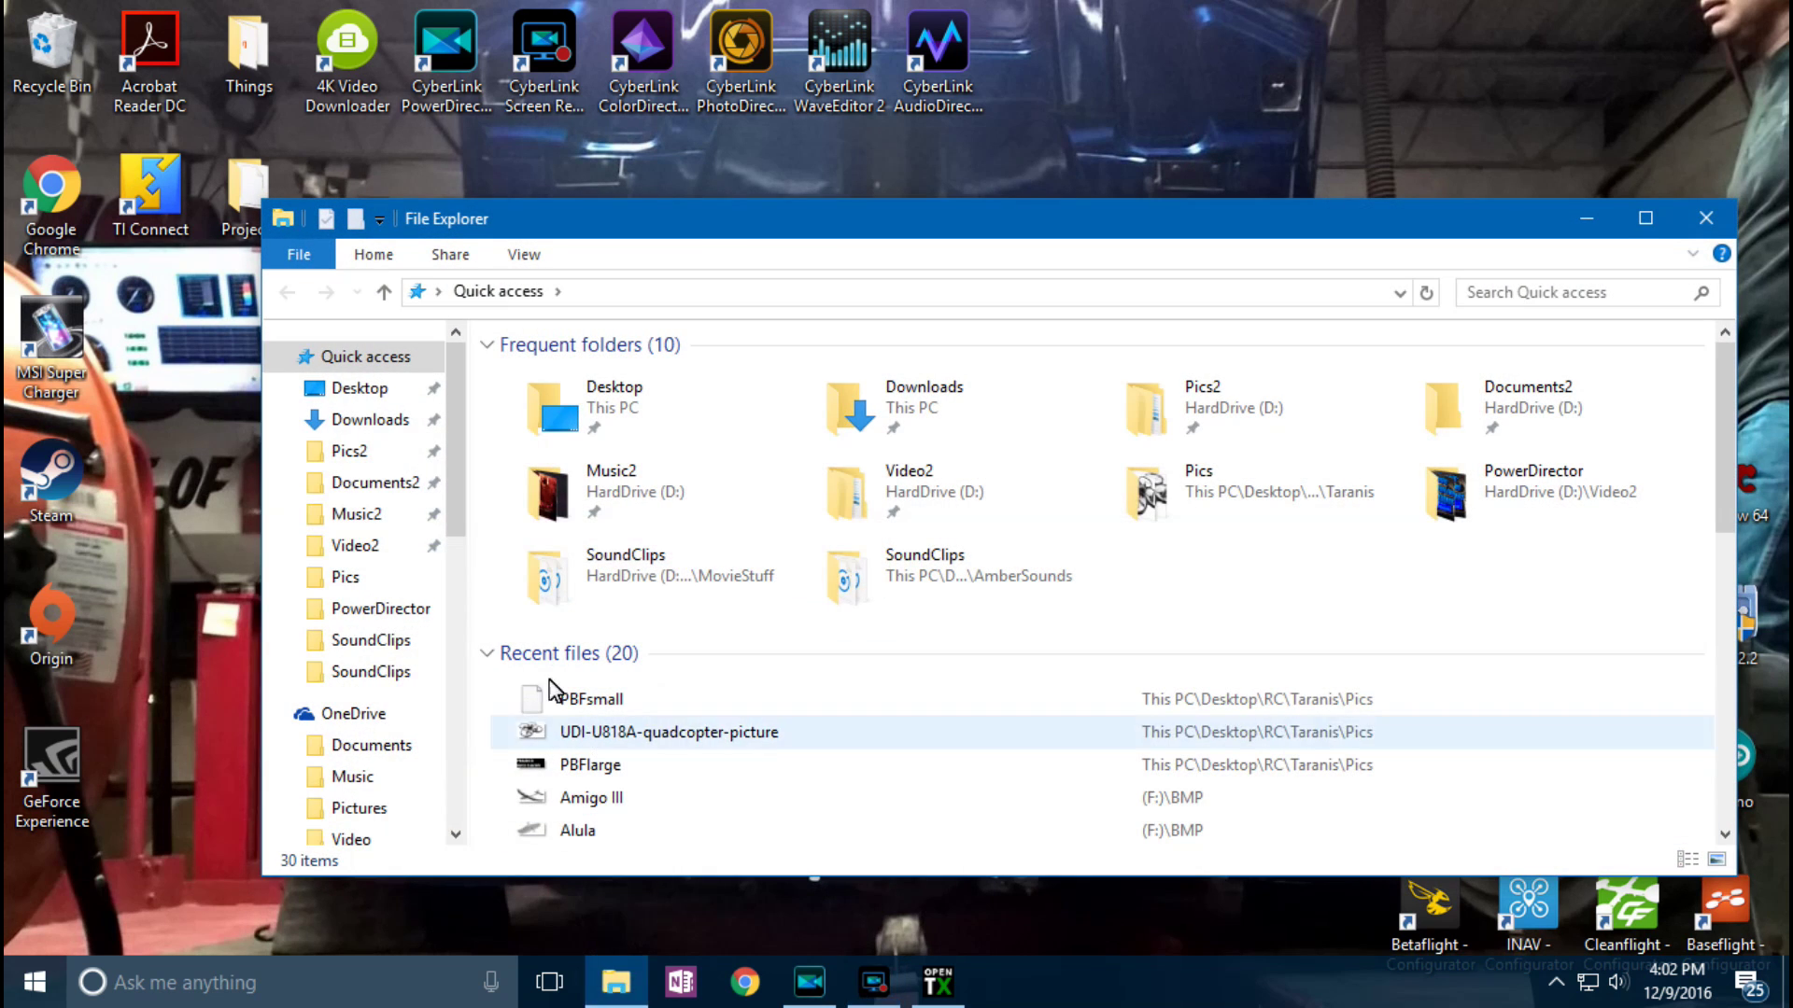
{"action": "scroll", "coordinate": [392, 532], "scroll_direction": "down", "scroll_amount": 8}
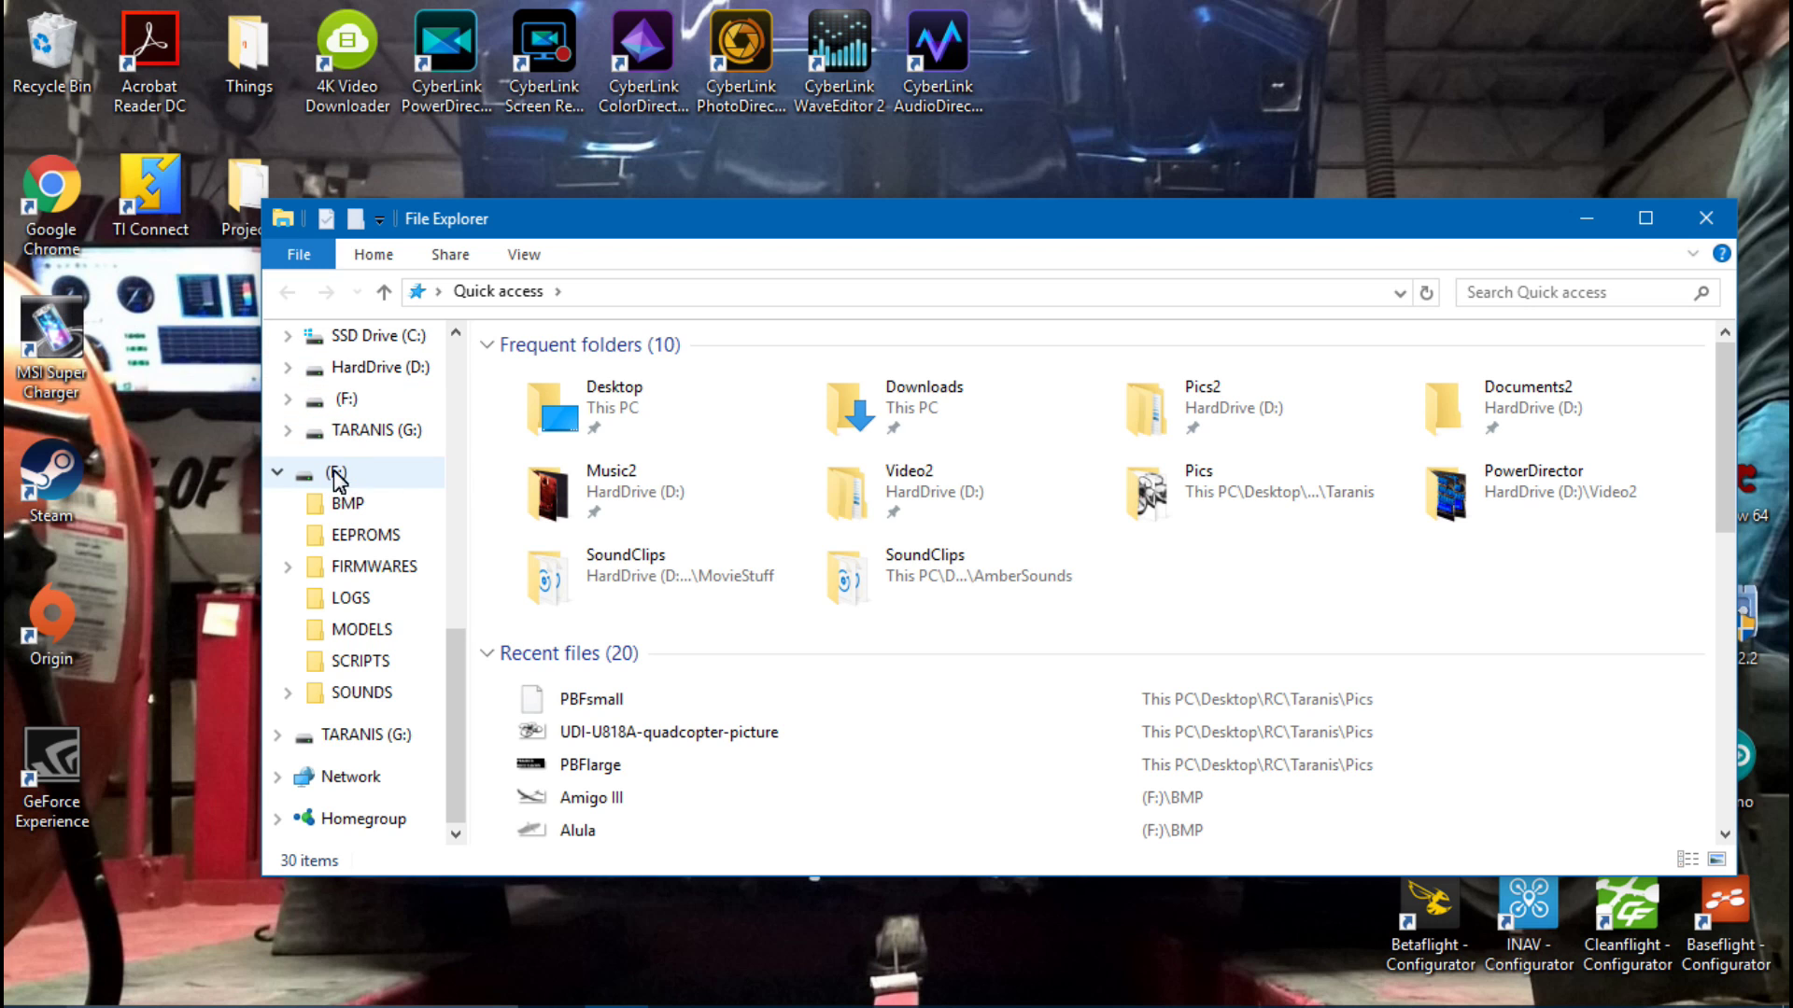
{"action": "left_click", "coordinate": [338, 474]}
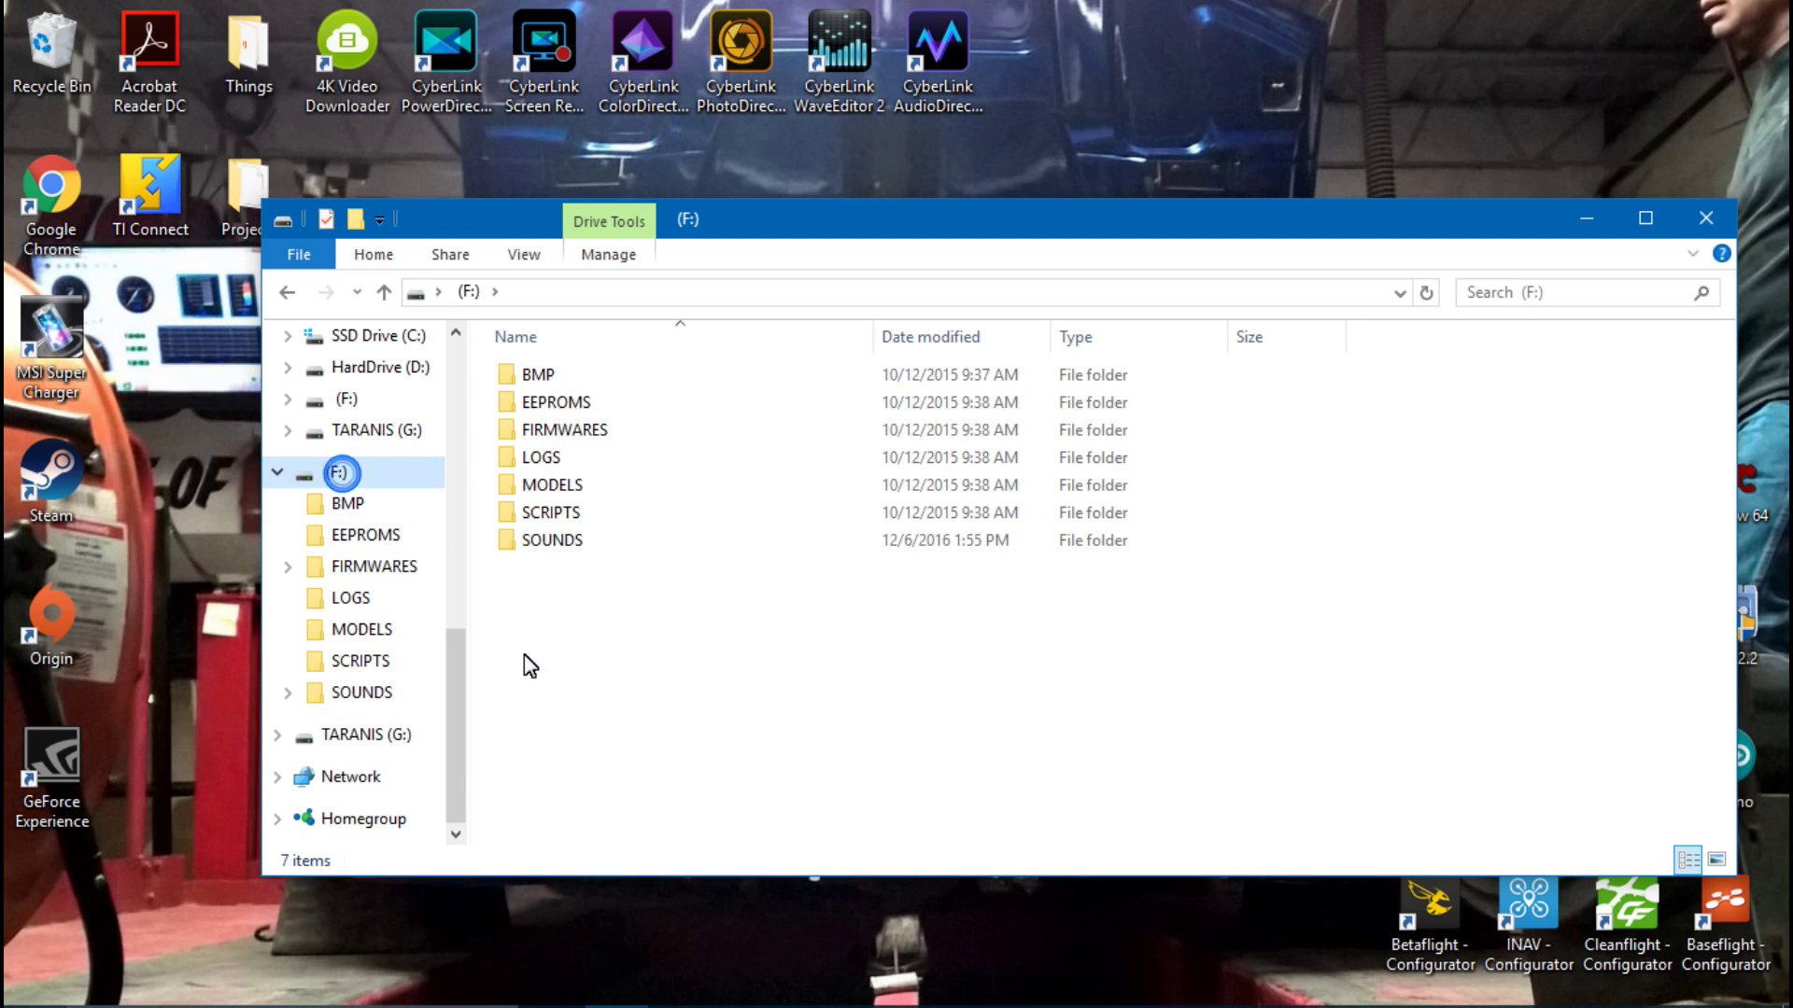
{"action": "left_click", "coordinate": [1704, 221]}
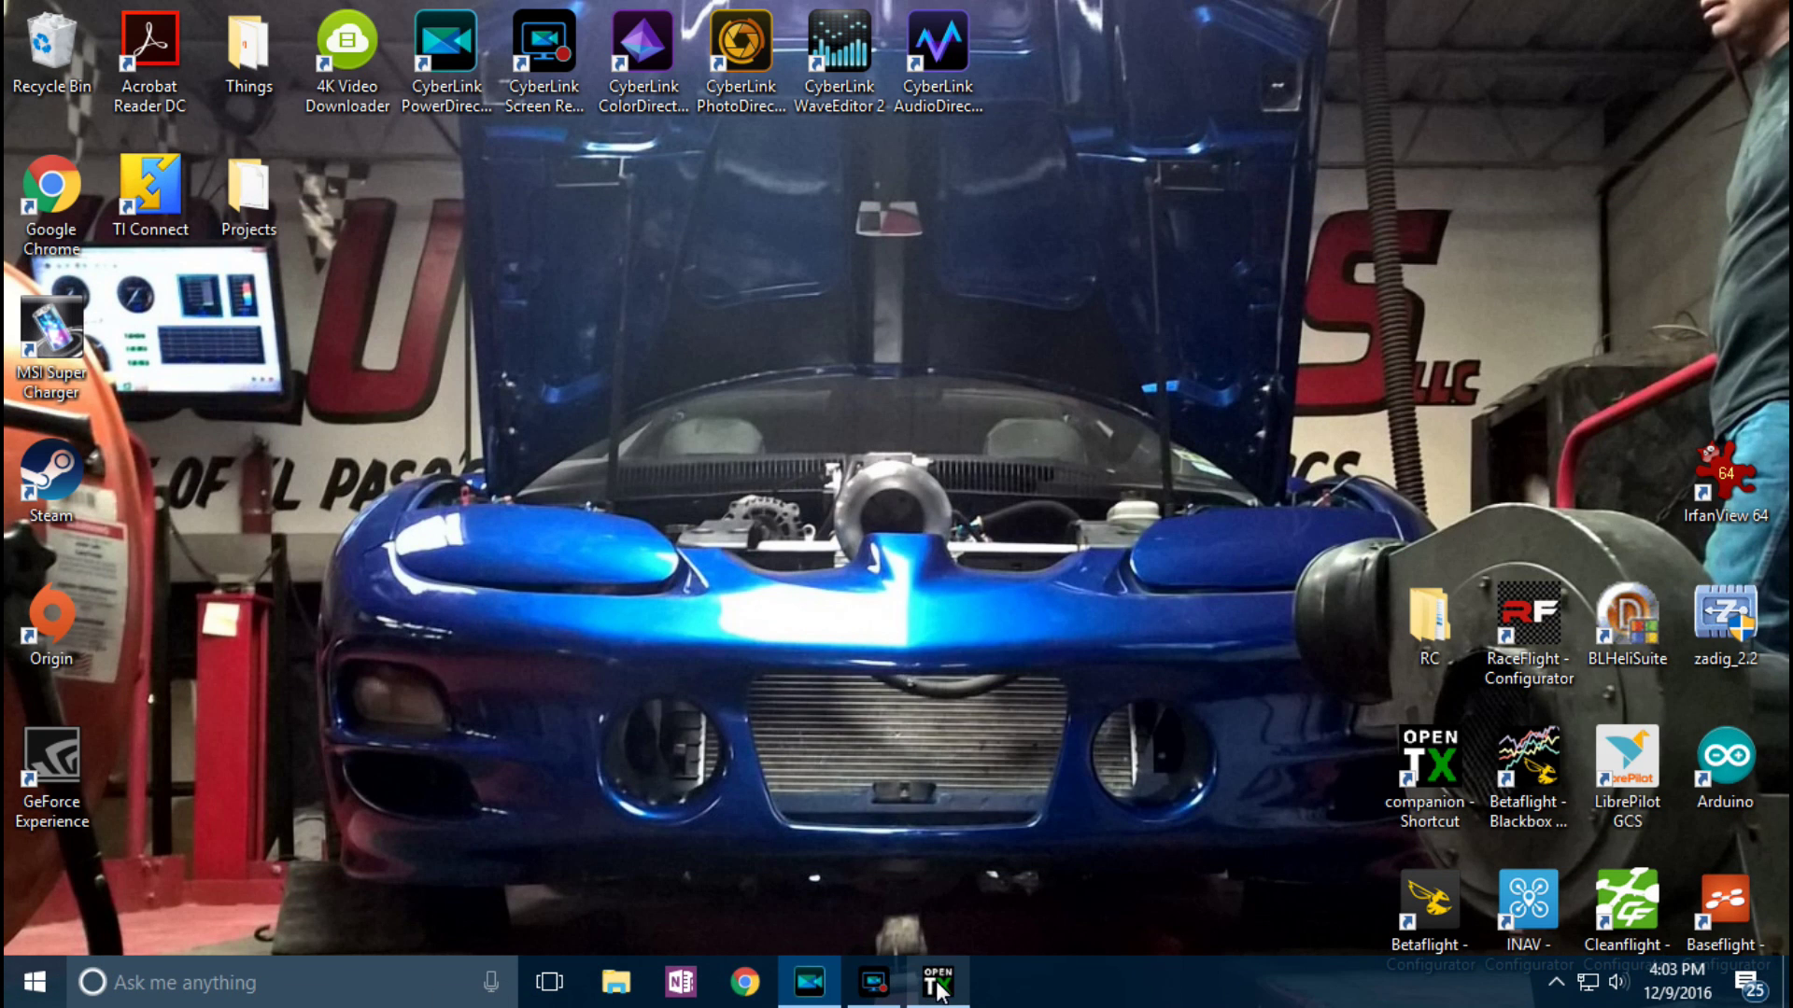
Step: Switch to OpenTX Companion and set the radio profile's SD structure path to the F: drive
{"action": "left_click", "coordinate": [934, 982]}
{"action": "left_click", "coordinate": [364, 85]}
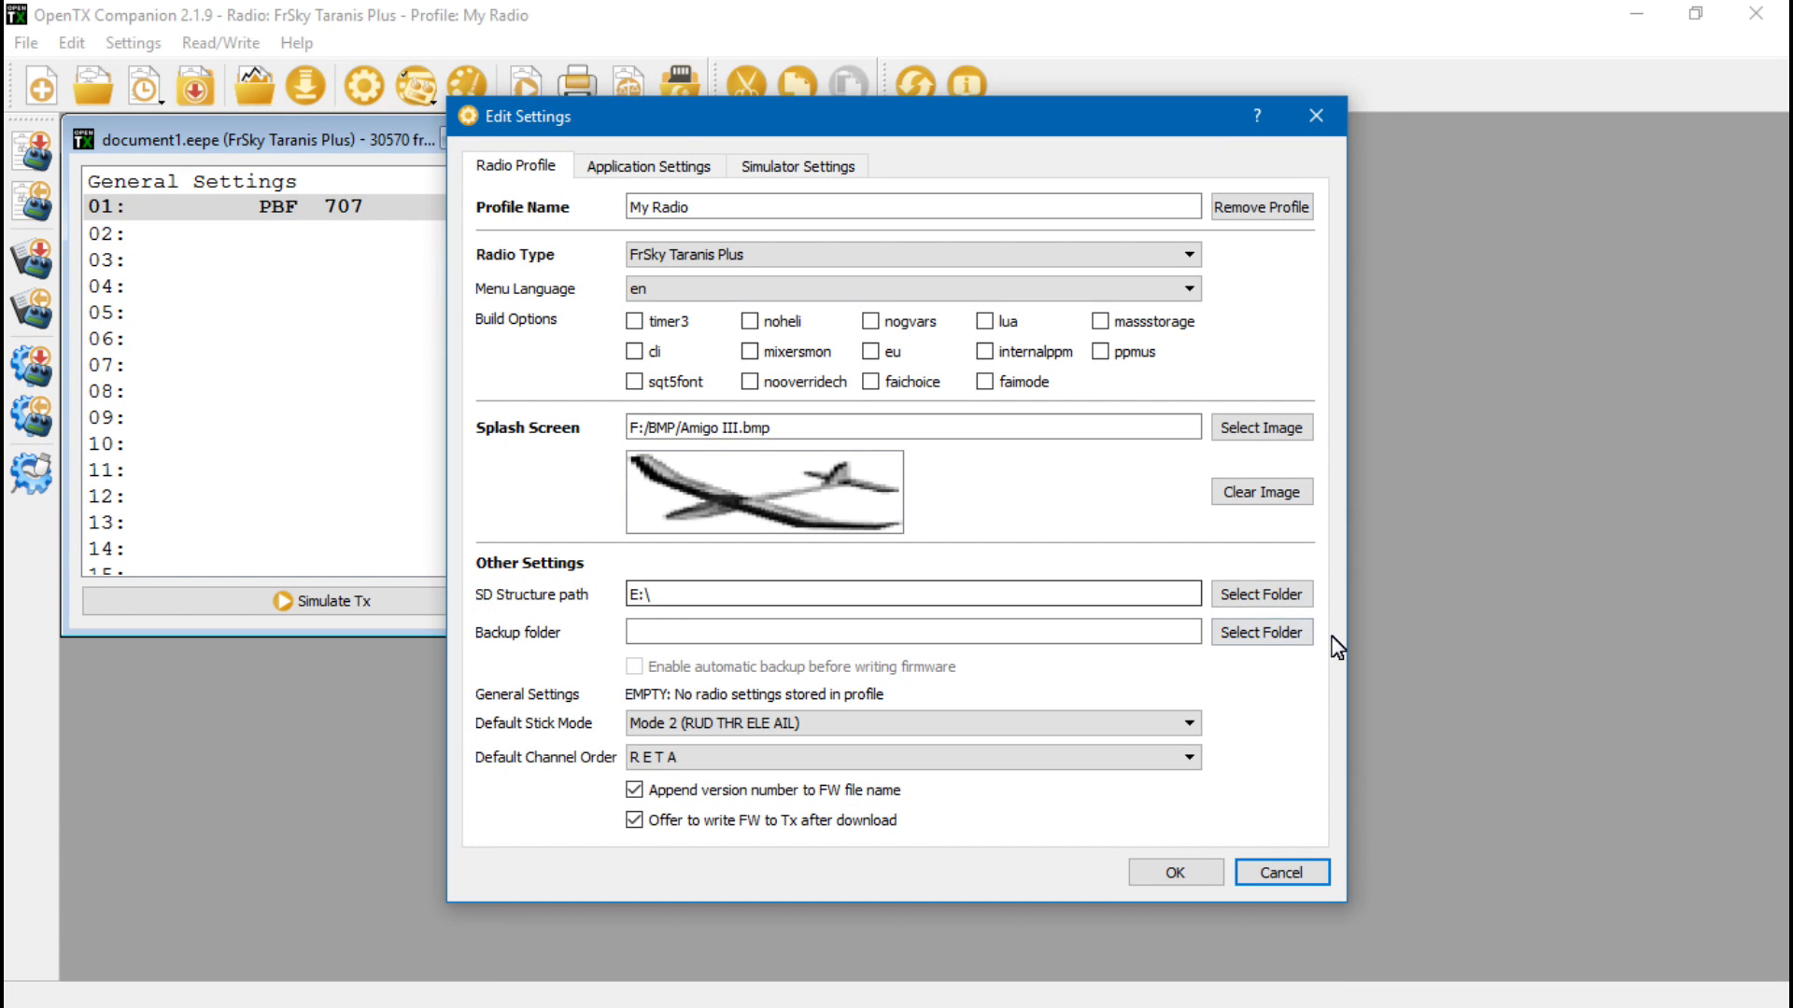
{"action": "left_click", "coordinate": [1277, 596]}
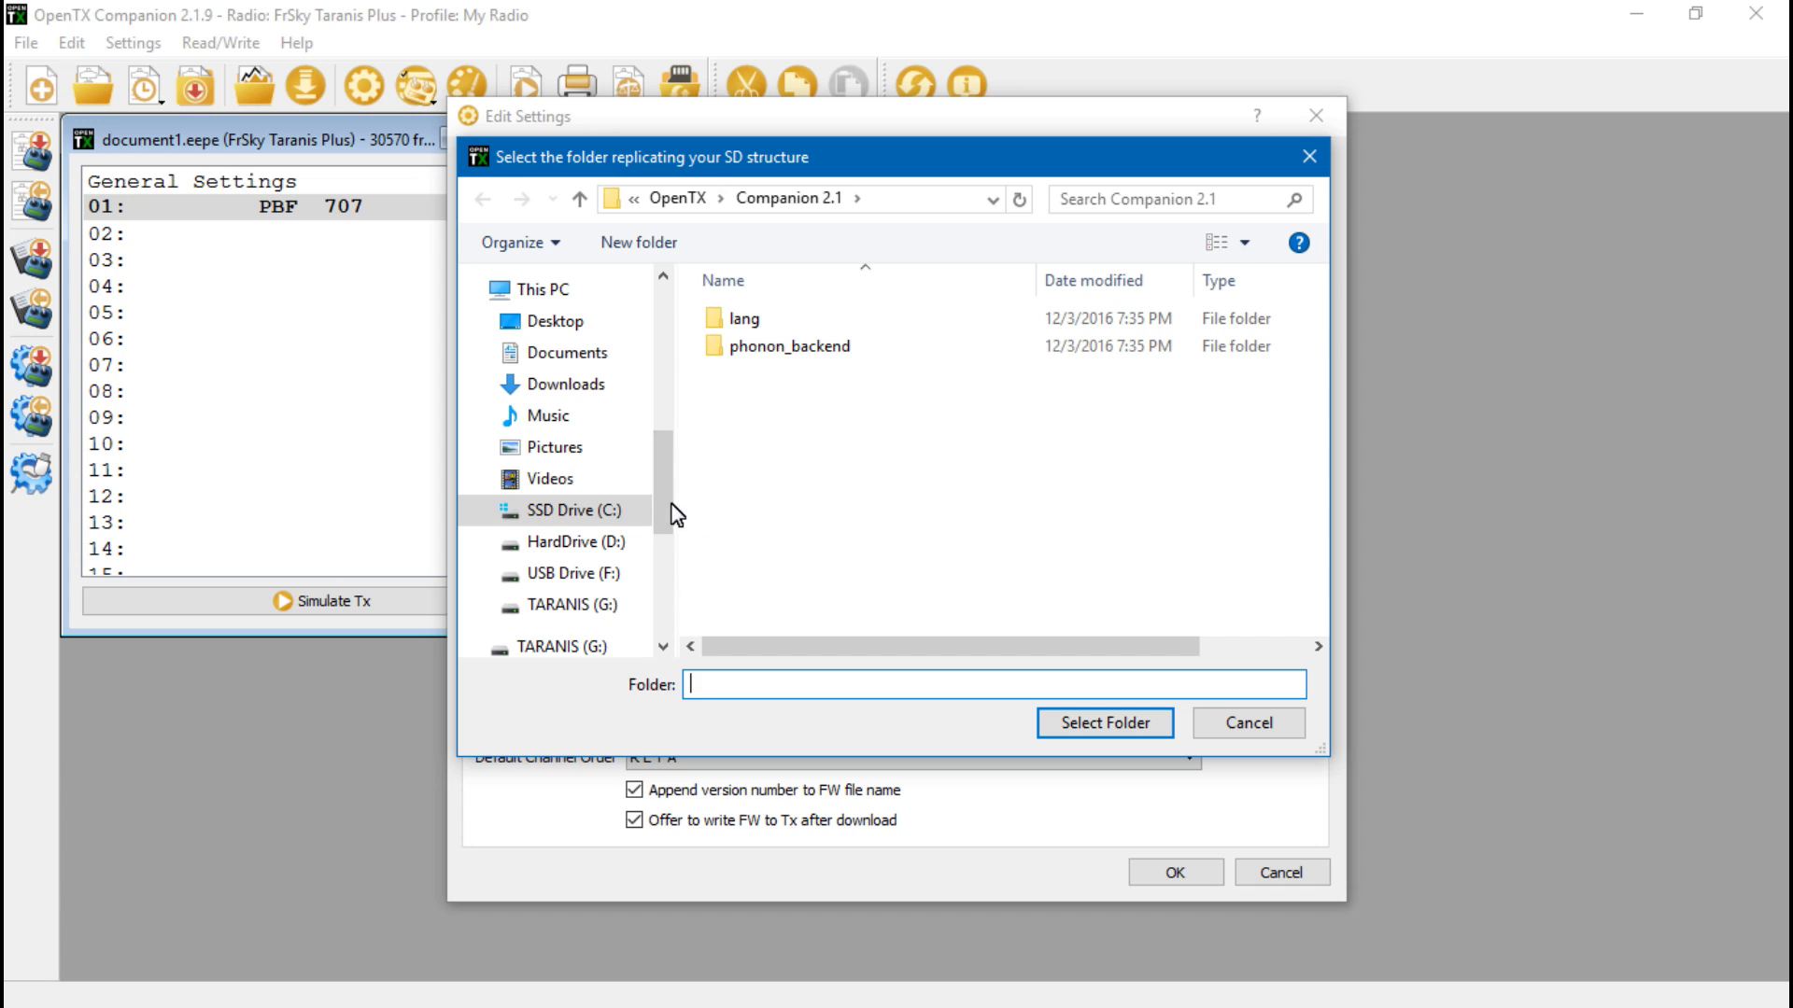
{"action": "left_click", "coordinate": [558, 573]}
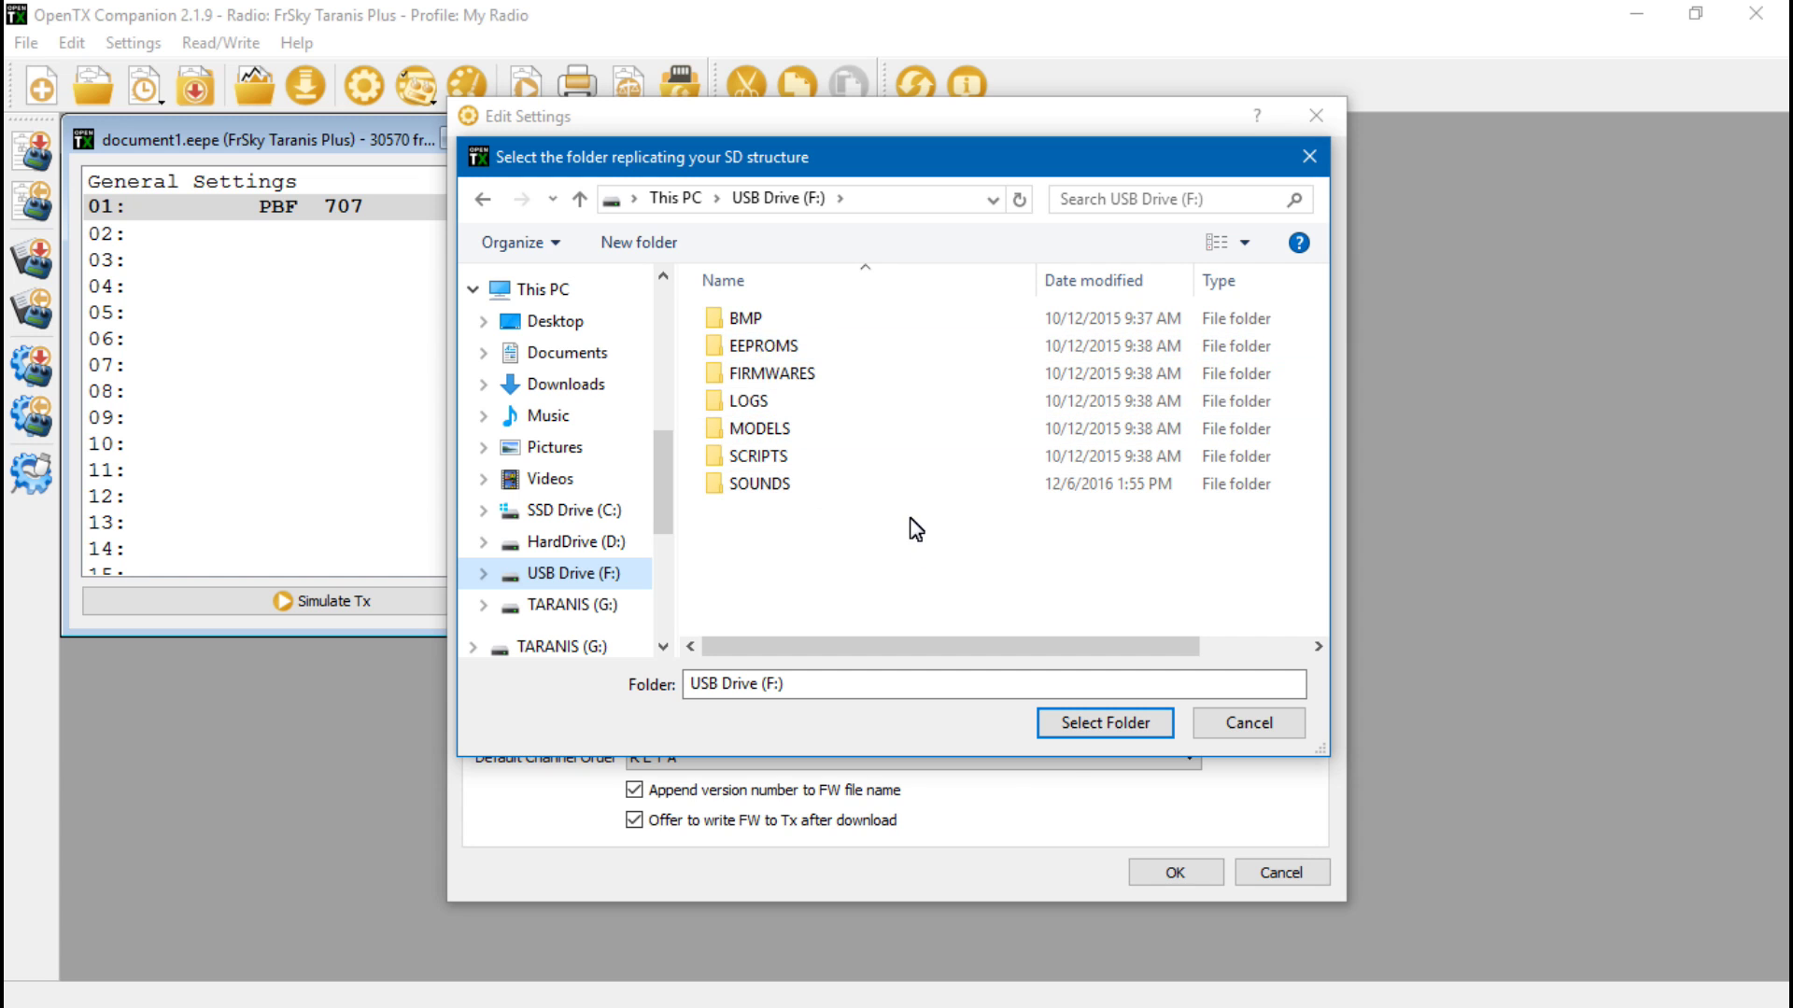
{"action": "left_click", "coordinate": [1091, 729]}
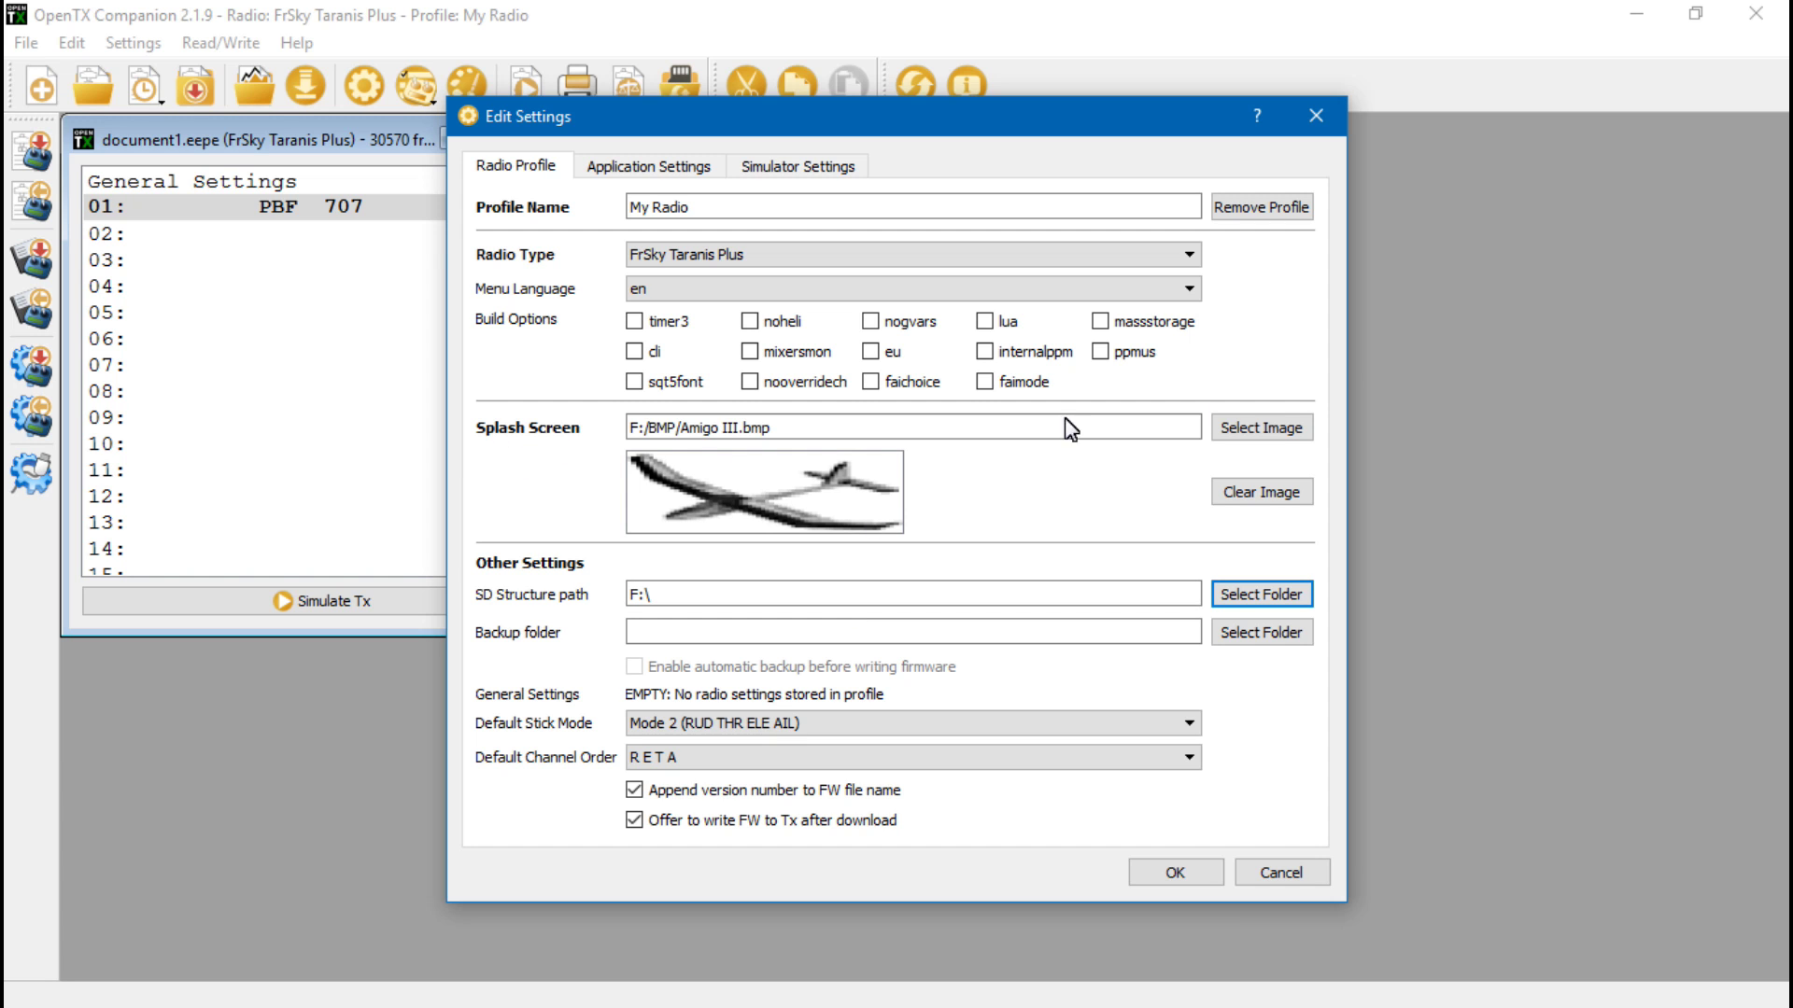
Step: Choose PBFlarge from the BMP folder on the F: drive as the profile's splash screen and save the settings
{"action": "left_click", "coordinate": [1266, 433]}
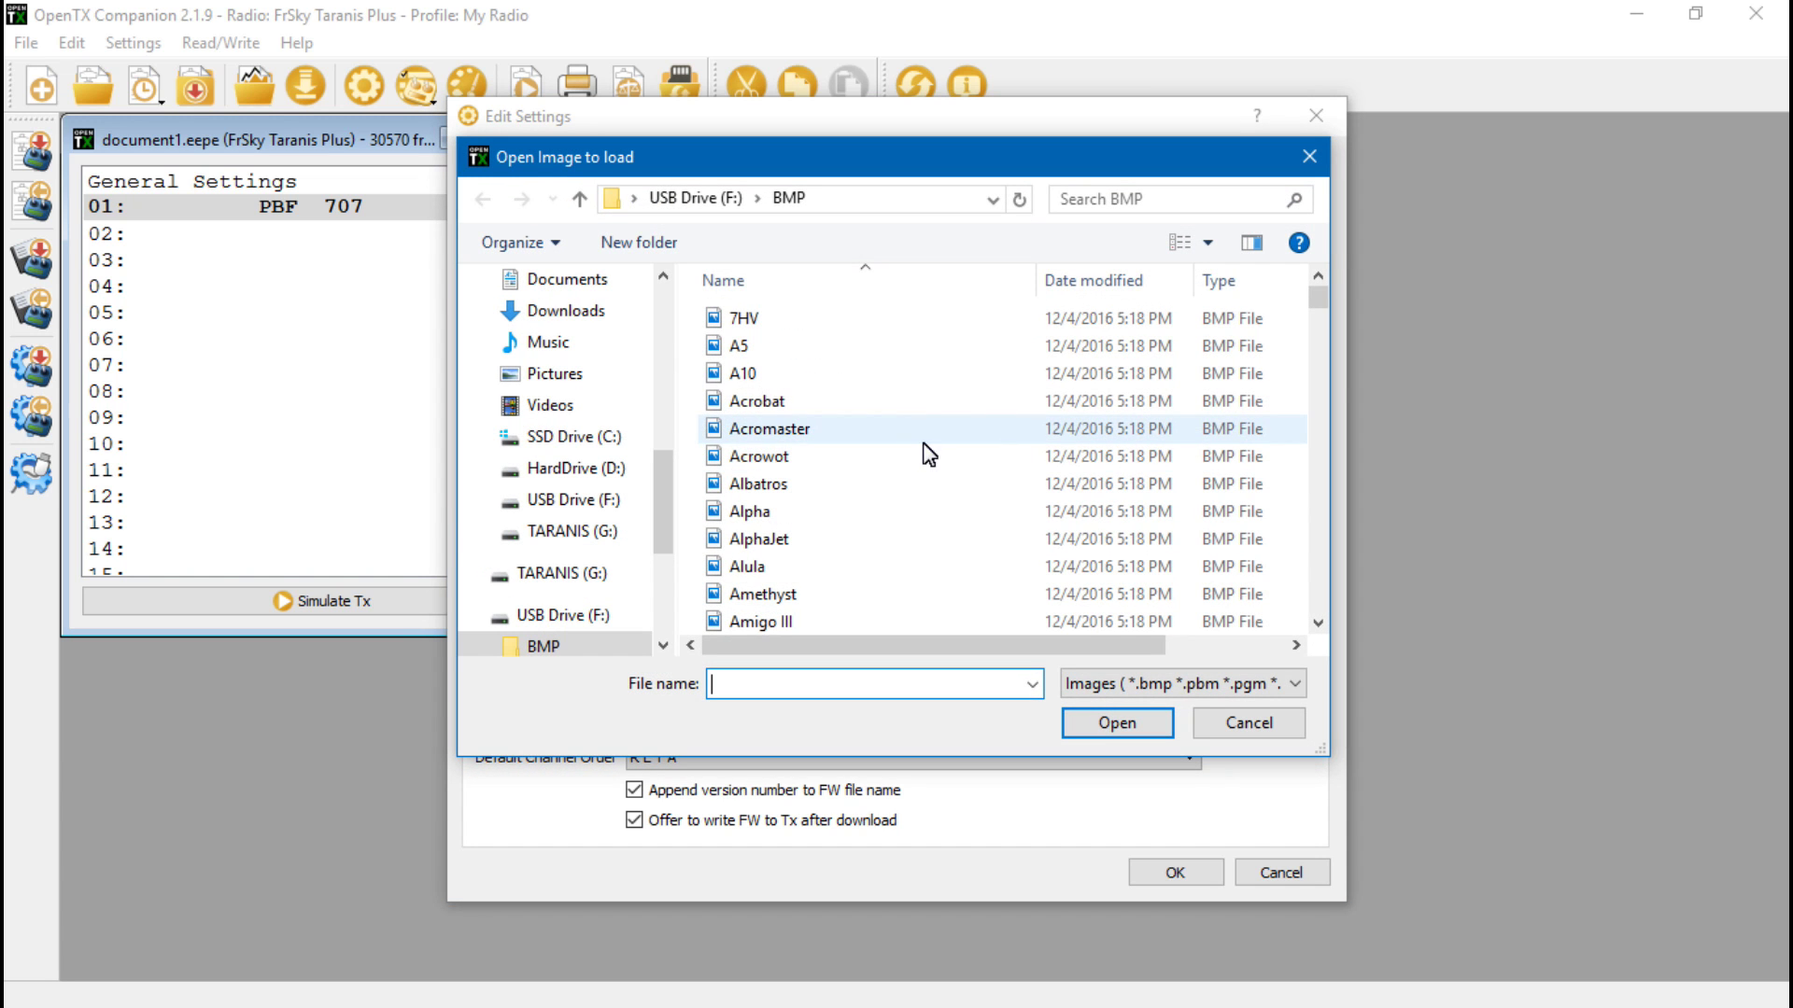
{"action": "scroll", "coordinate": [934, 458], "scroll_direction": "down", "scroll_amount": 5}
{"action": "left_click_drag", "start_coordinate": [1318, 360], "coordinate": [1317, 476]}
{"action": "left_click", "coordinate": [772, 365]}
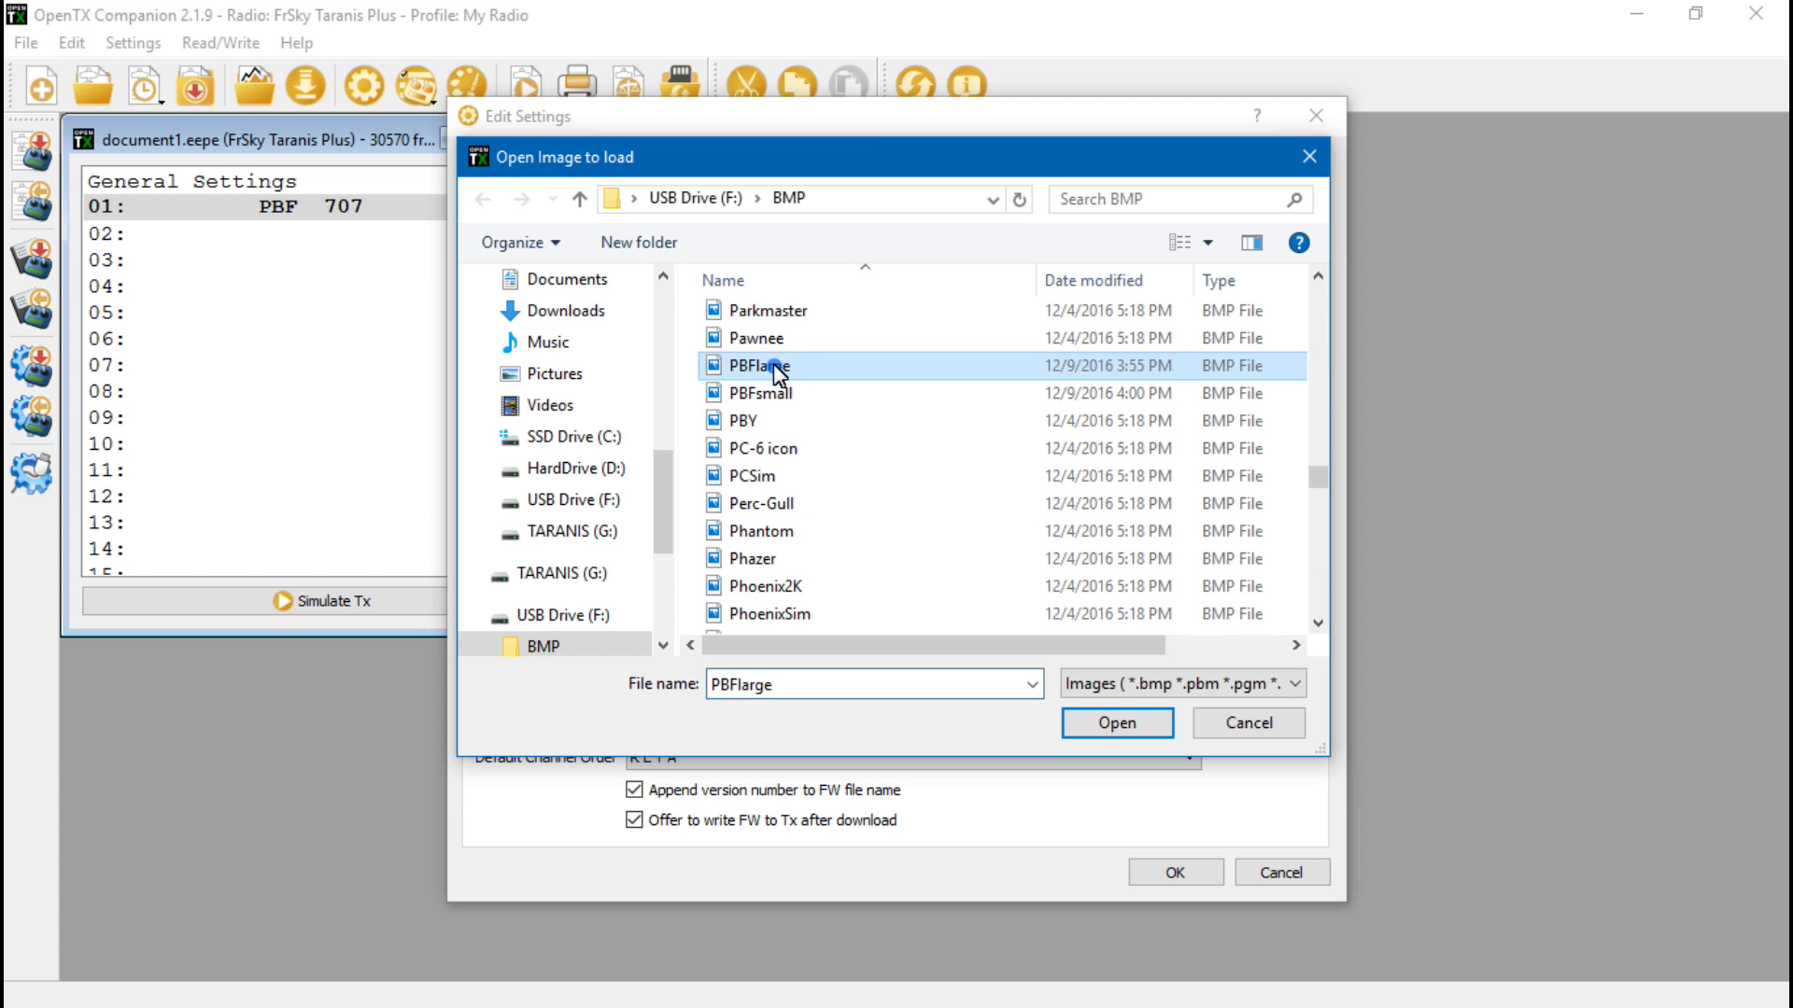
{"action": "double_click", "coordinate": [789, 366]}
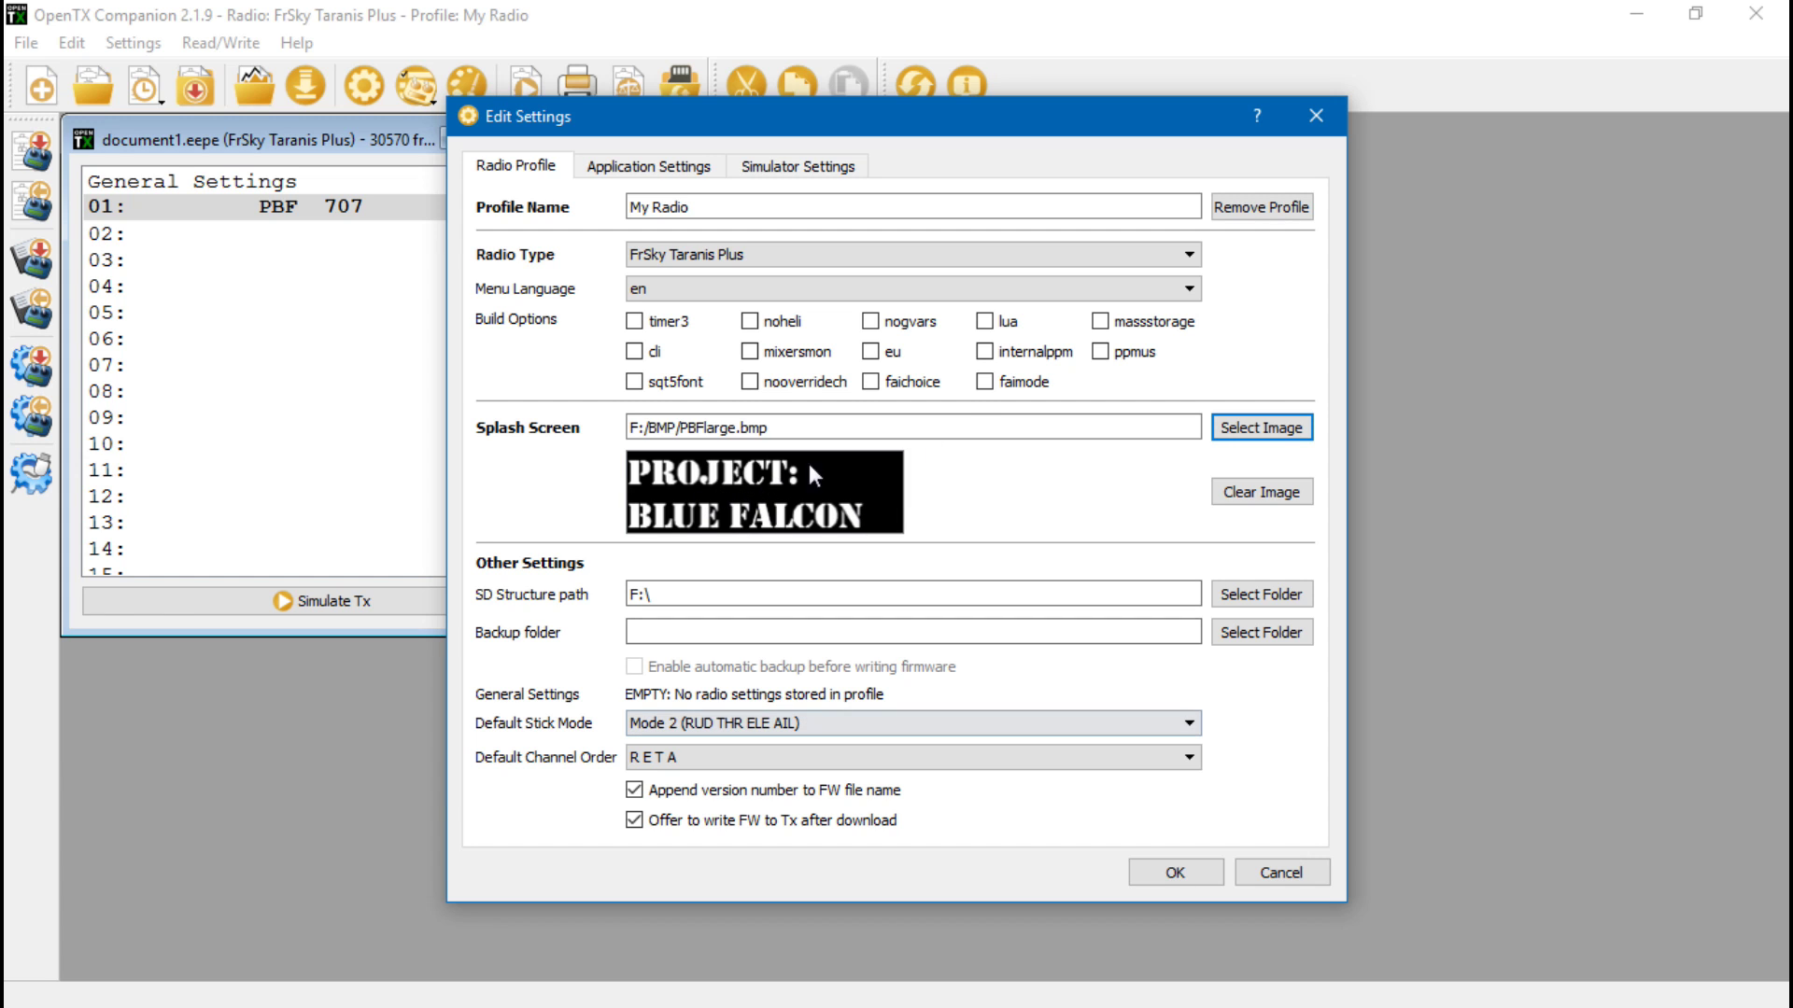
{"action": "left_click", "coordinate": [1175, 873]}
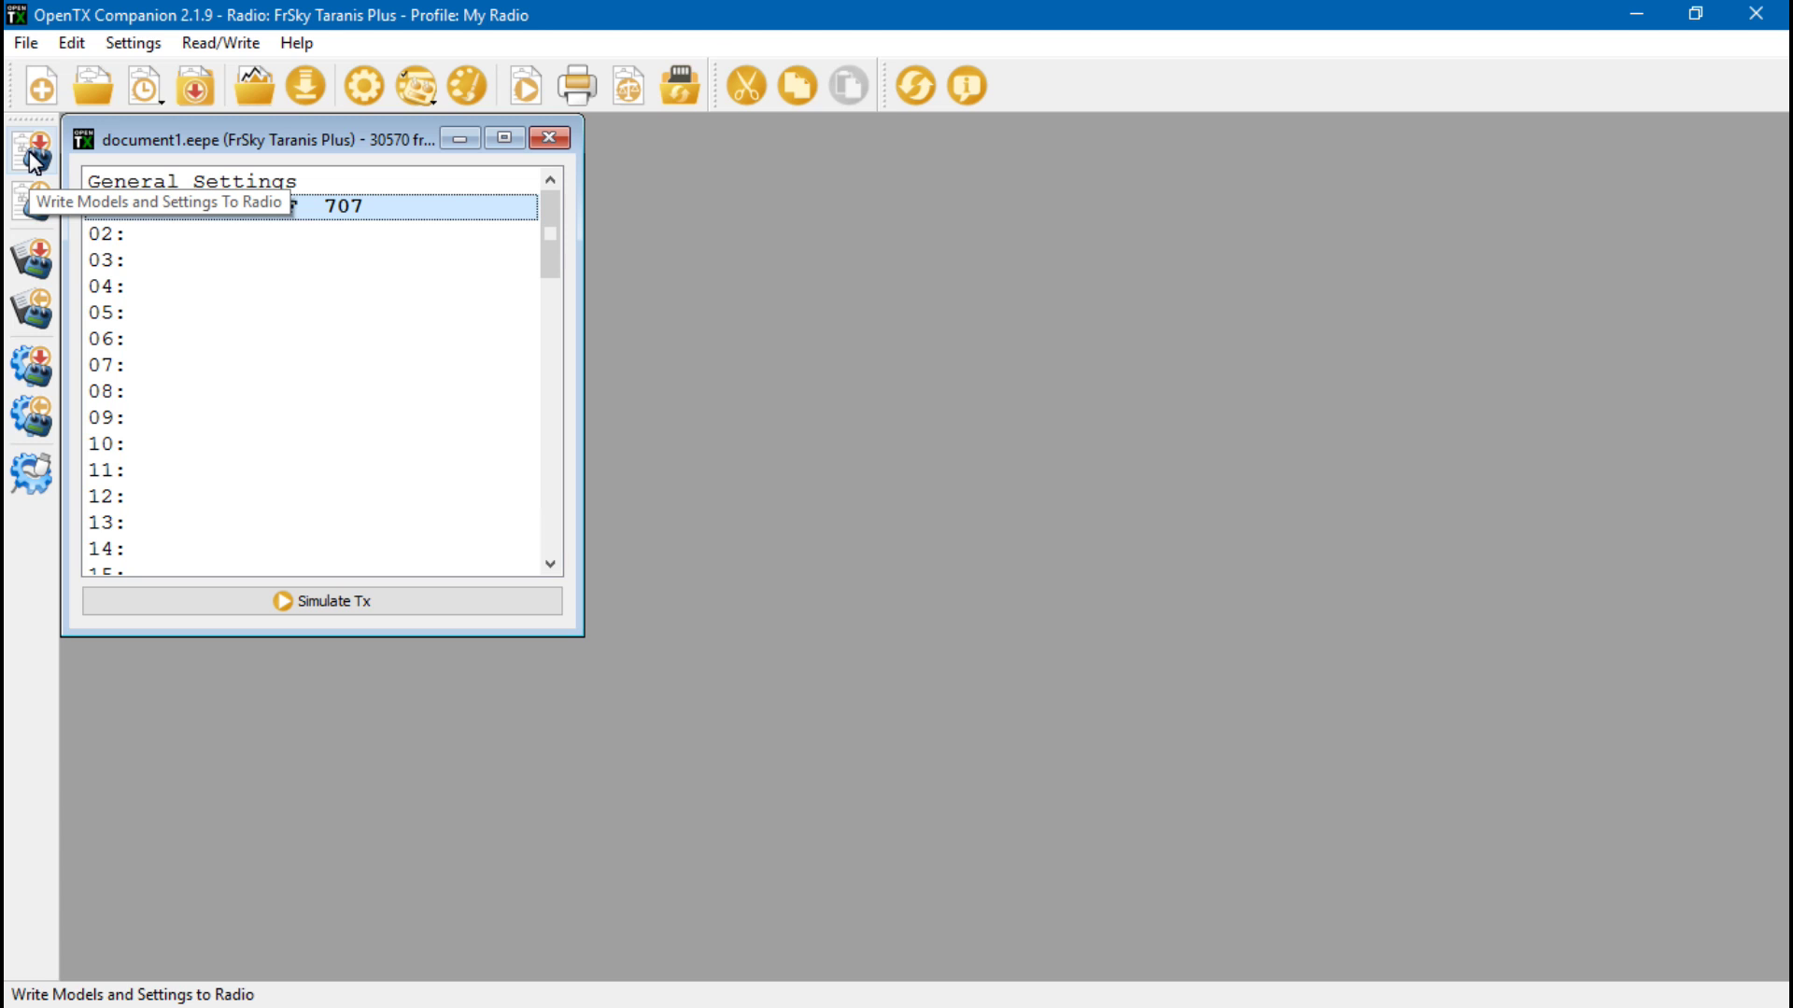
Step: Write the opentx-taranisplus-en-2.1.9.bin firmware to the radio using the profile start screen, then close the progress dialog
{"action": "left_click", "coordinate": [38, 378]}
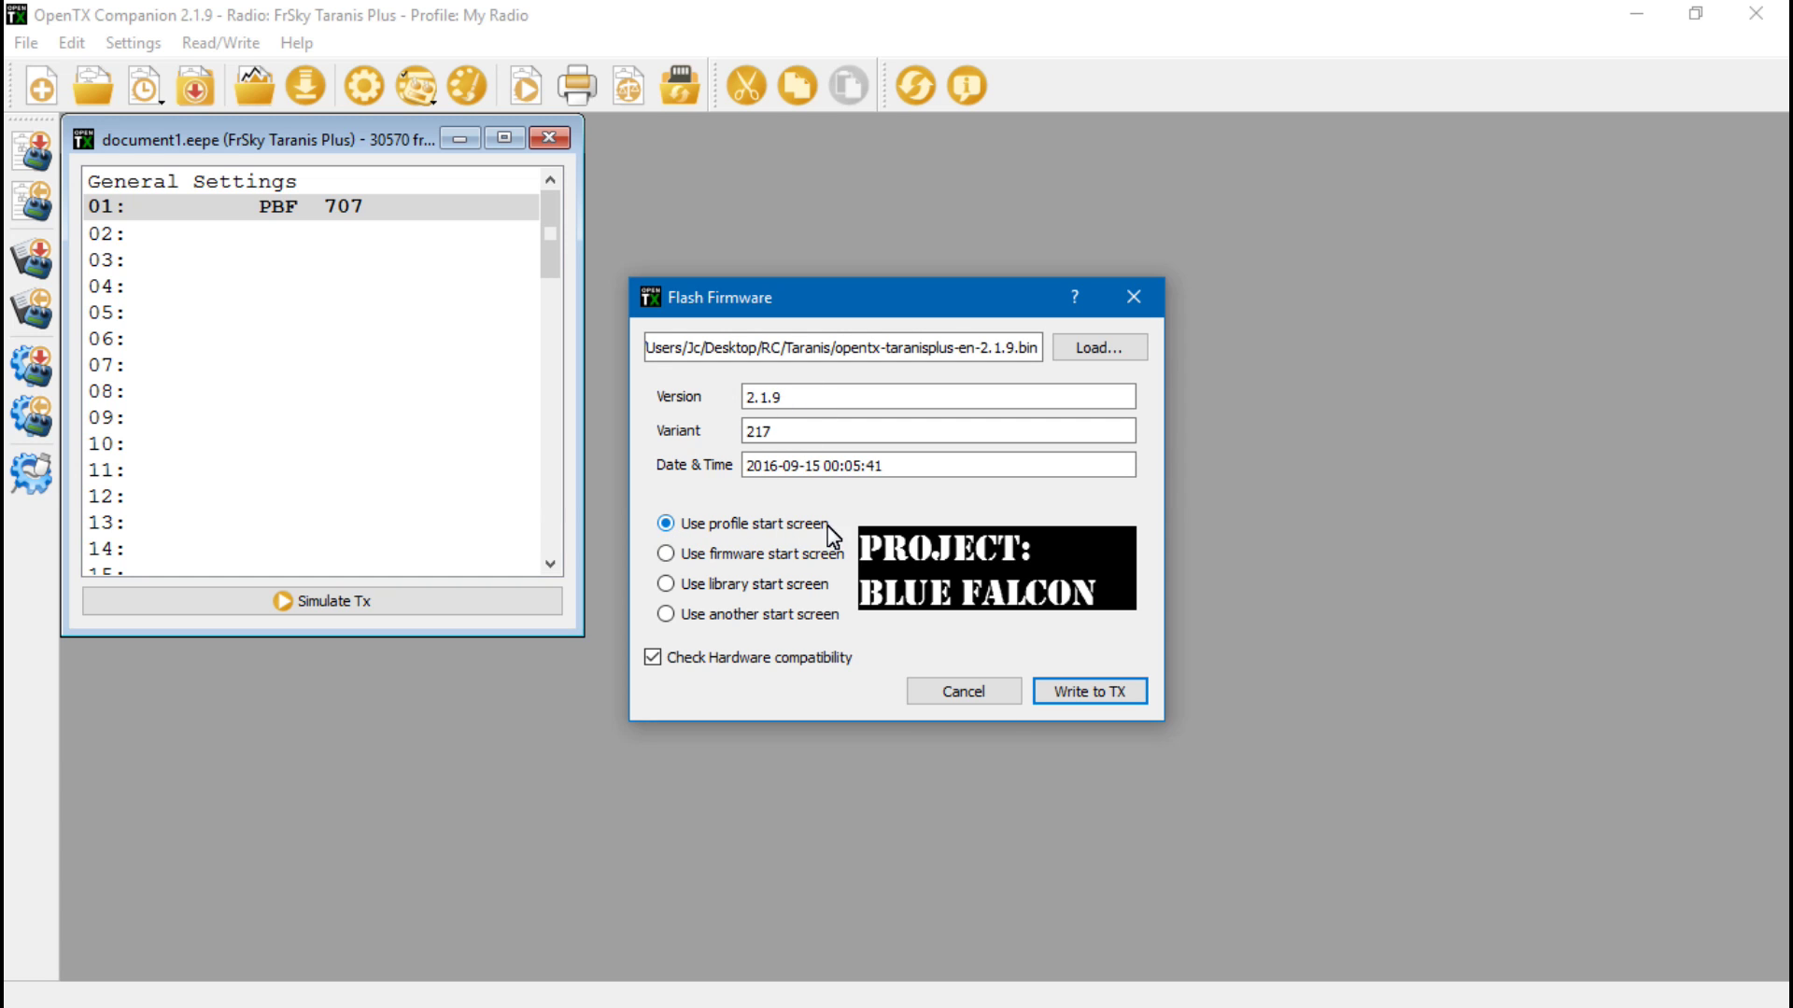
{"action": "left_click", "coordinate": [1089, 691]}
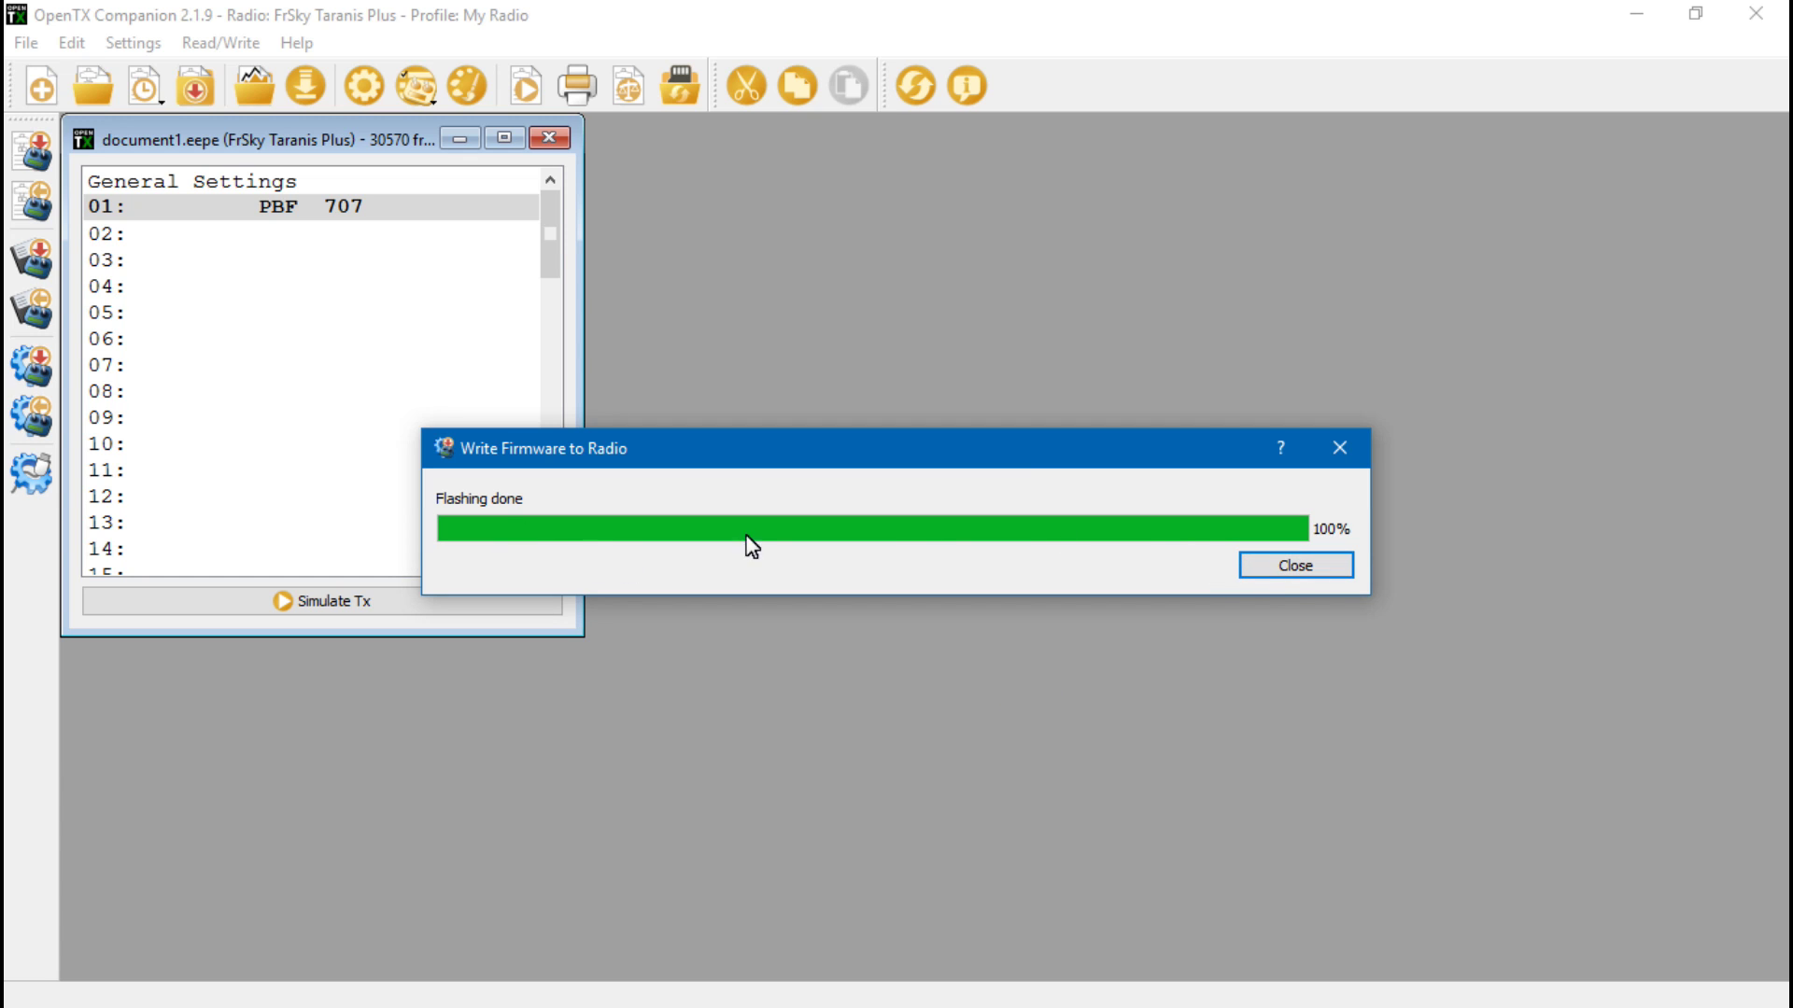
{"action": "left_click", "coordinate": [1282, 568]}
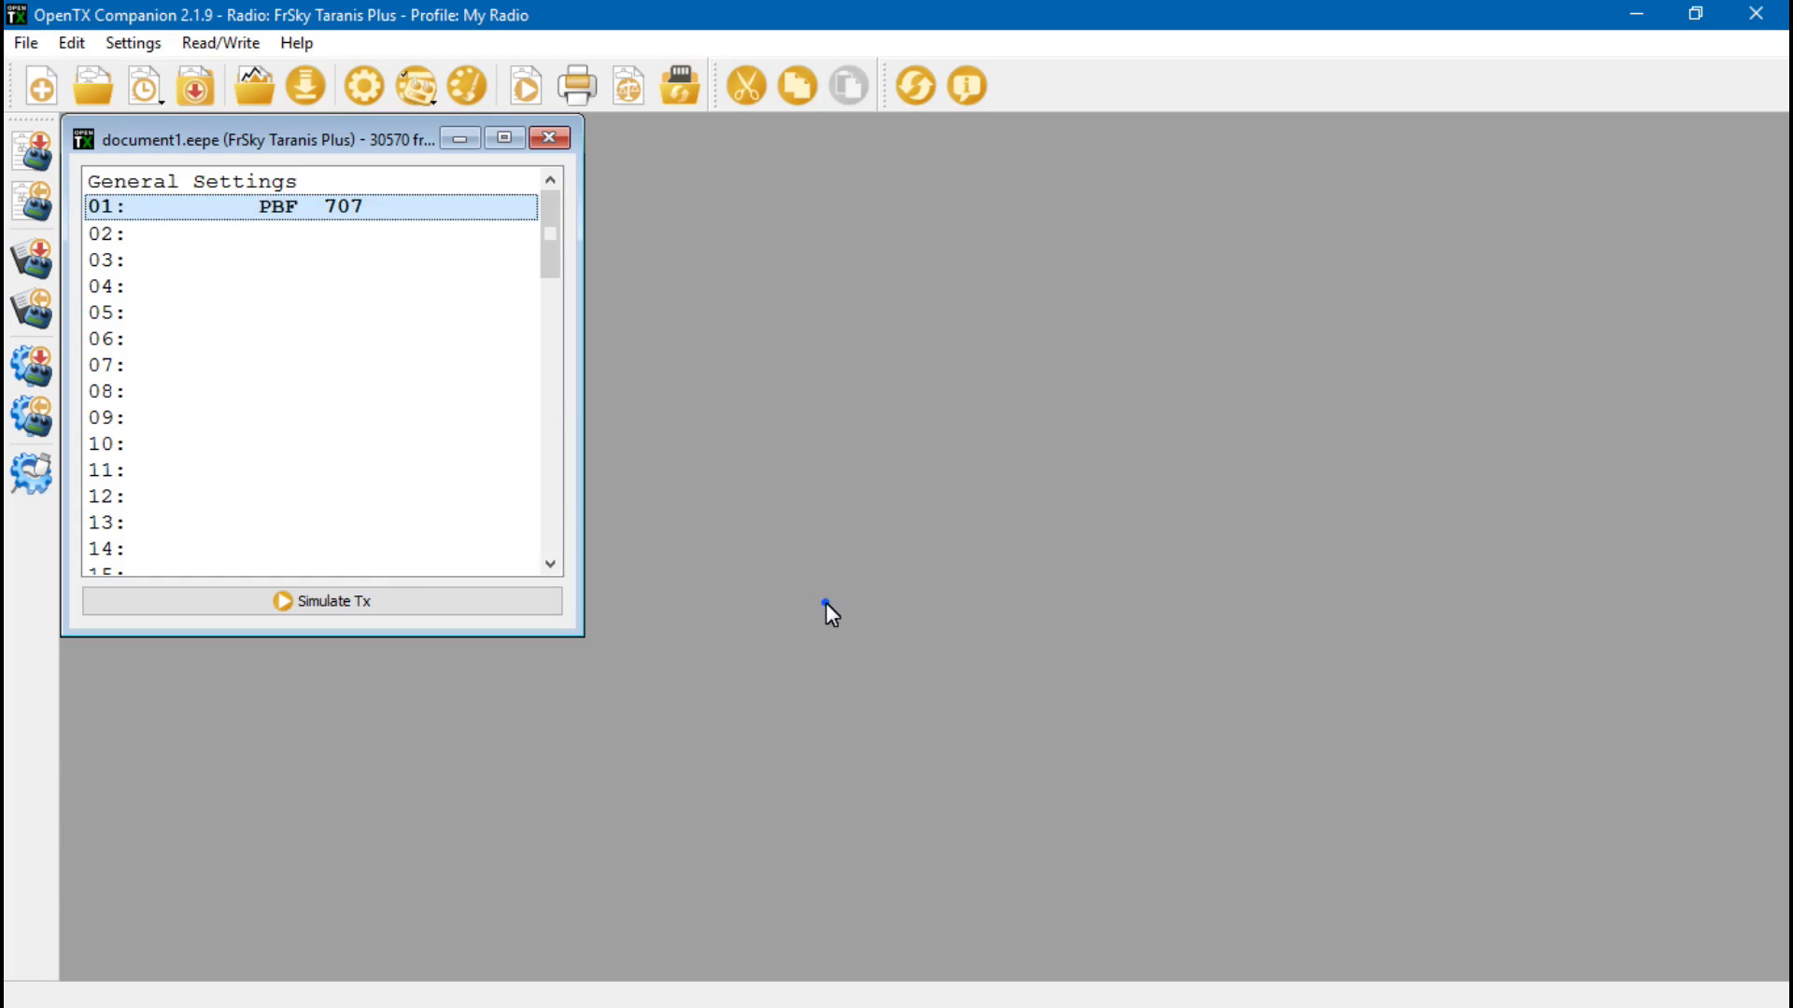